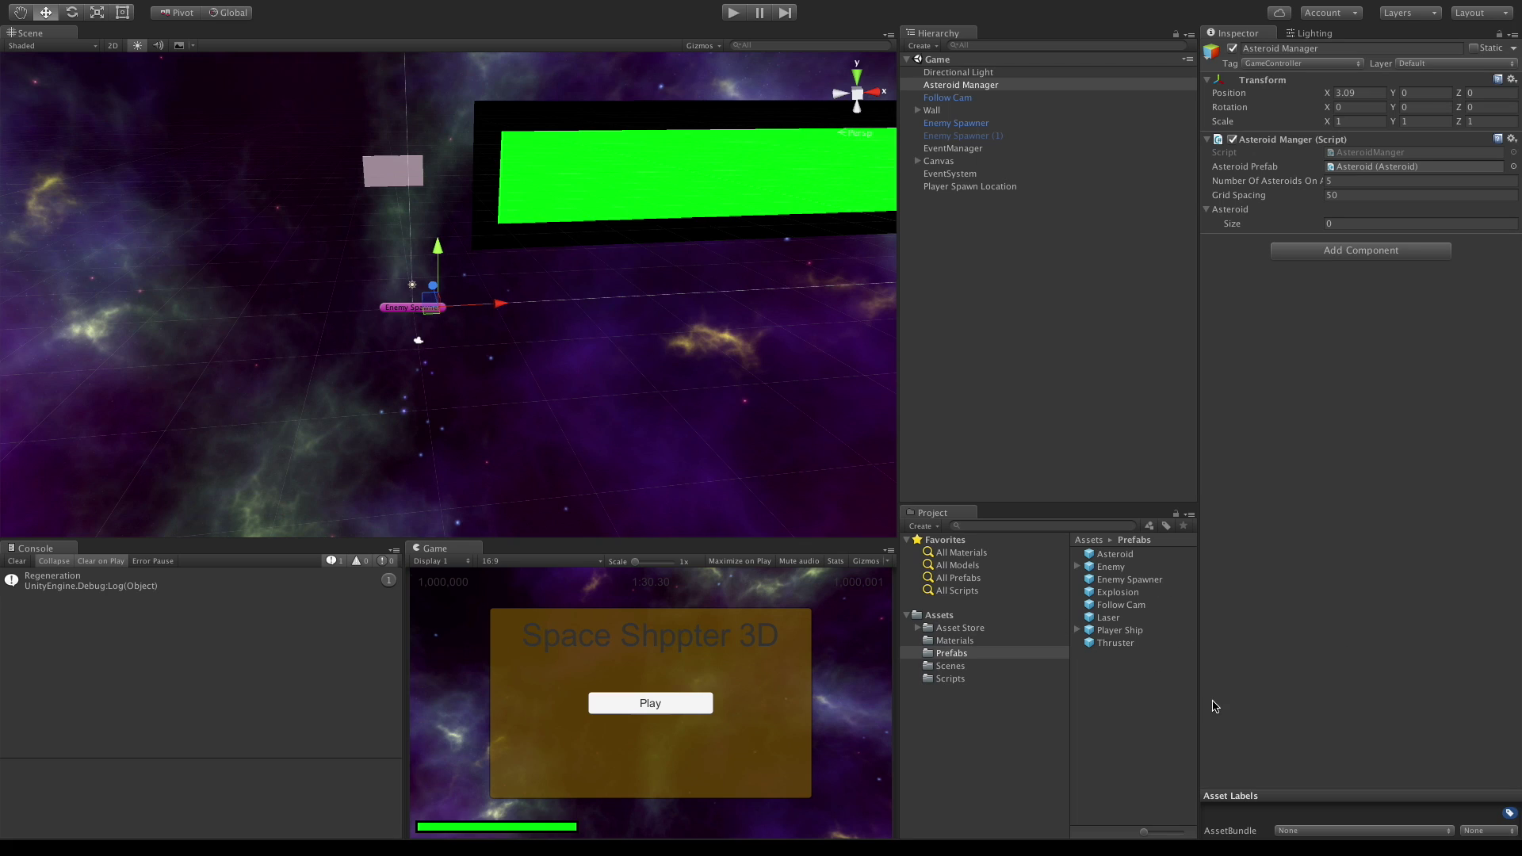
Delete the Wall object from the Game scene.
left_click(377, 177)
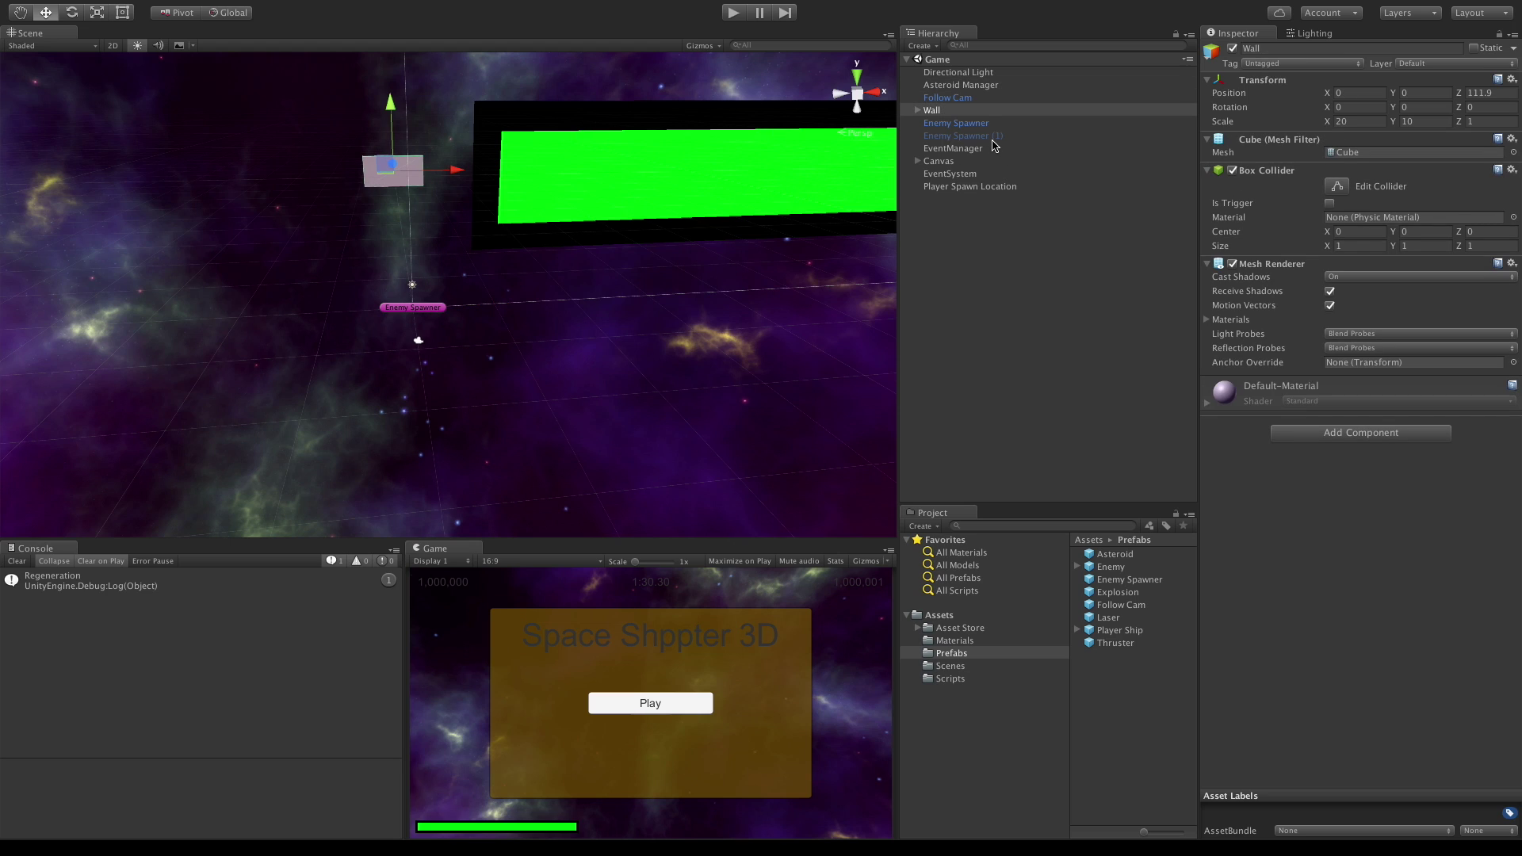
key("Delete")
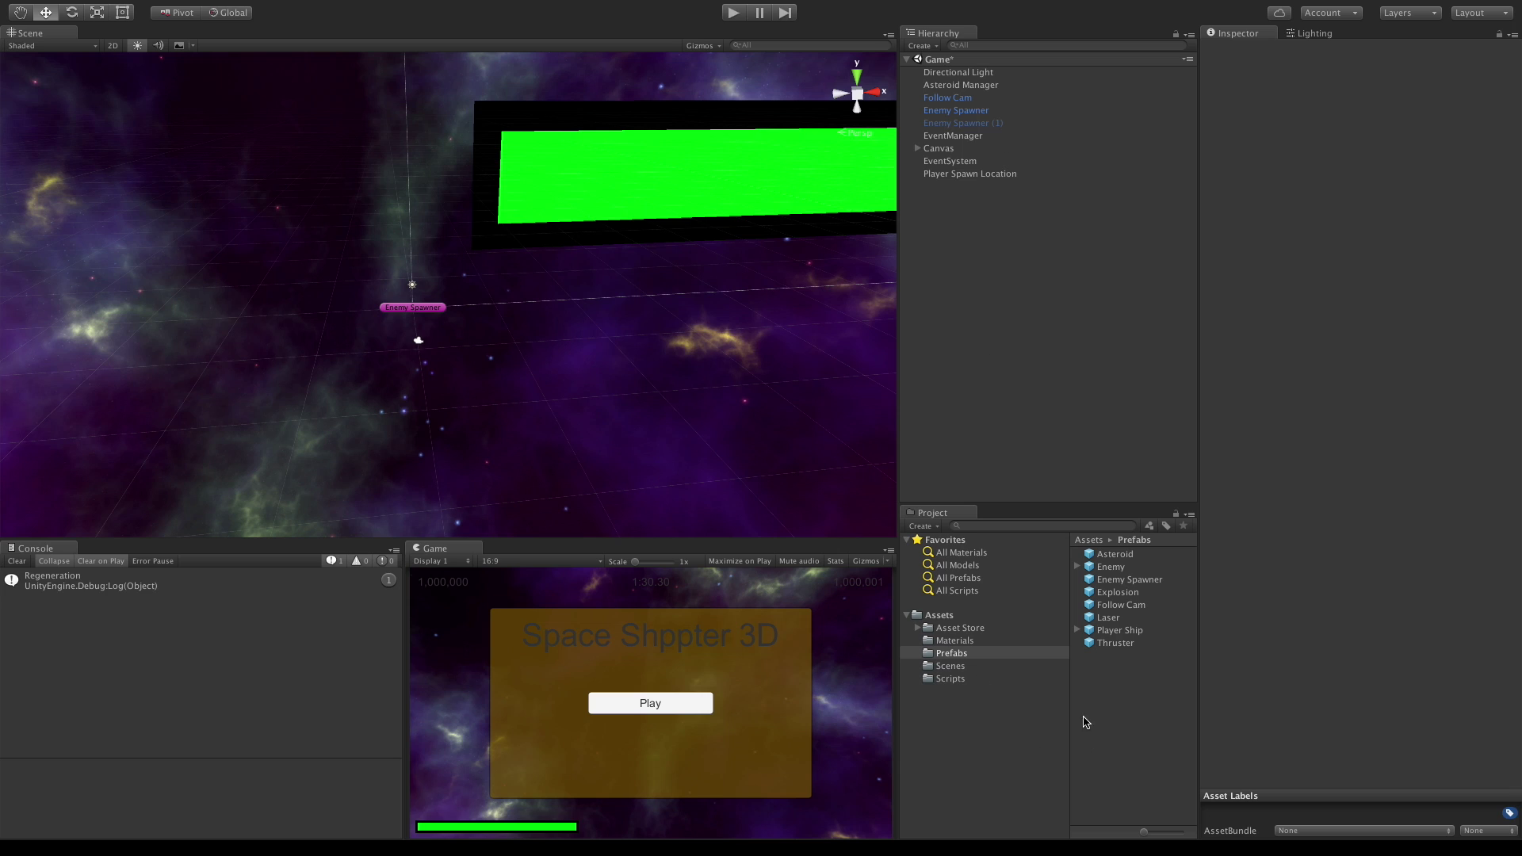
left_click(1129, 579)
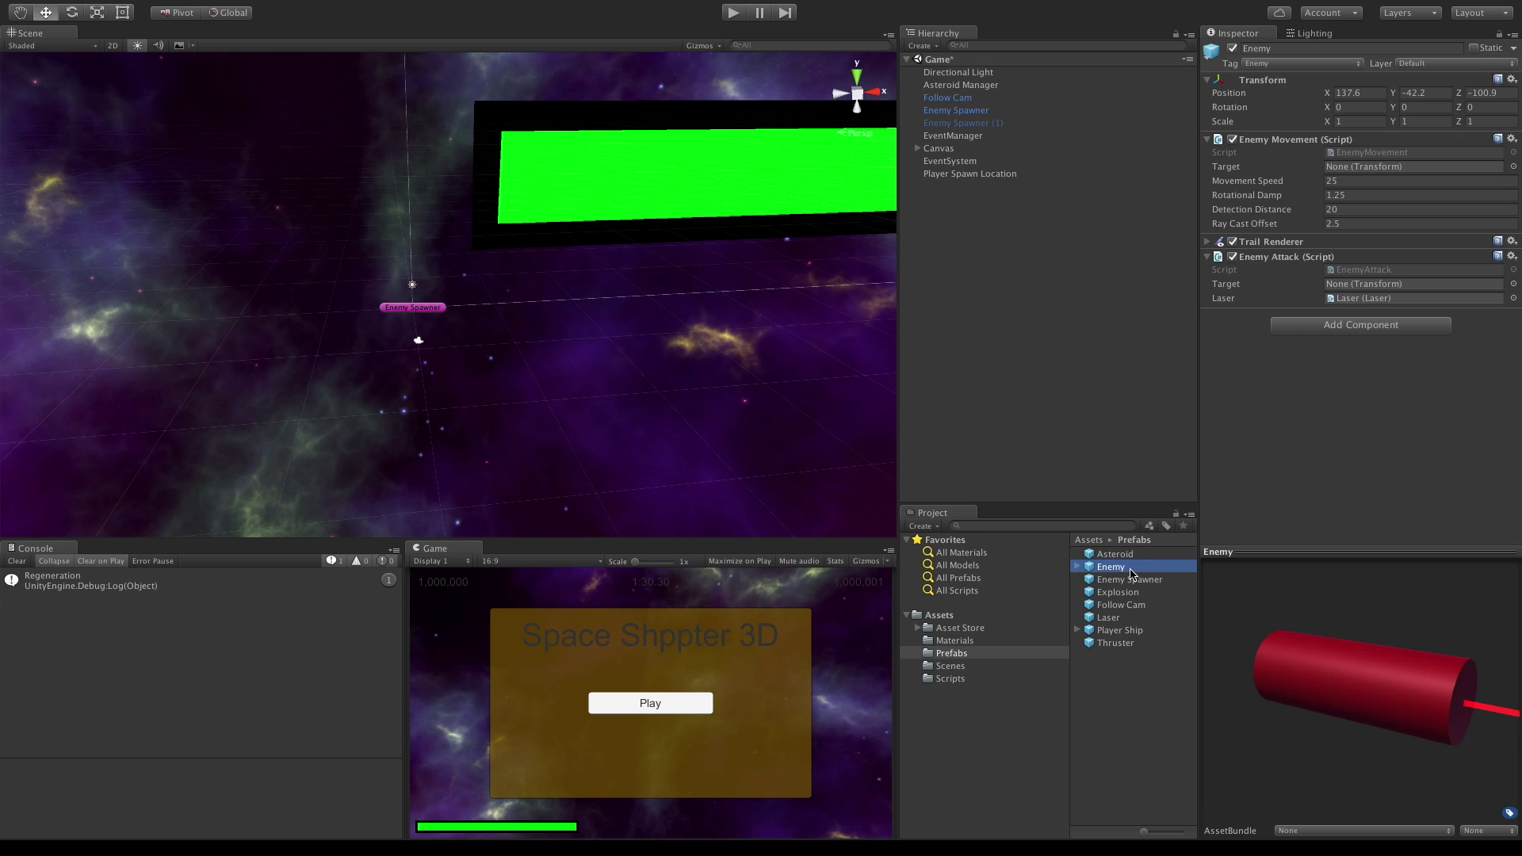
left_click_drag(1129, 579, 479, 144)
left_click(1373, 107)
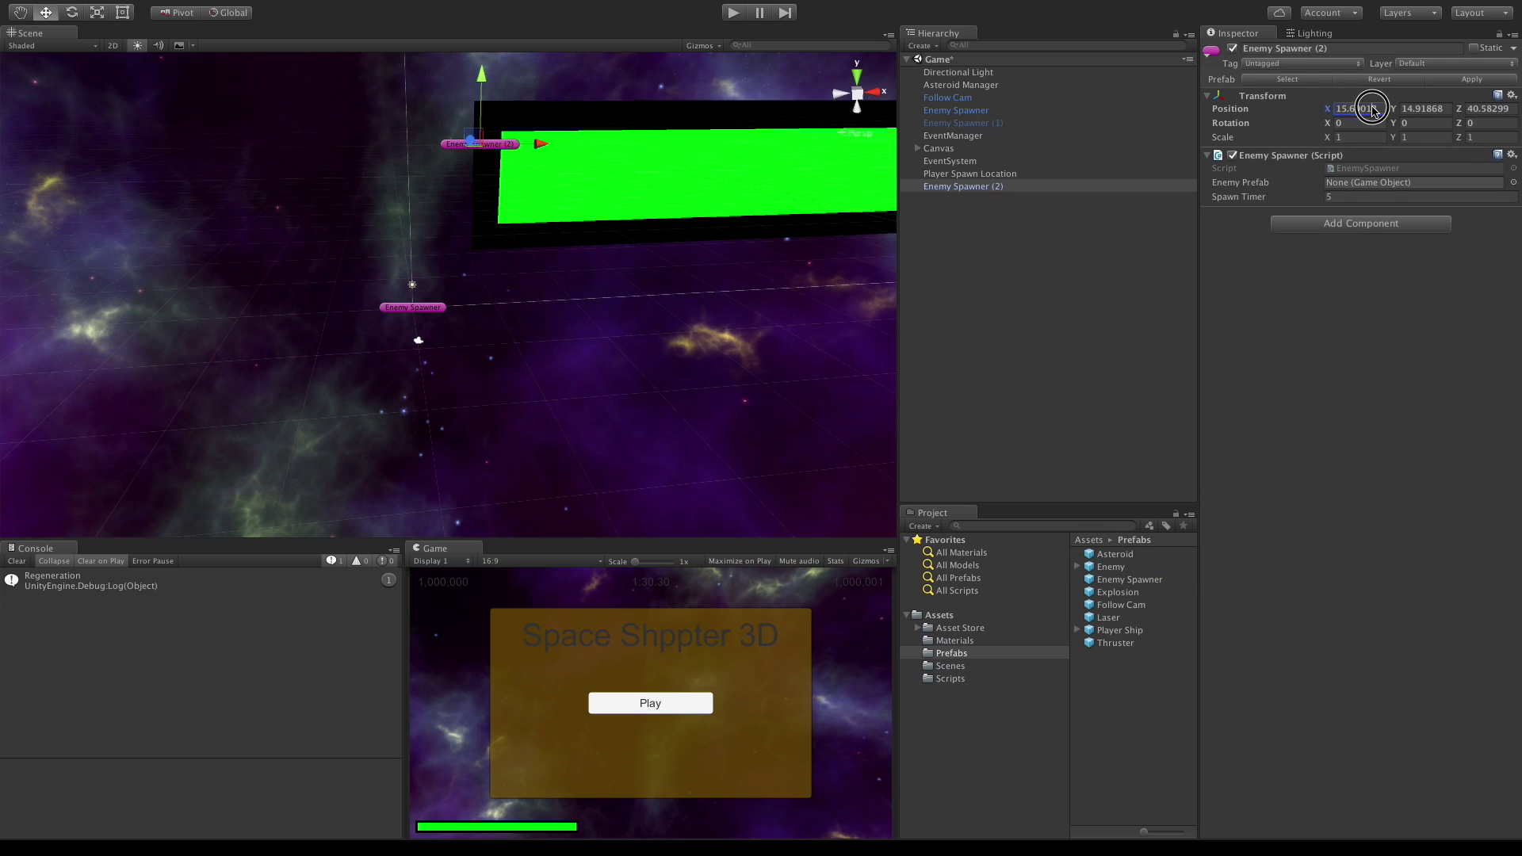
type("0")
key("Tab")
type("0")
key("Tab")
type("0")
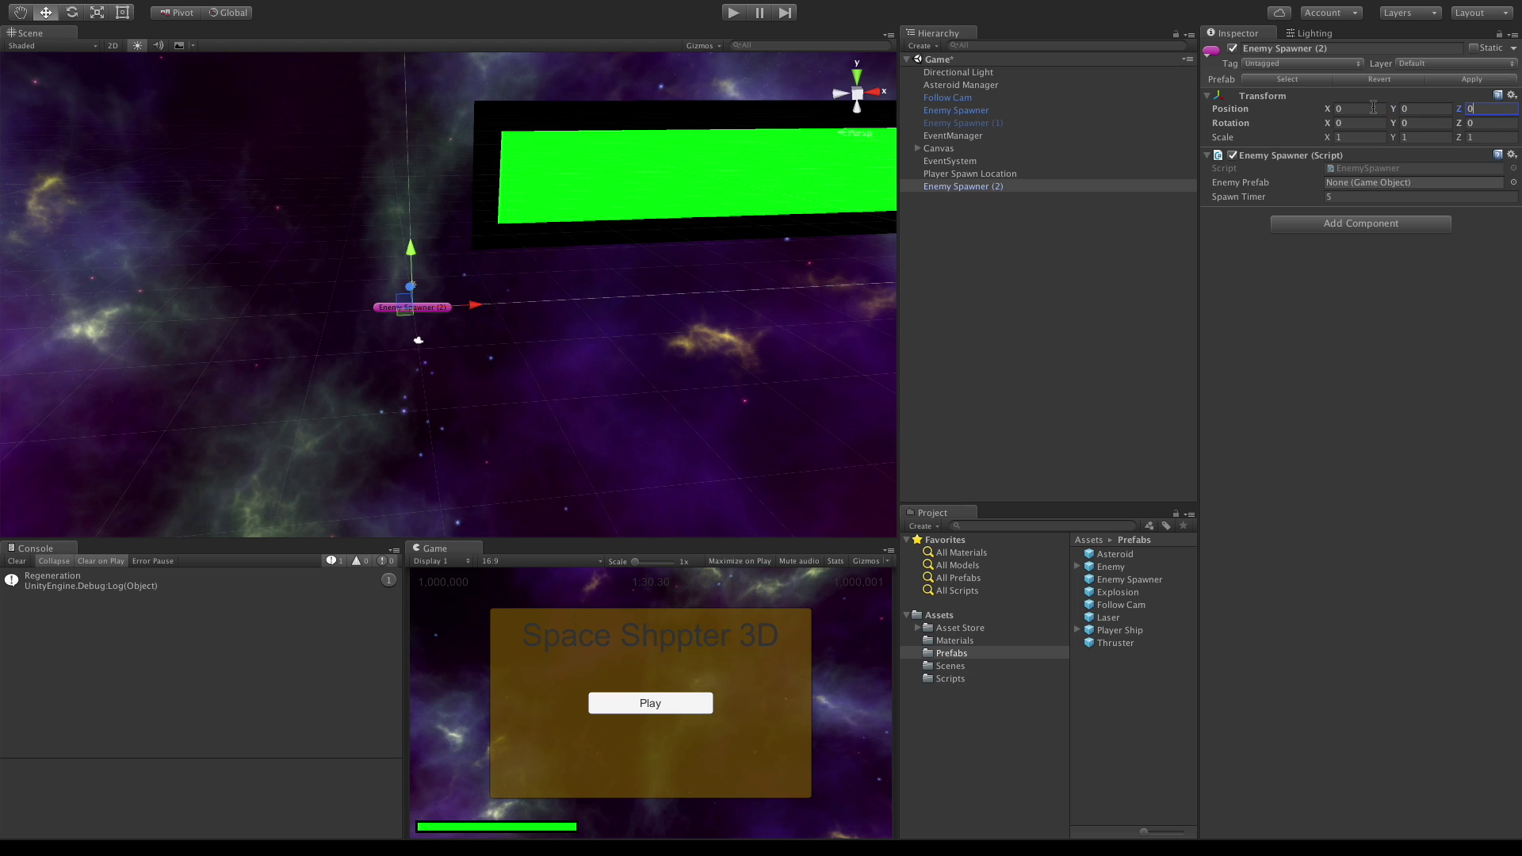
left_click(1062, 255)
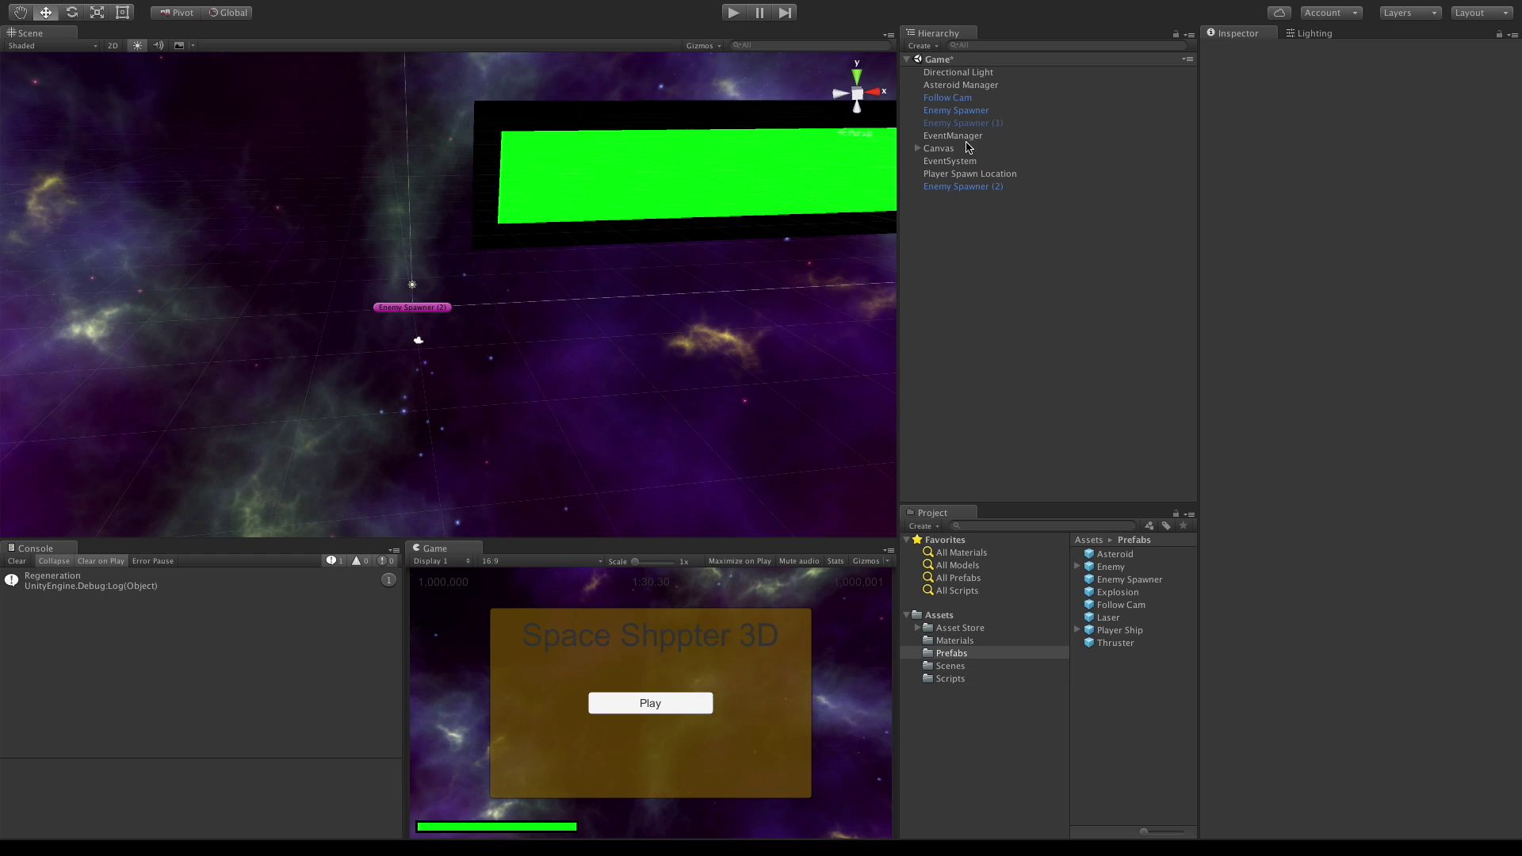
left_click(983, 189)
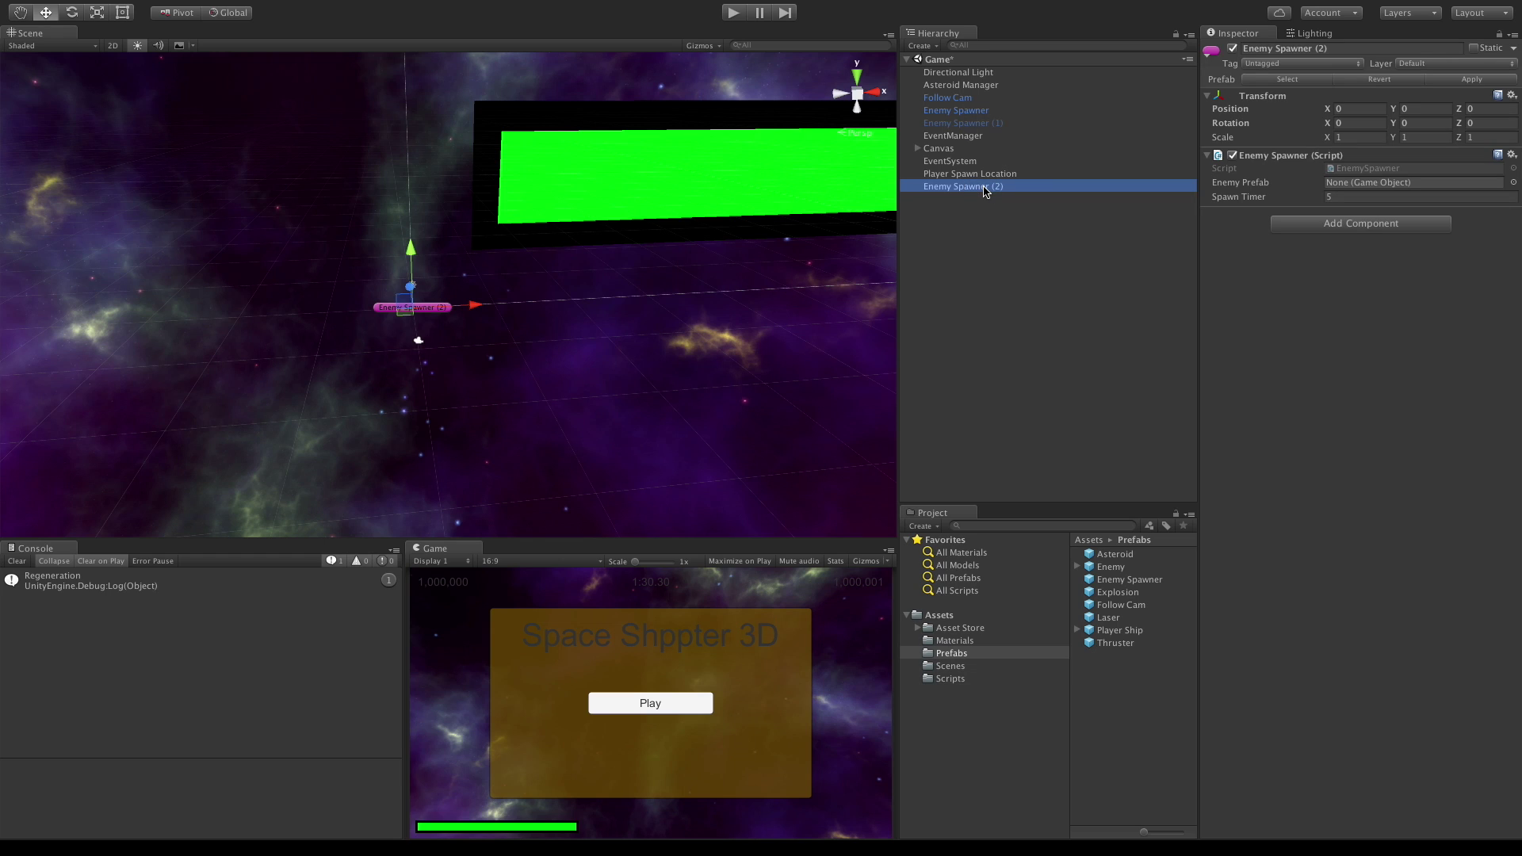
key("ctrl+z")
key("ctrl+z")
key("ctrl+z")
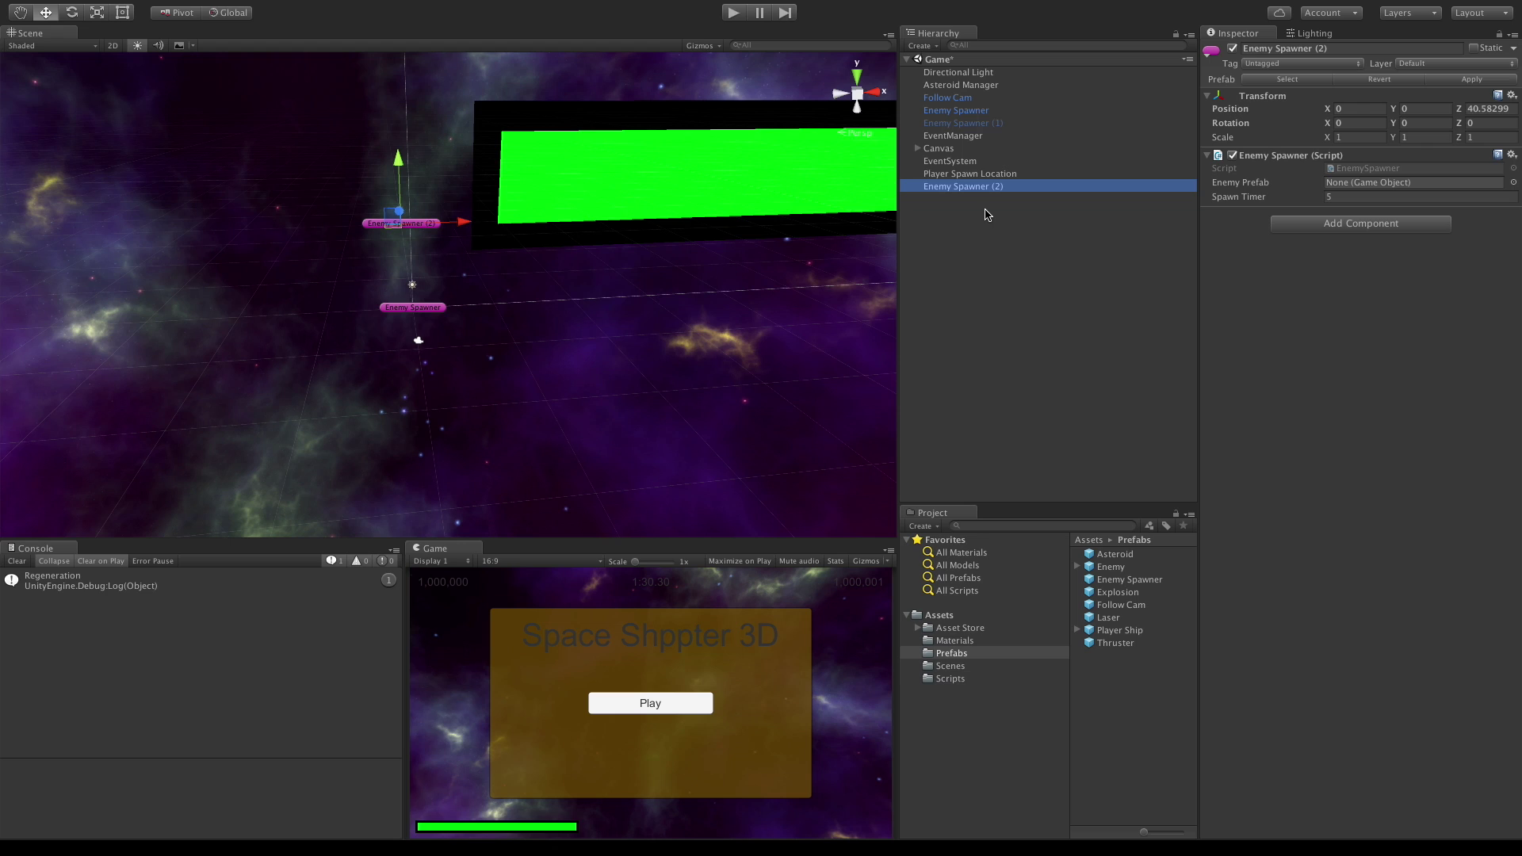
key("ctrl+z")
key("ctrl+z")
key("ctrl+z")
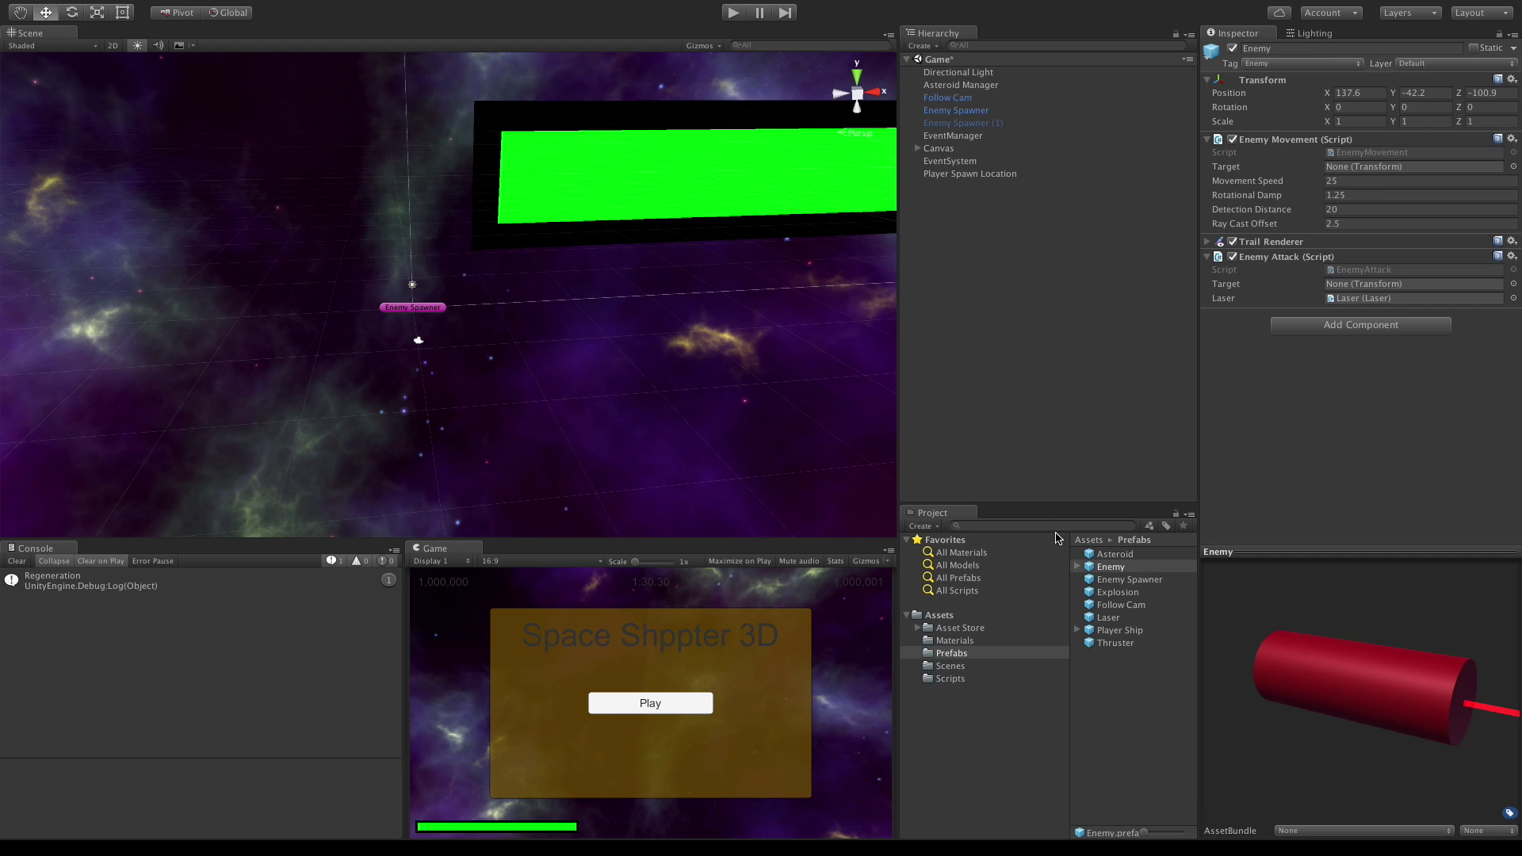
Add the Enemy prefab to the scene and set its position to 0, 0, 0.
left_click_drag(1111, 567, 980, 378)
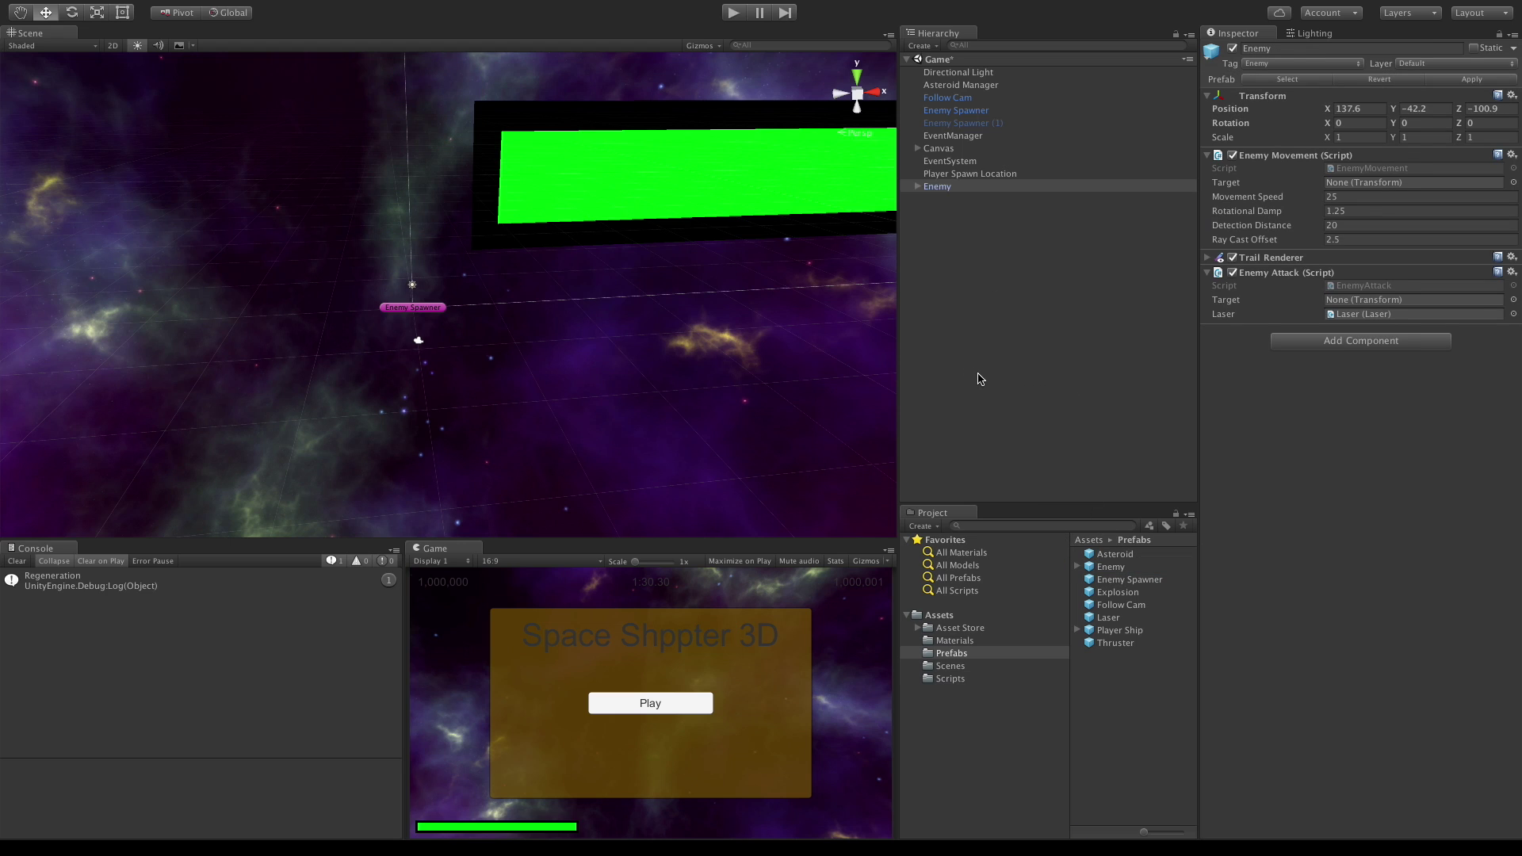
left_click(972, 331)
left_click(964, 186)
left_click(1355, 97)
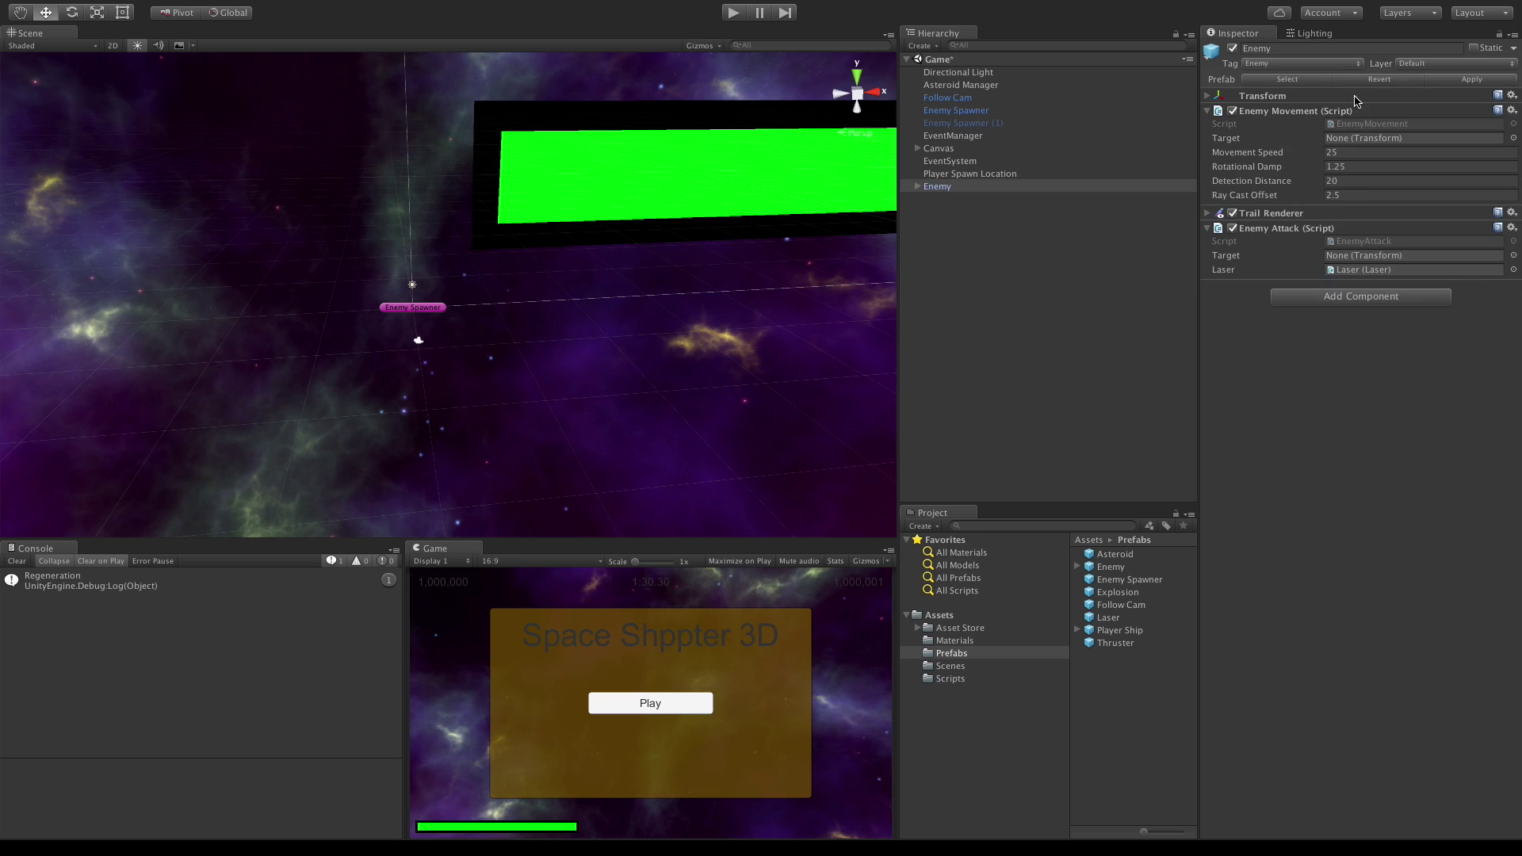
left_click(1355, 97)
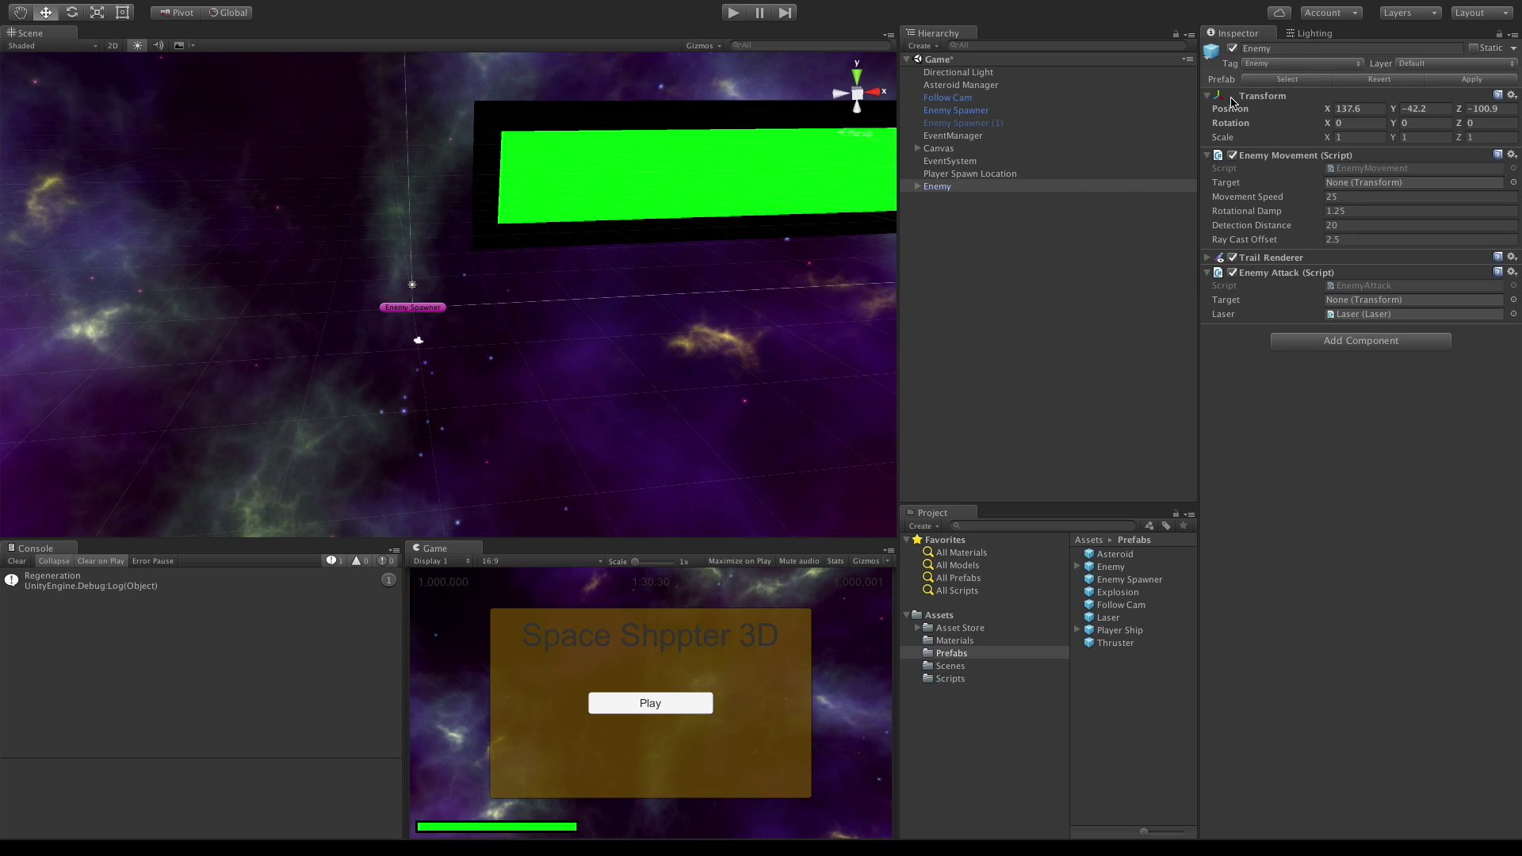
left_click(1360, 107)
left_click(1379, 79)
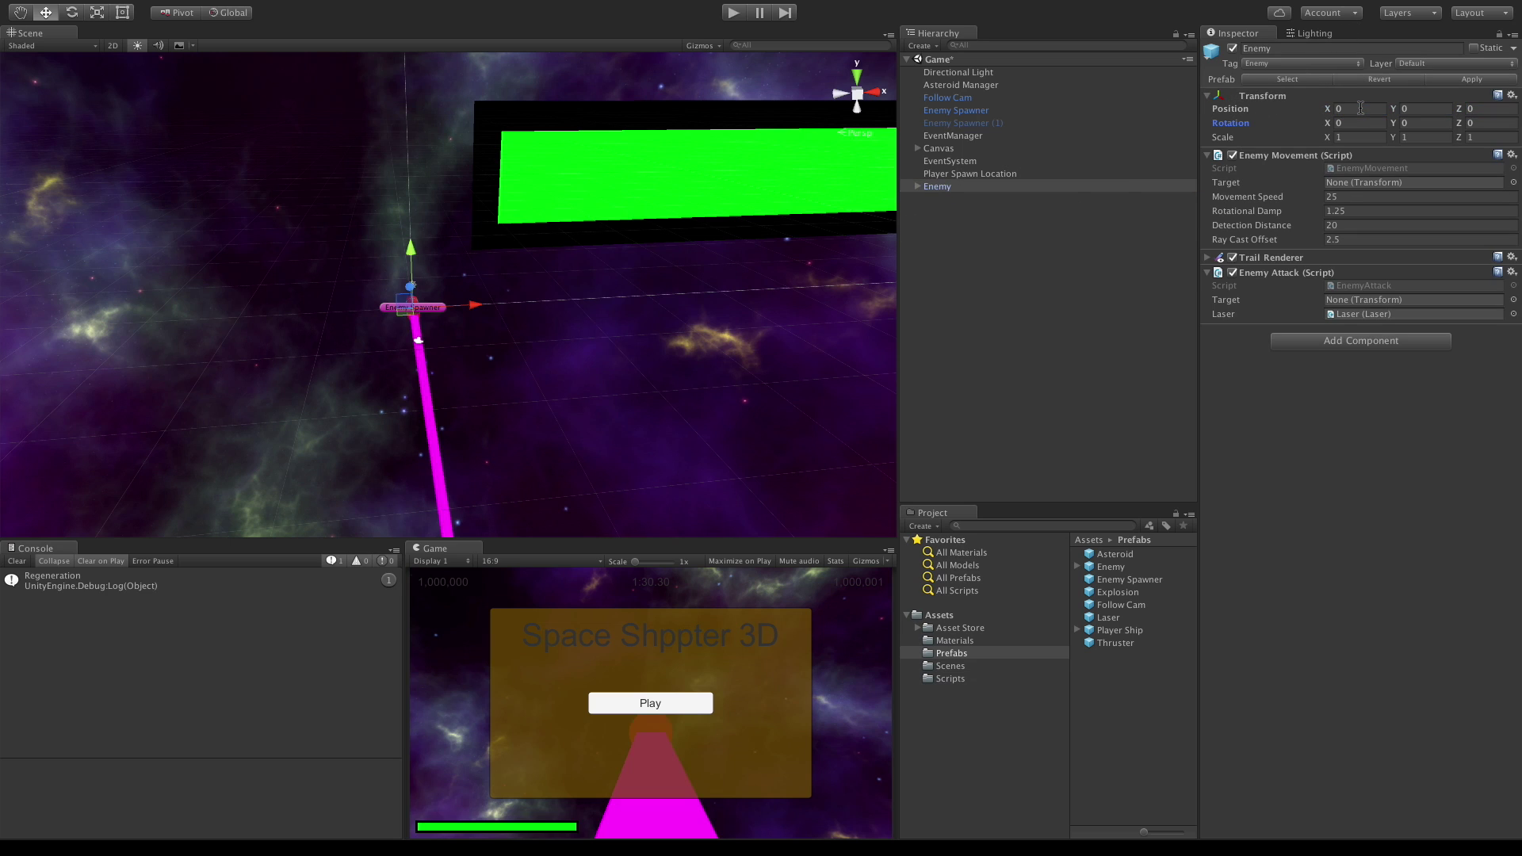
left_click(1056, 286)
left_click(937, 186)
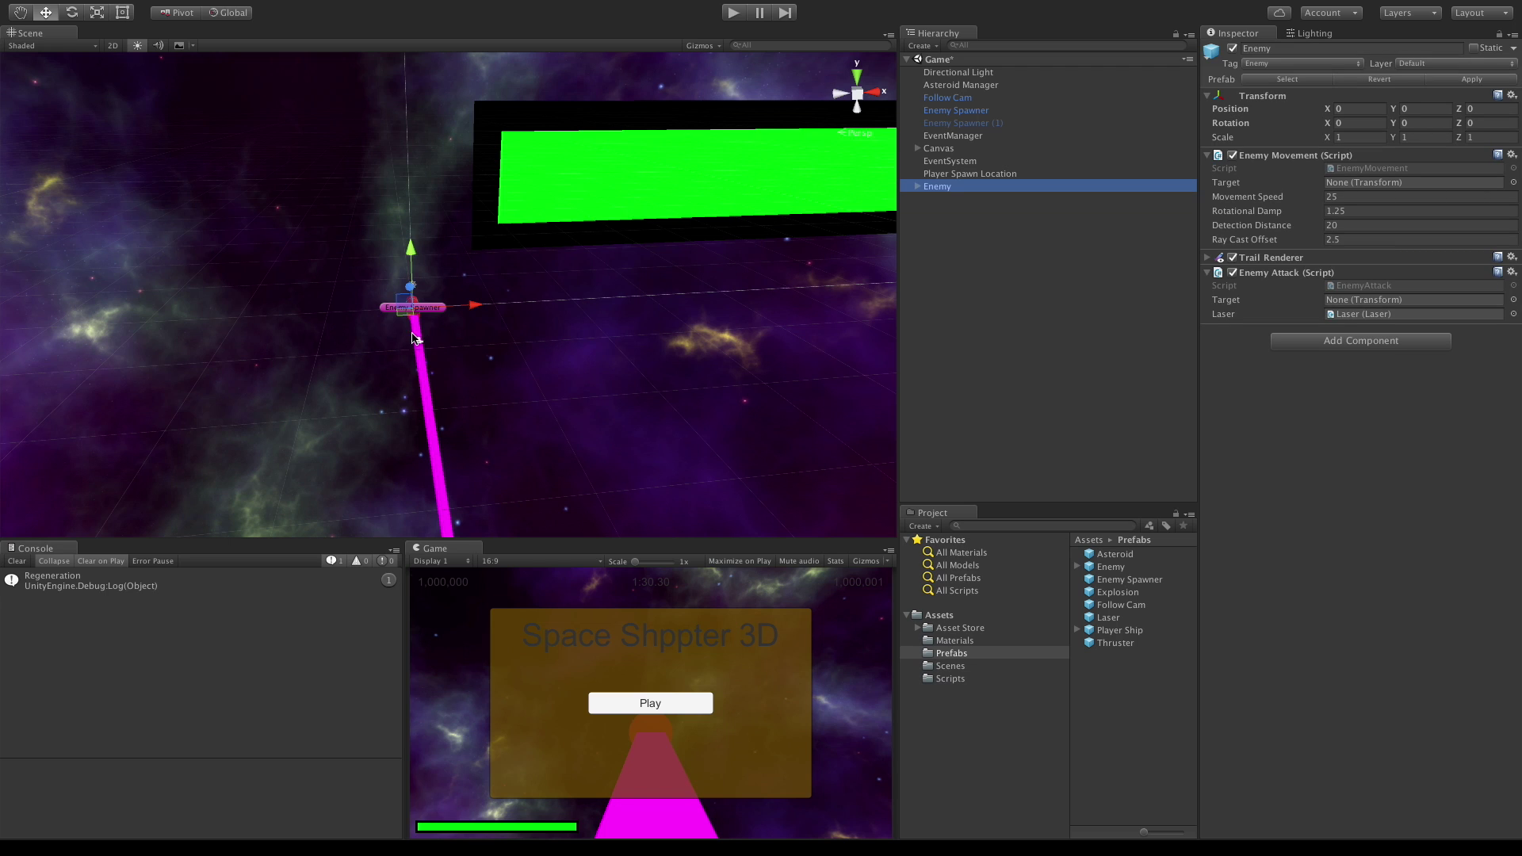
Place the BAKE model from the Asset Store's Free Droid folder in the scene near the enemy.
middle_click_drag(412, 339, 932, 385)
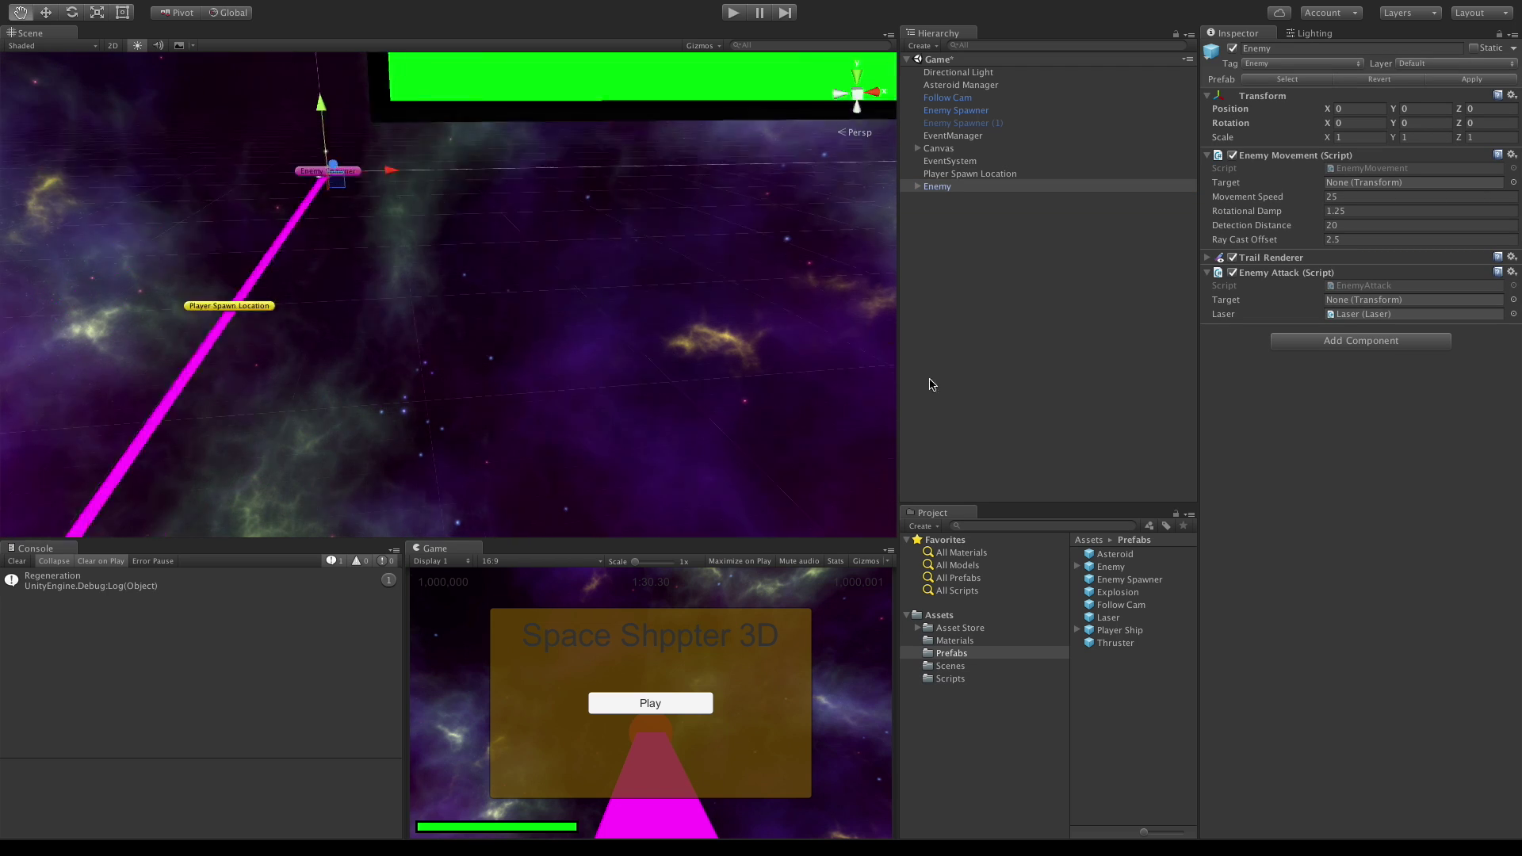
middle_click_drag(374, 293, 581, 294)
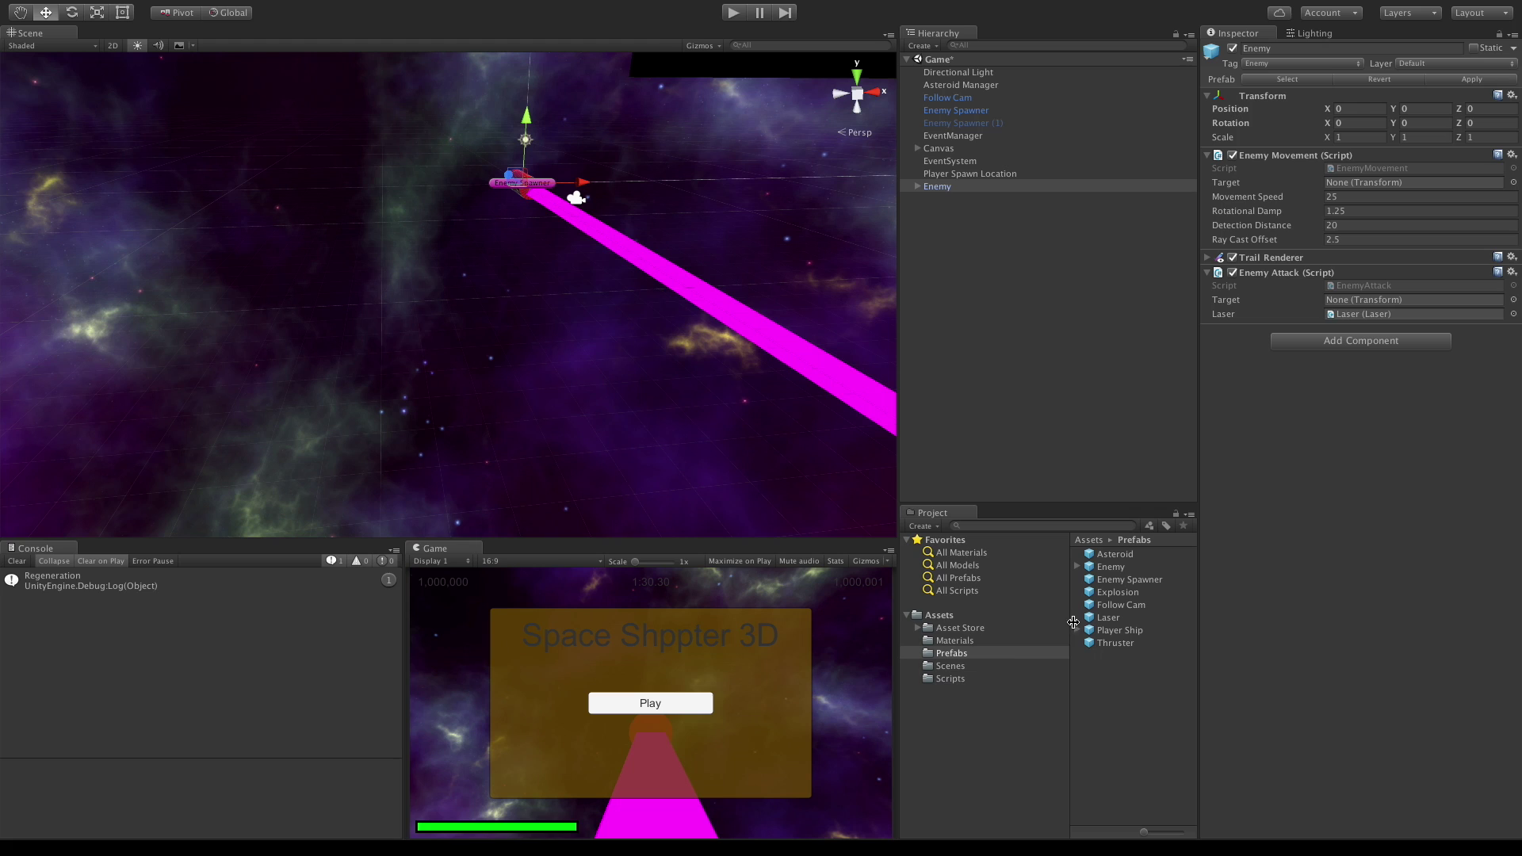
left_click(955, 628)
left_click(918, 628)
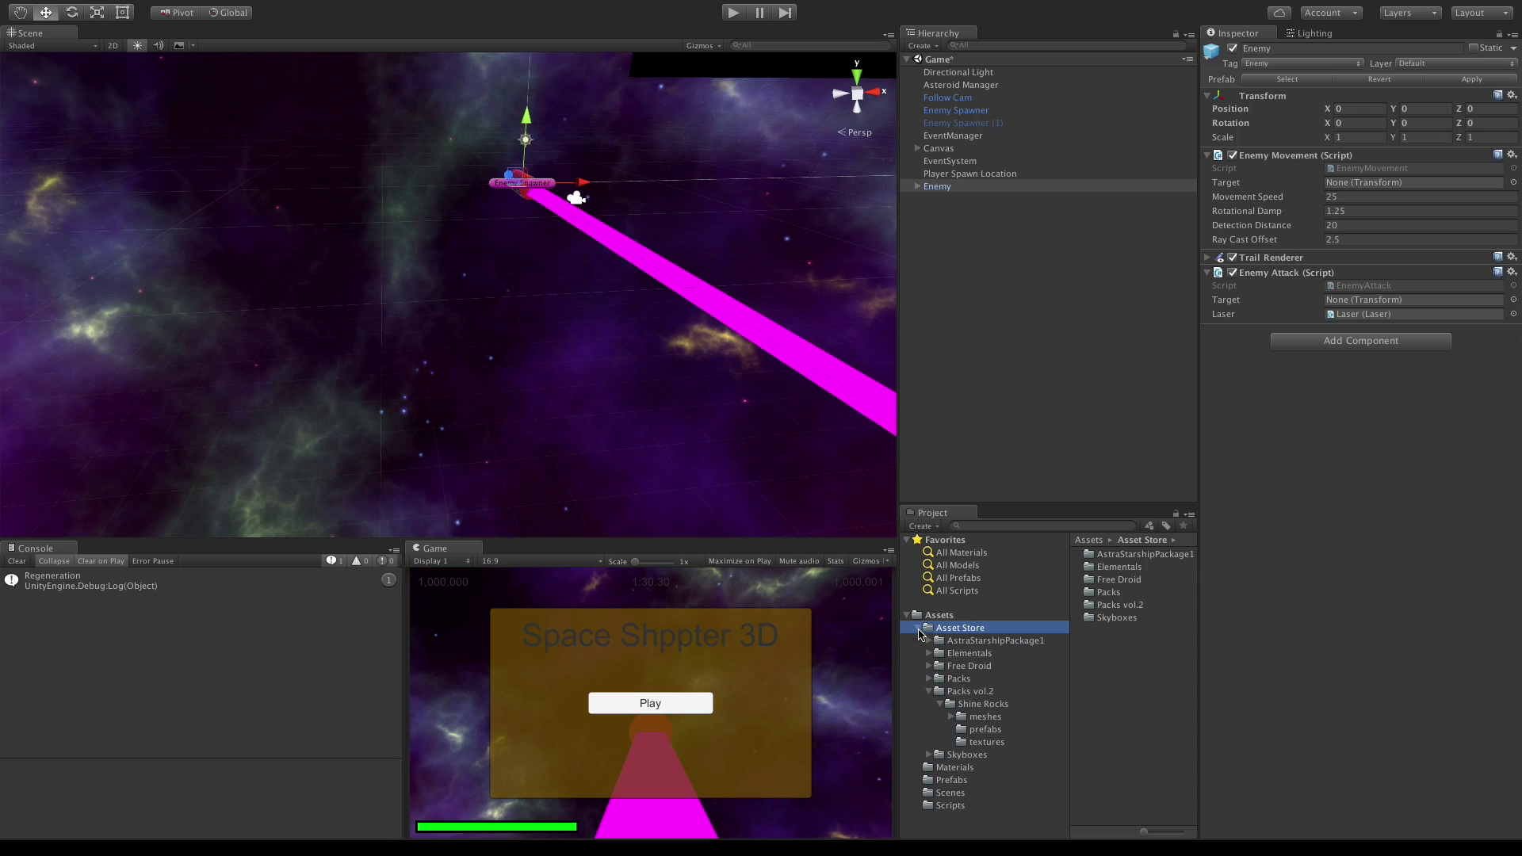
left_click(928, 691)
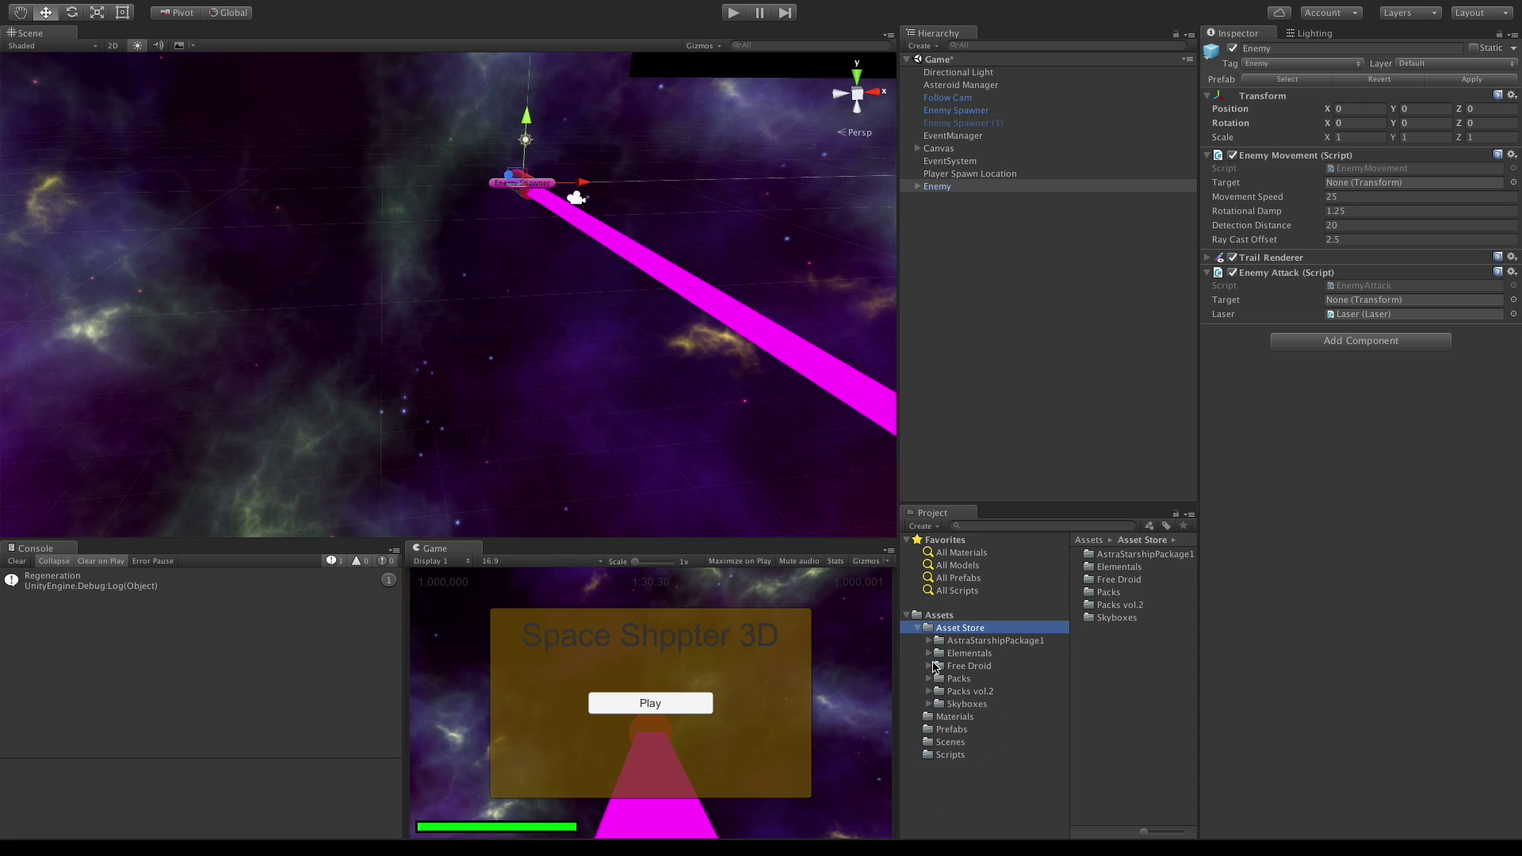
left_click(929, 666)
left_click(969, 665)
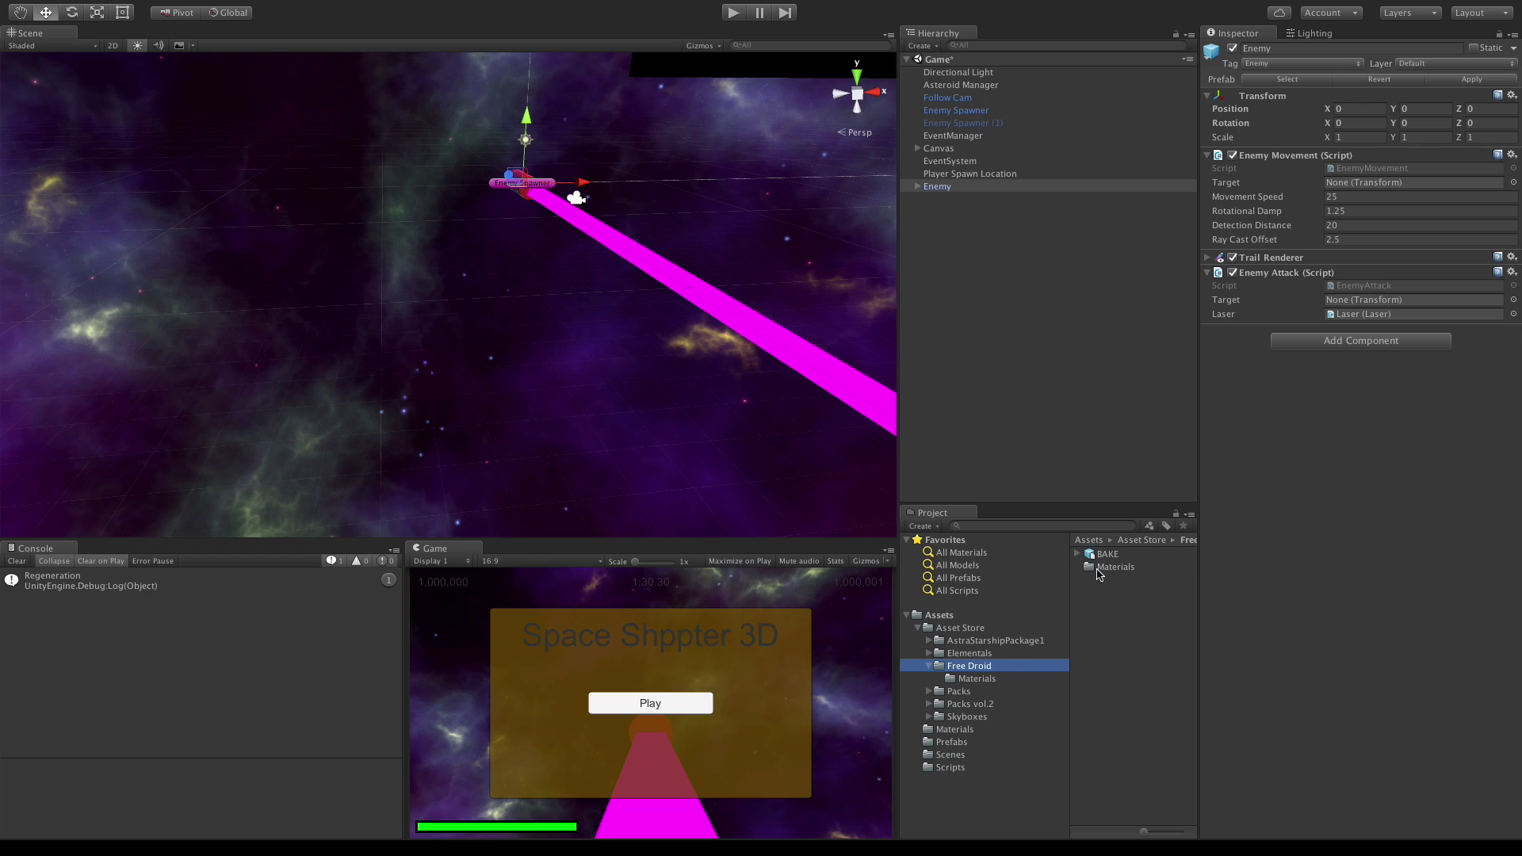
left_click_drag(1107, 554, 493, 173)
Rename the BAKE object in the scene as Enemy Droid.
left_click(971, 201)
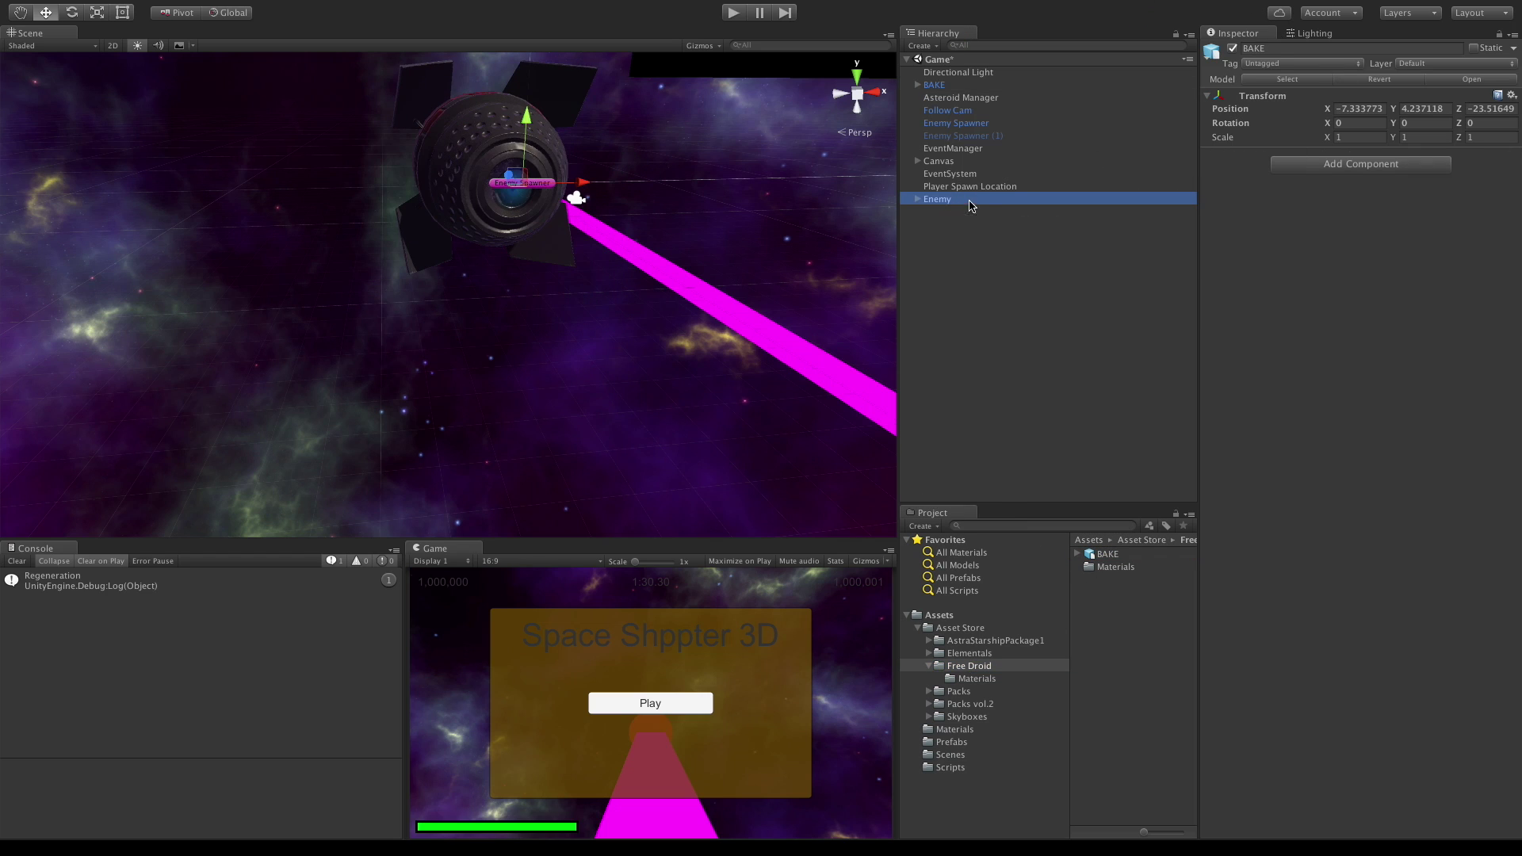
left_click(958, 88)
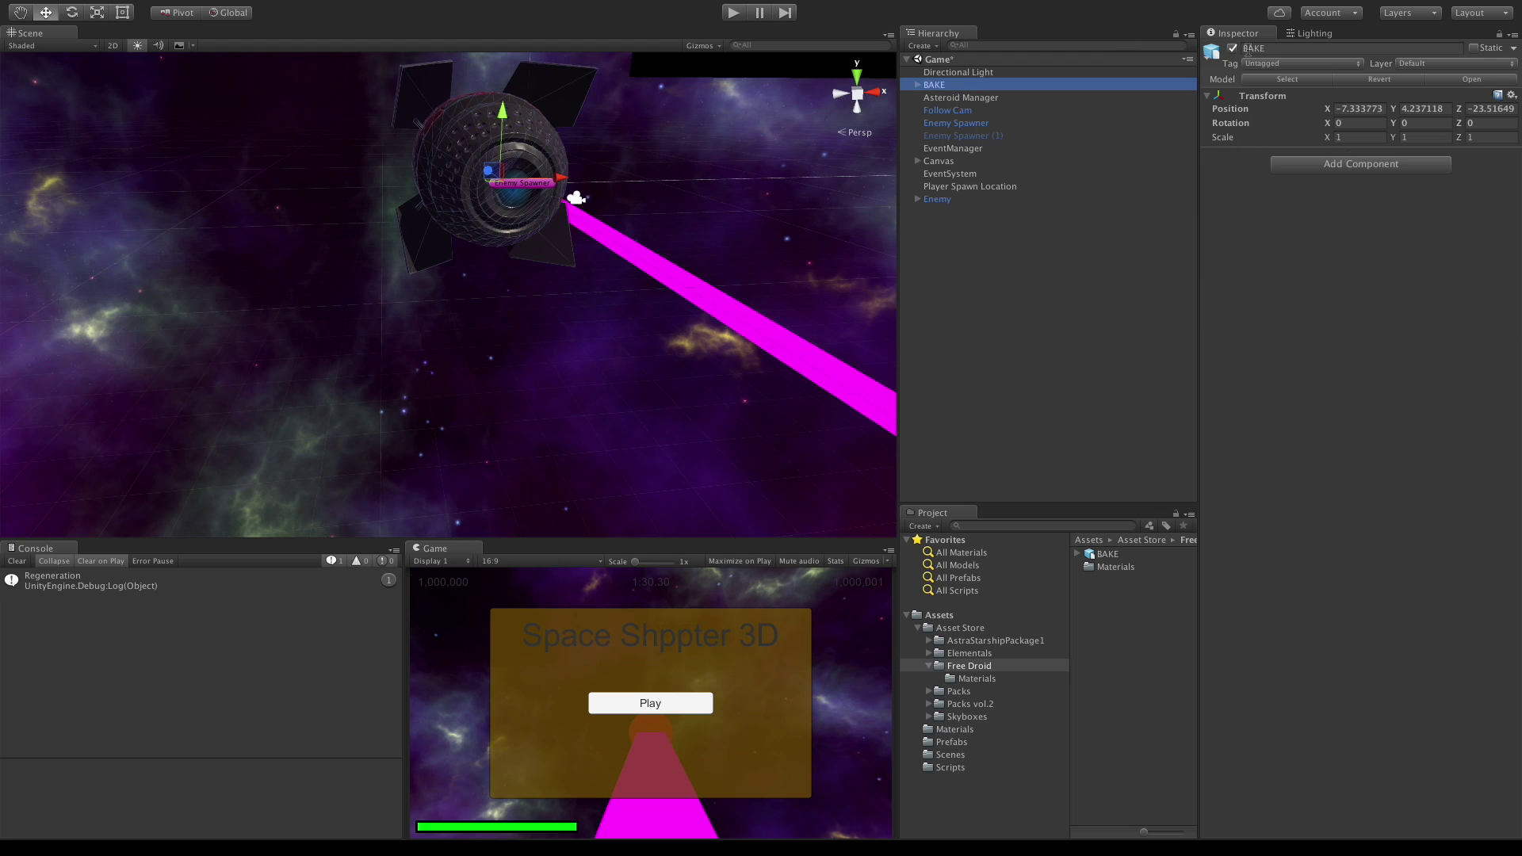
left_click(1277, 48)
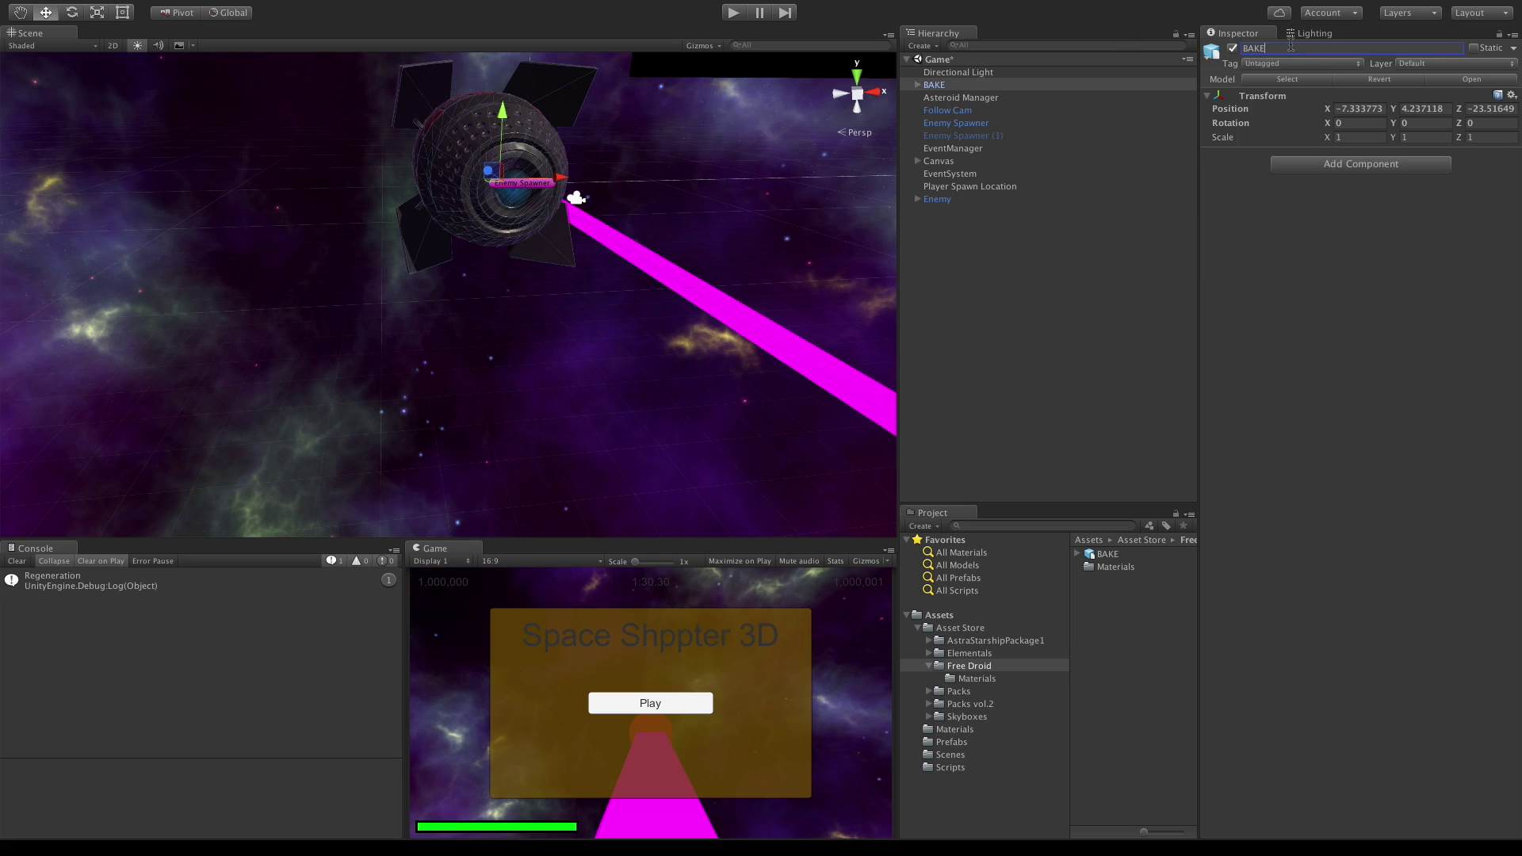
type("Enemy Droid")
key("Return")
Set the Enemy Droid's position to 0, 0, 0.
left_click(1374, 108)
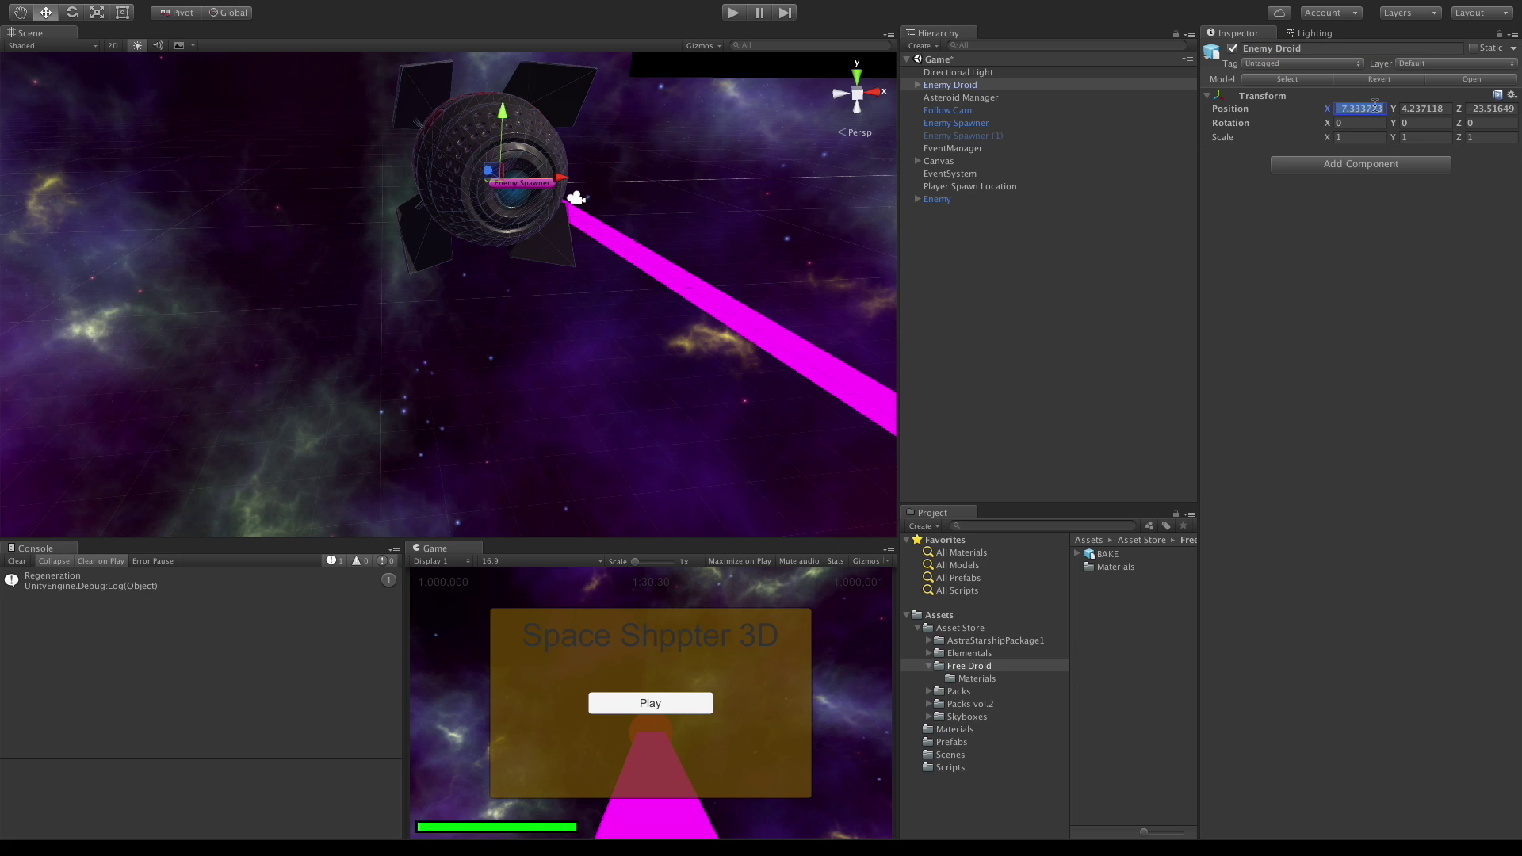
type("0")
key("Tab")
type("0")
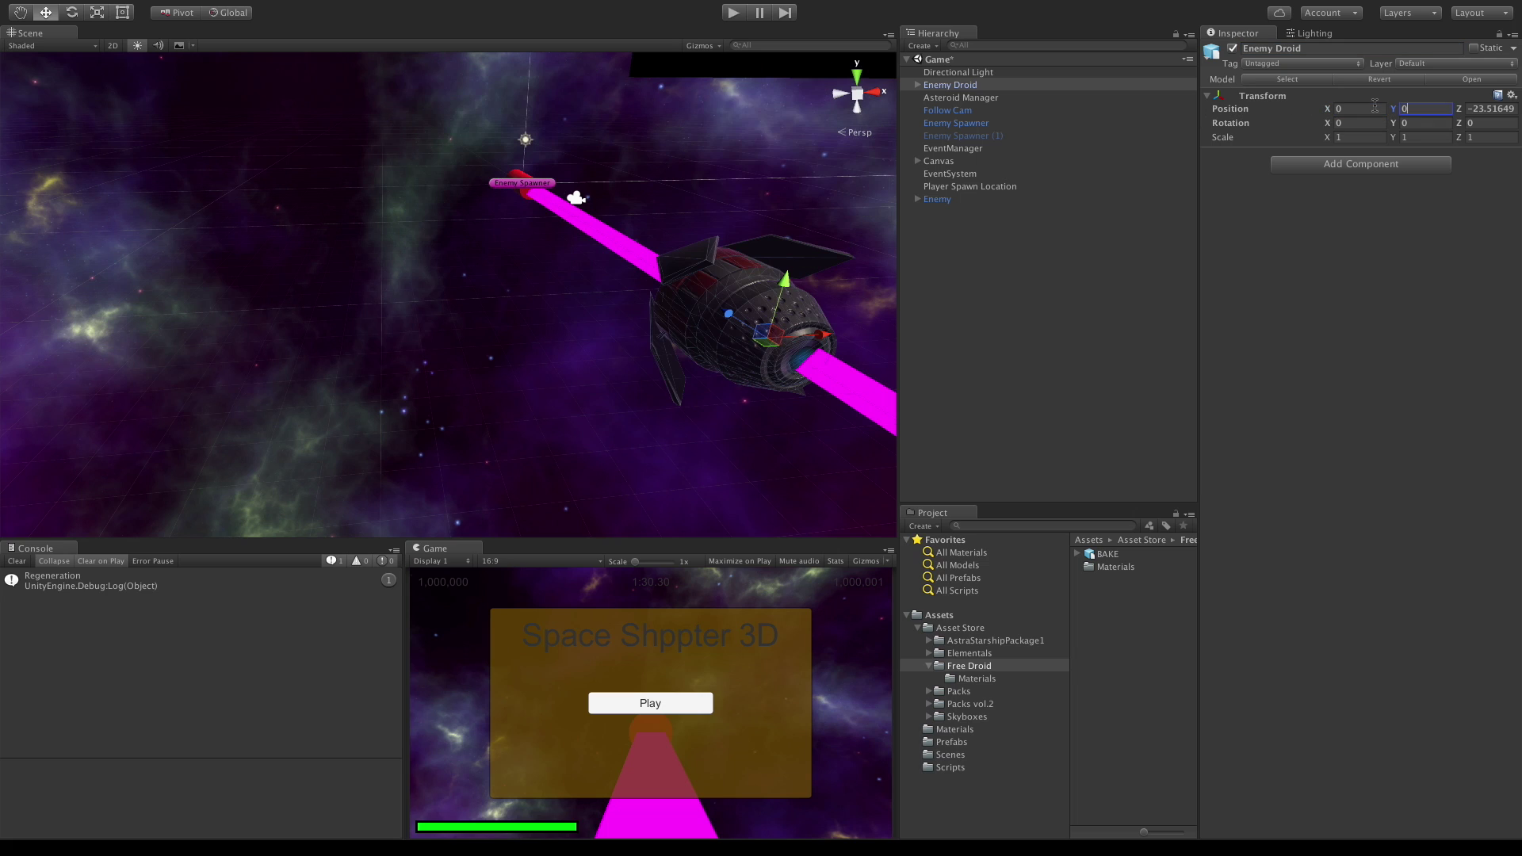
key("Tab")
type("0")
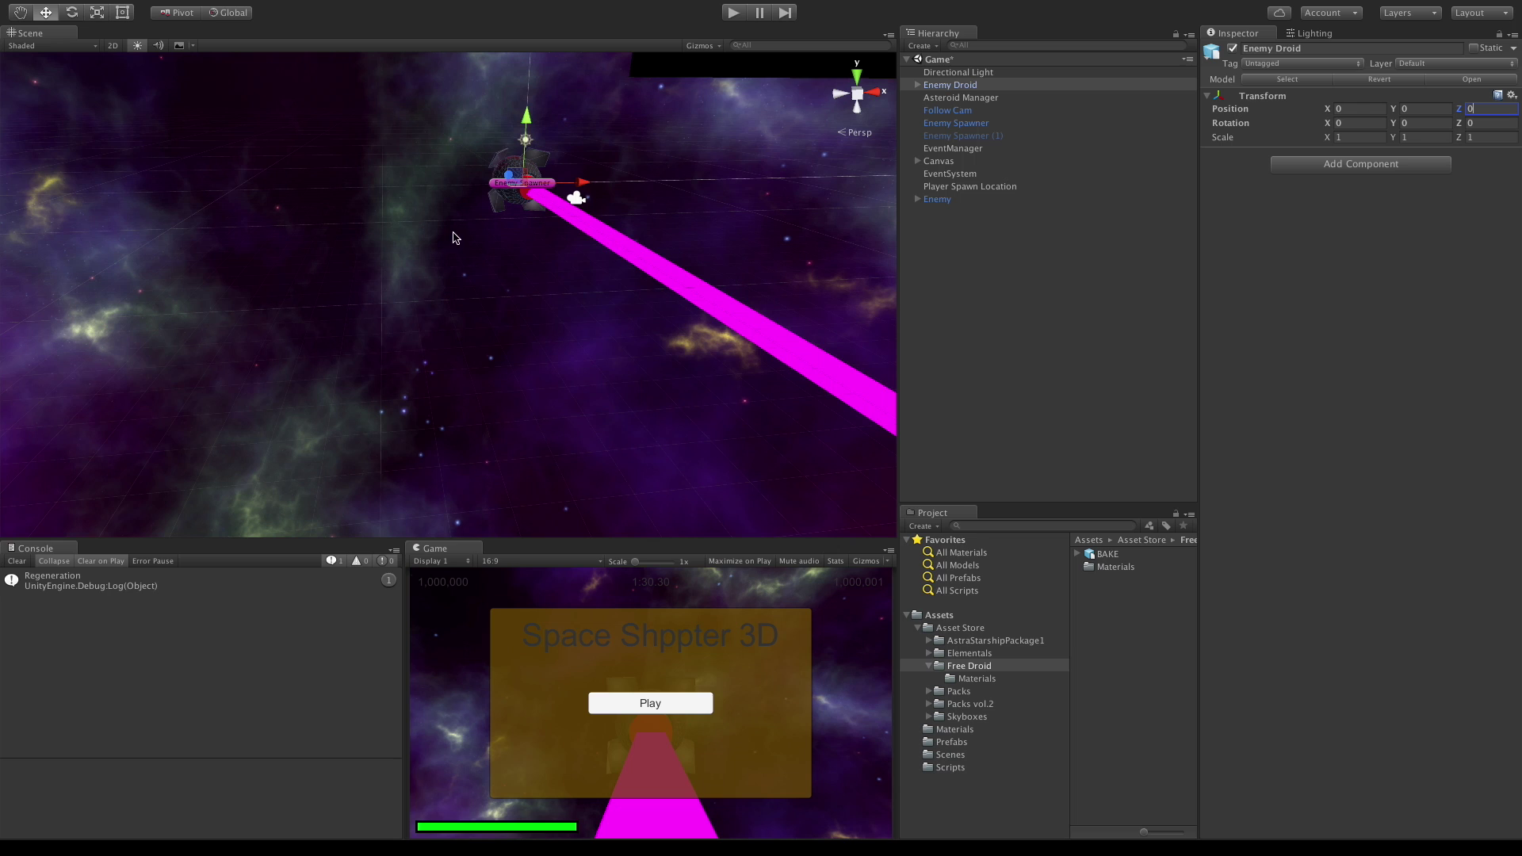
Move the Enemy Droid beside the red enemy cylinder, to about X -3.42 and Z -1.67.
scroll(545, 153, "up", 1)
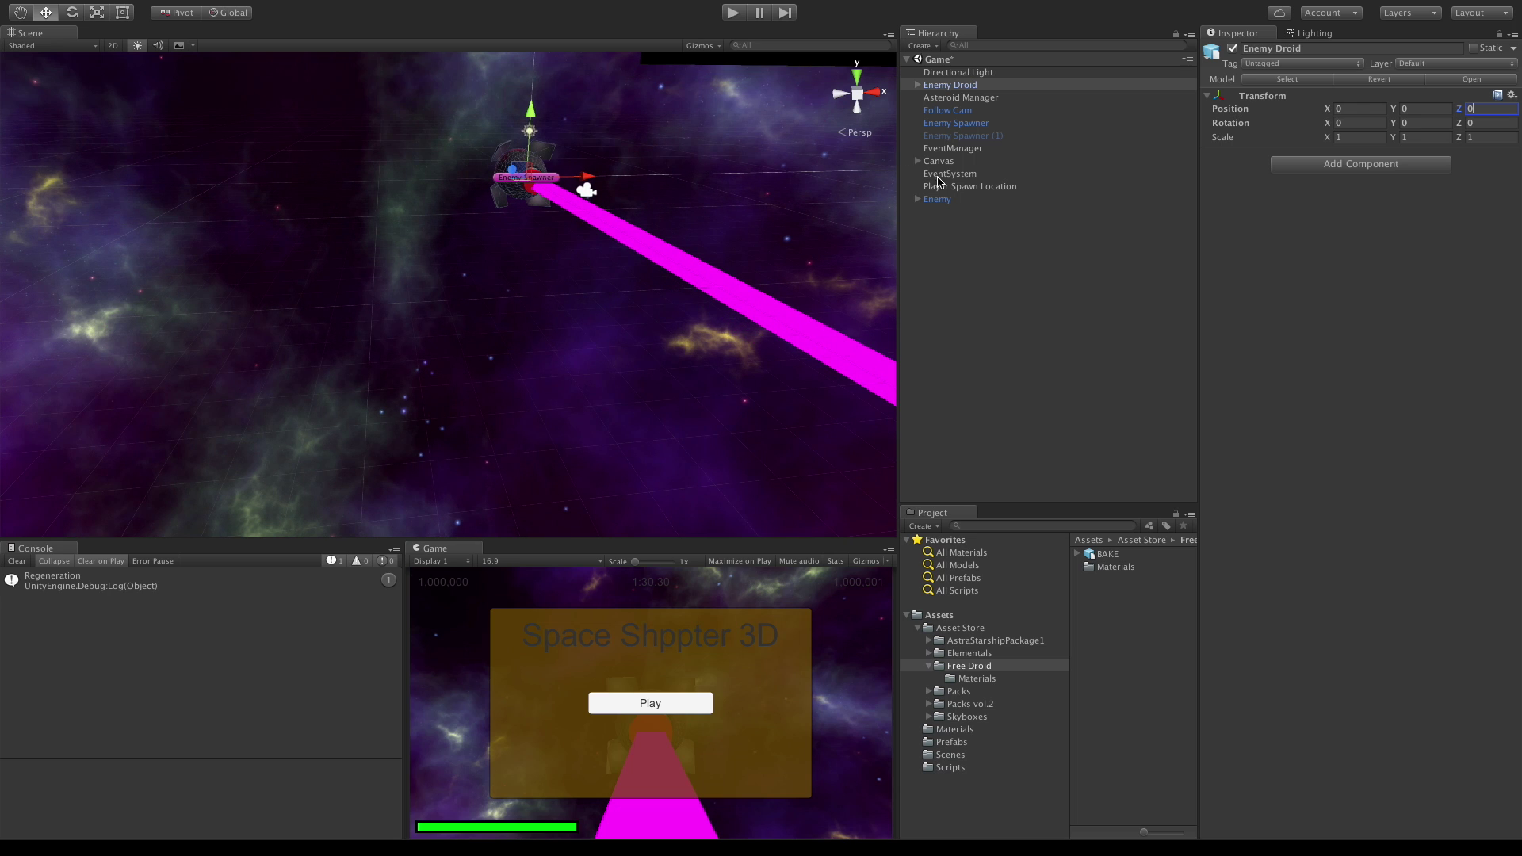
left_click(1018, 266)
left_click(991, 84)
key("f")
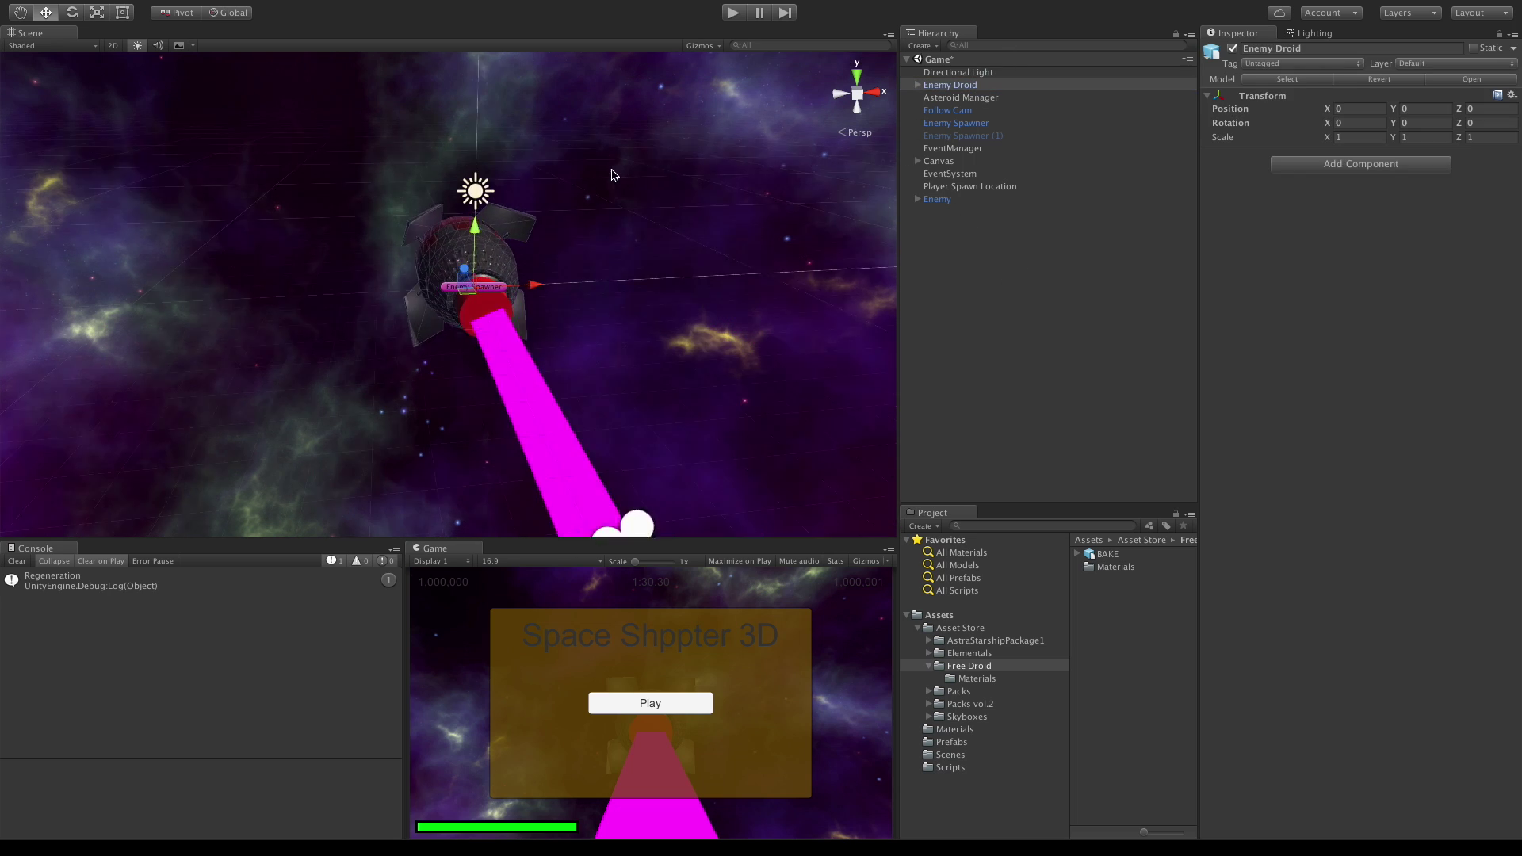
left_click_drag(518, 314, 391, 340)
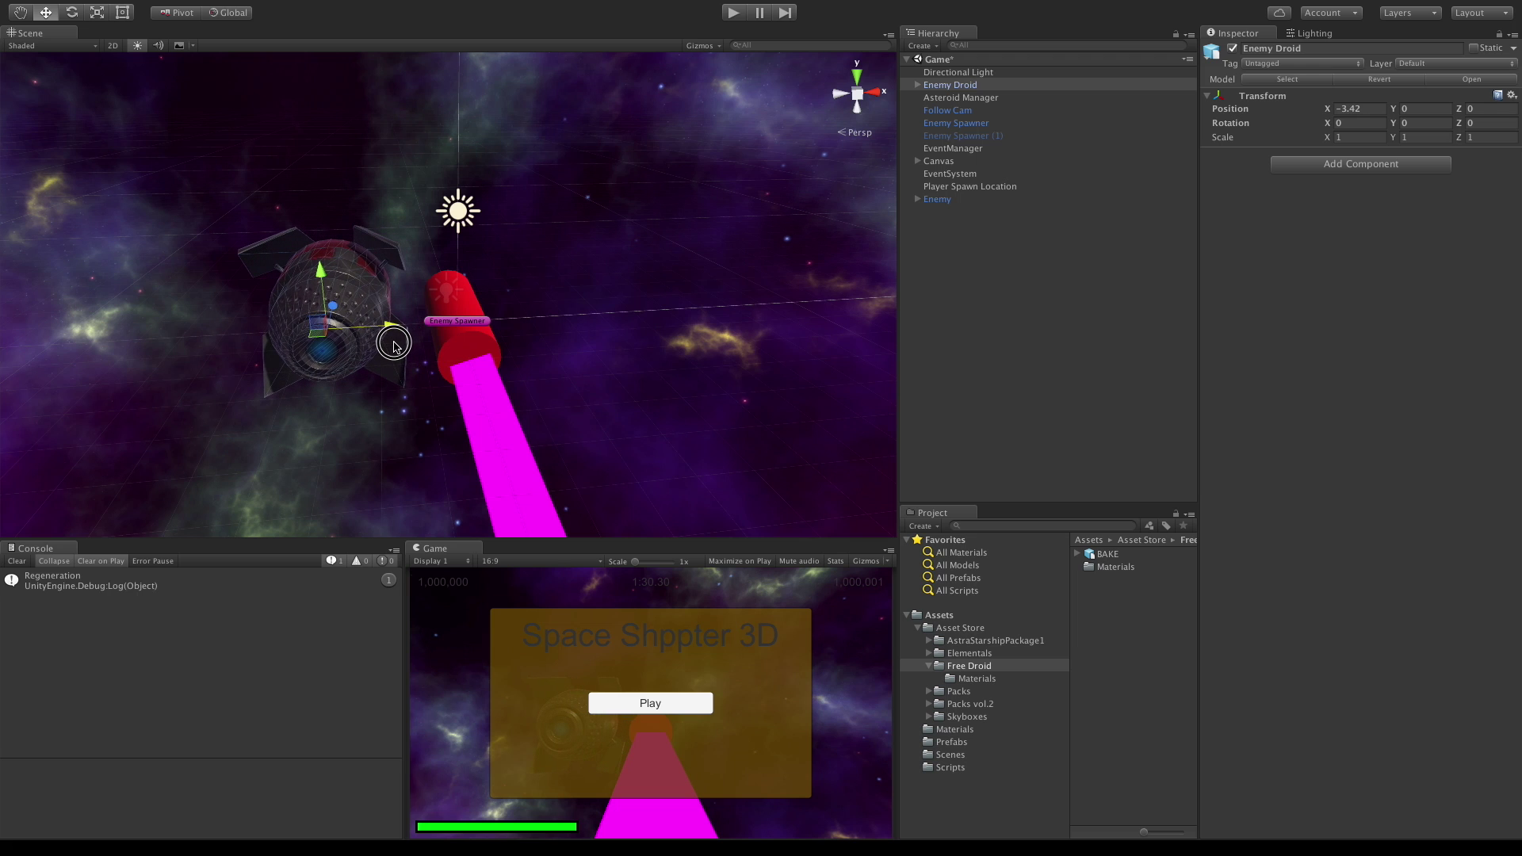
left_click_drag(578, 340, 294, 286, "alt")
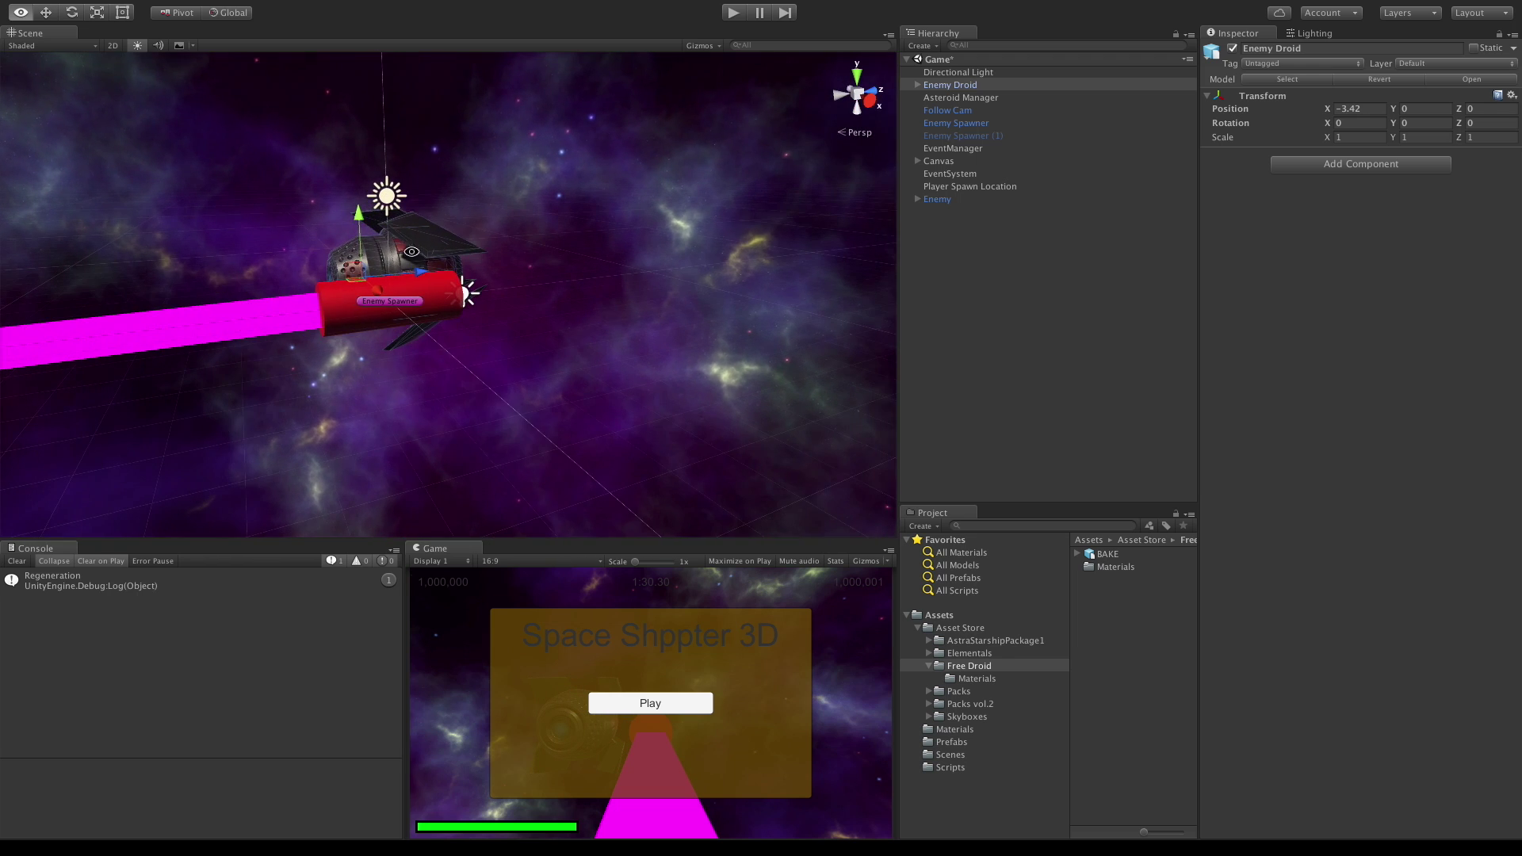
left_click_drag(463, 341, 425, 255, "alt")
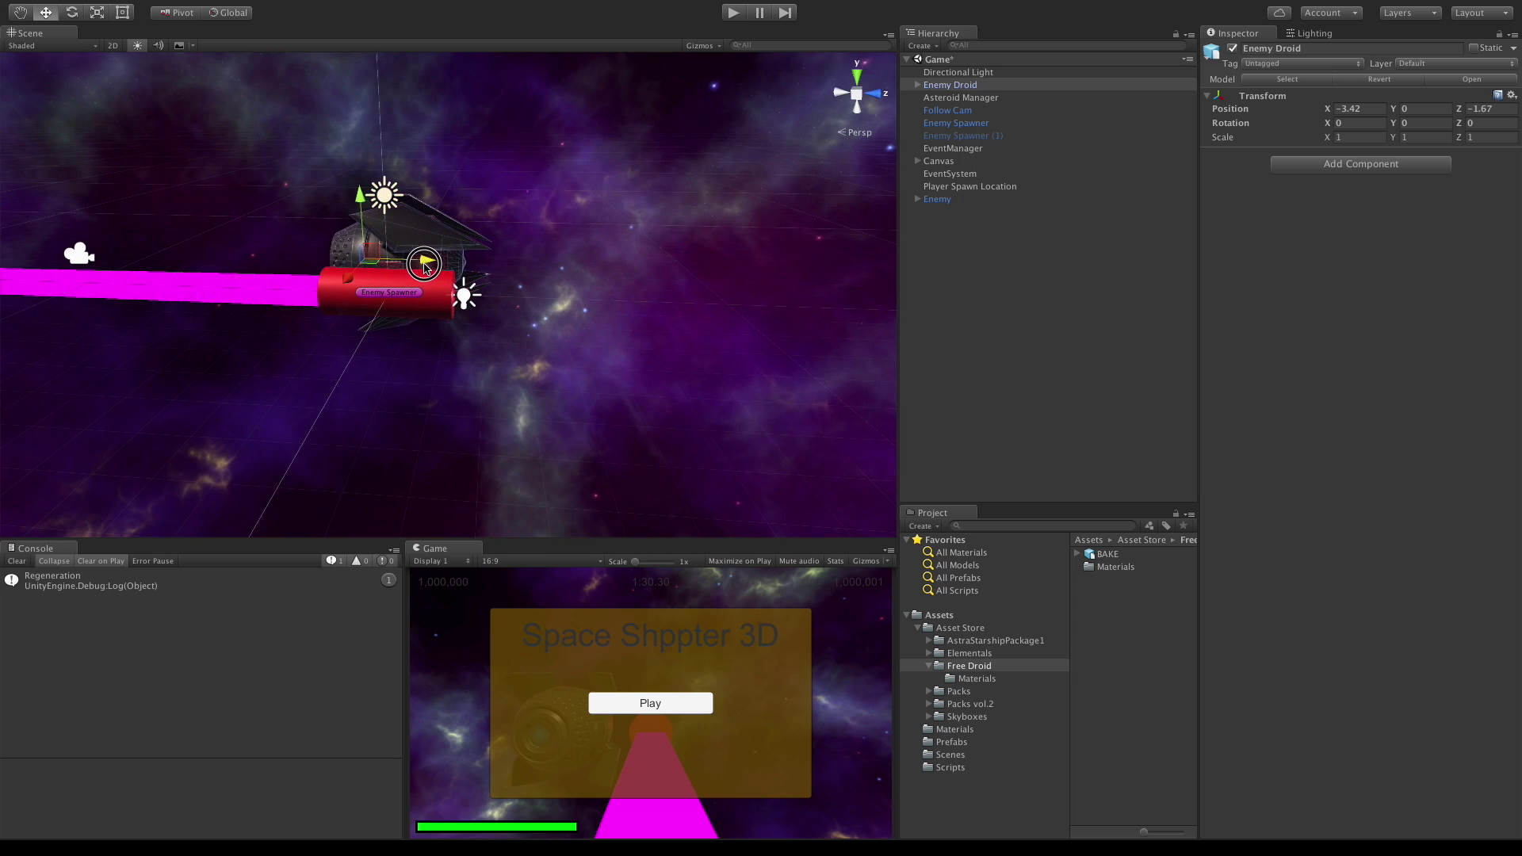
left_click_drag(479, 319, 785, 344, "alt")
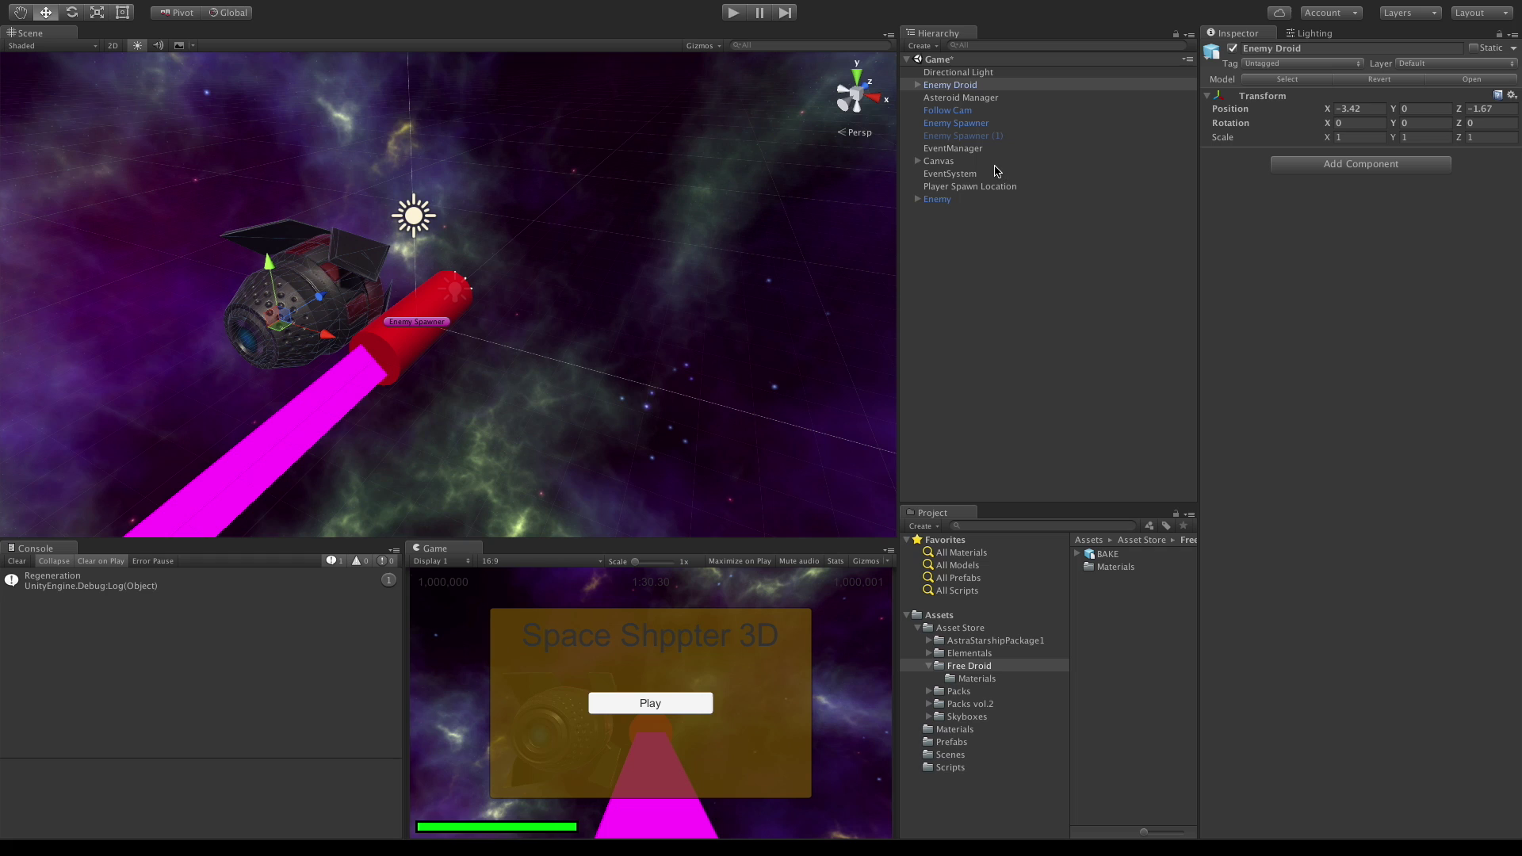
Open the Enemy's EnemyMovement script and add the [DisallowMultipleComponent] attribute above the class declaration.
left_click(951, 201)
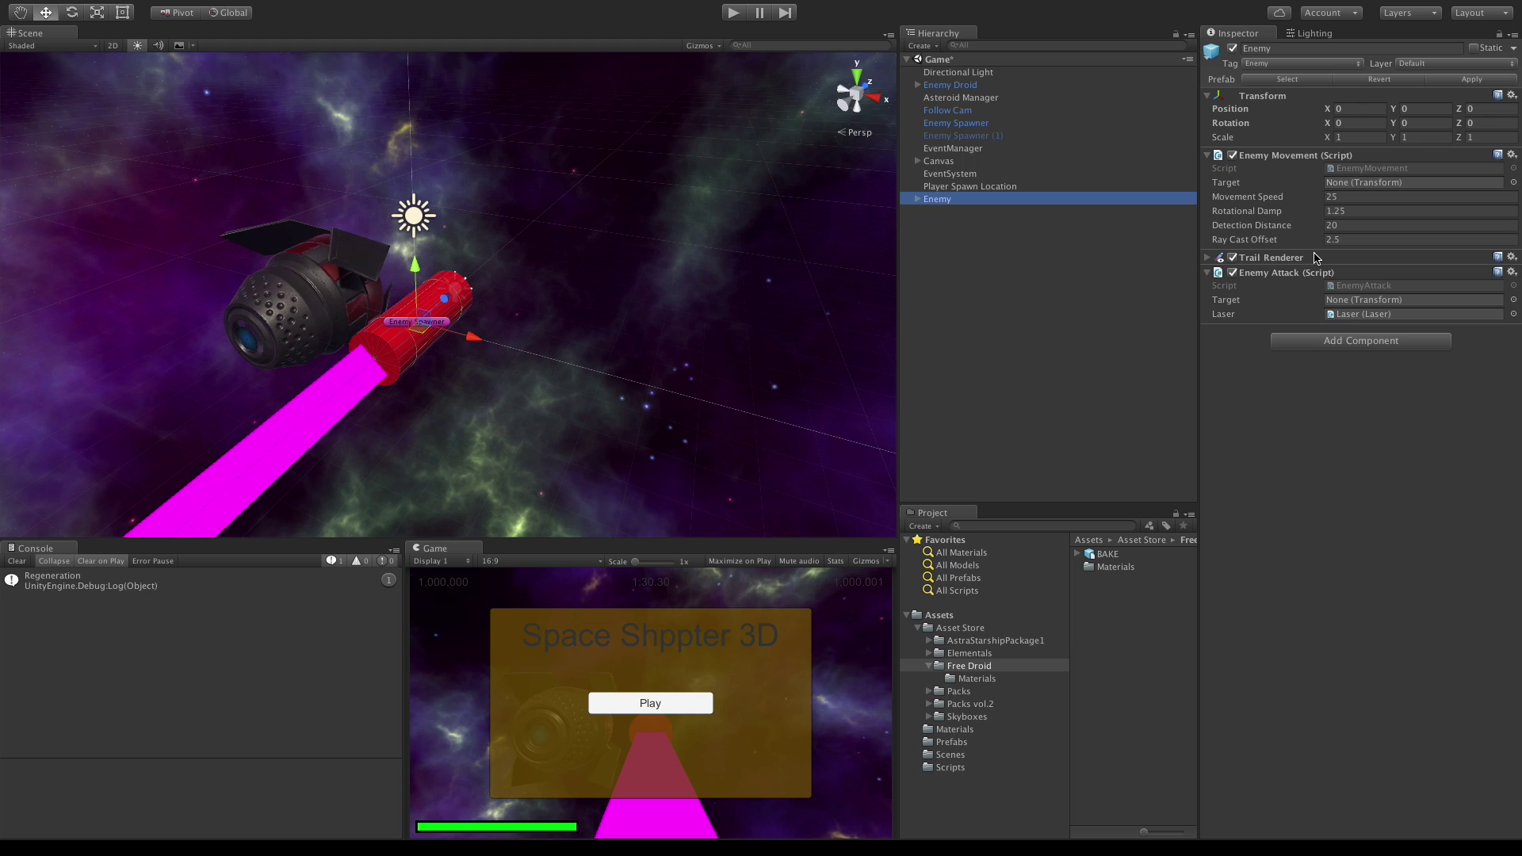
double_click(1380, 169)
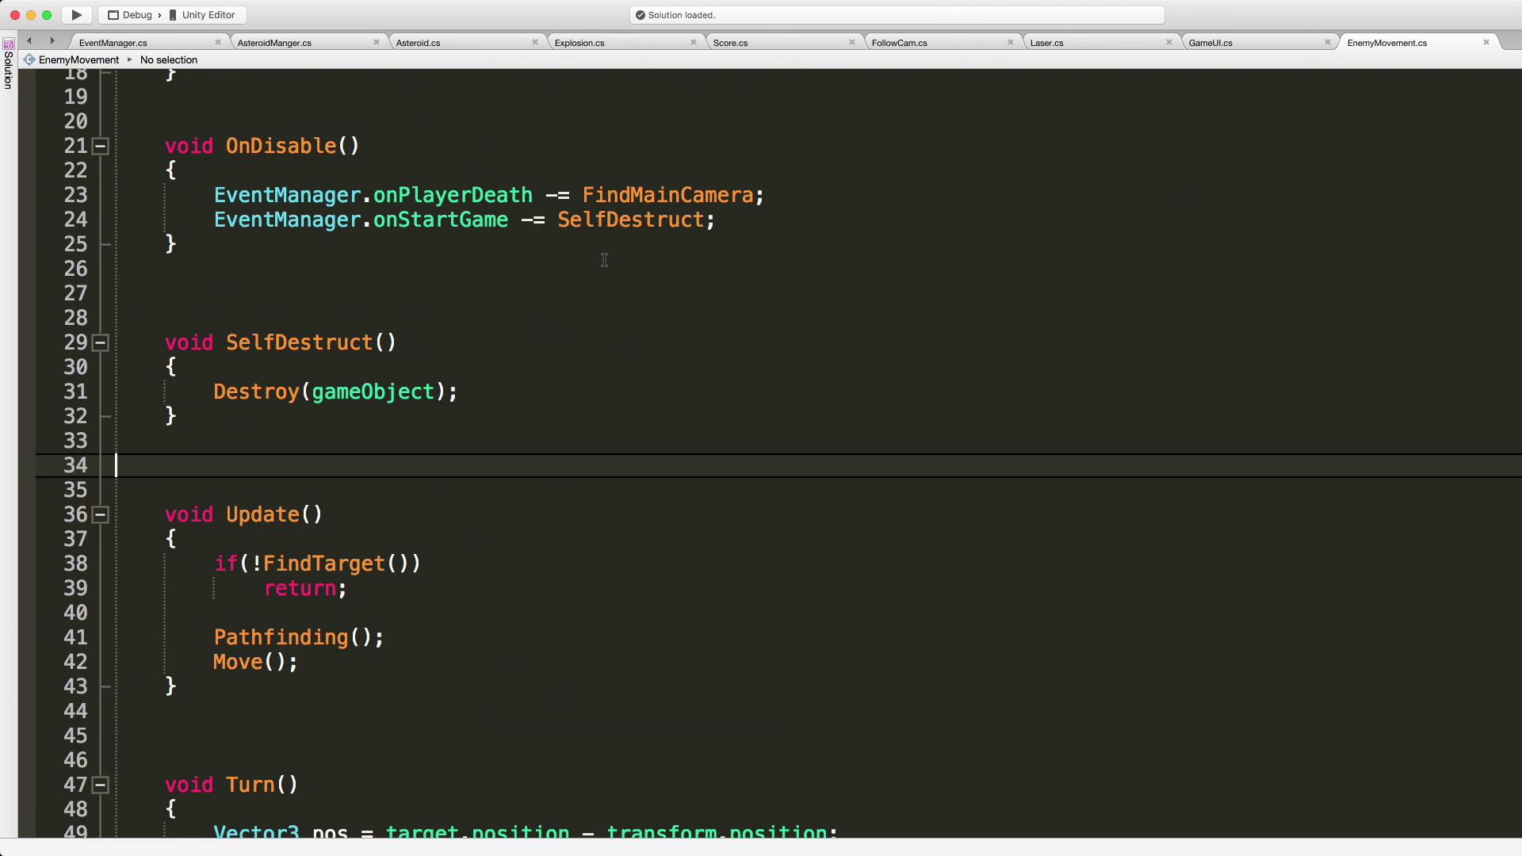
scroll(604, 259, "up", 6)
left_click(467, 117)
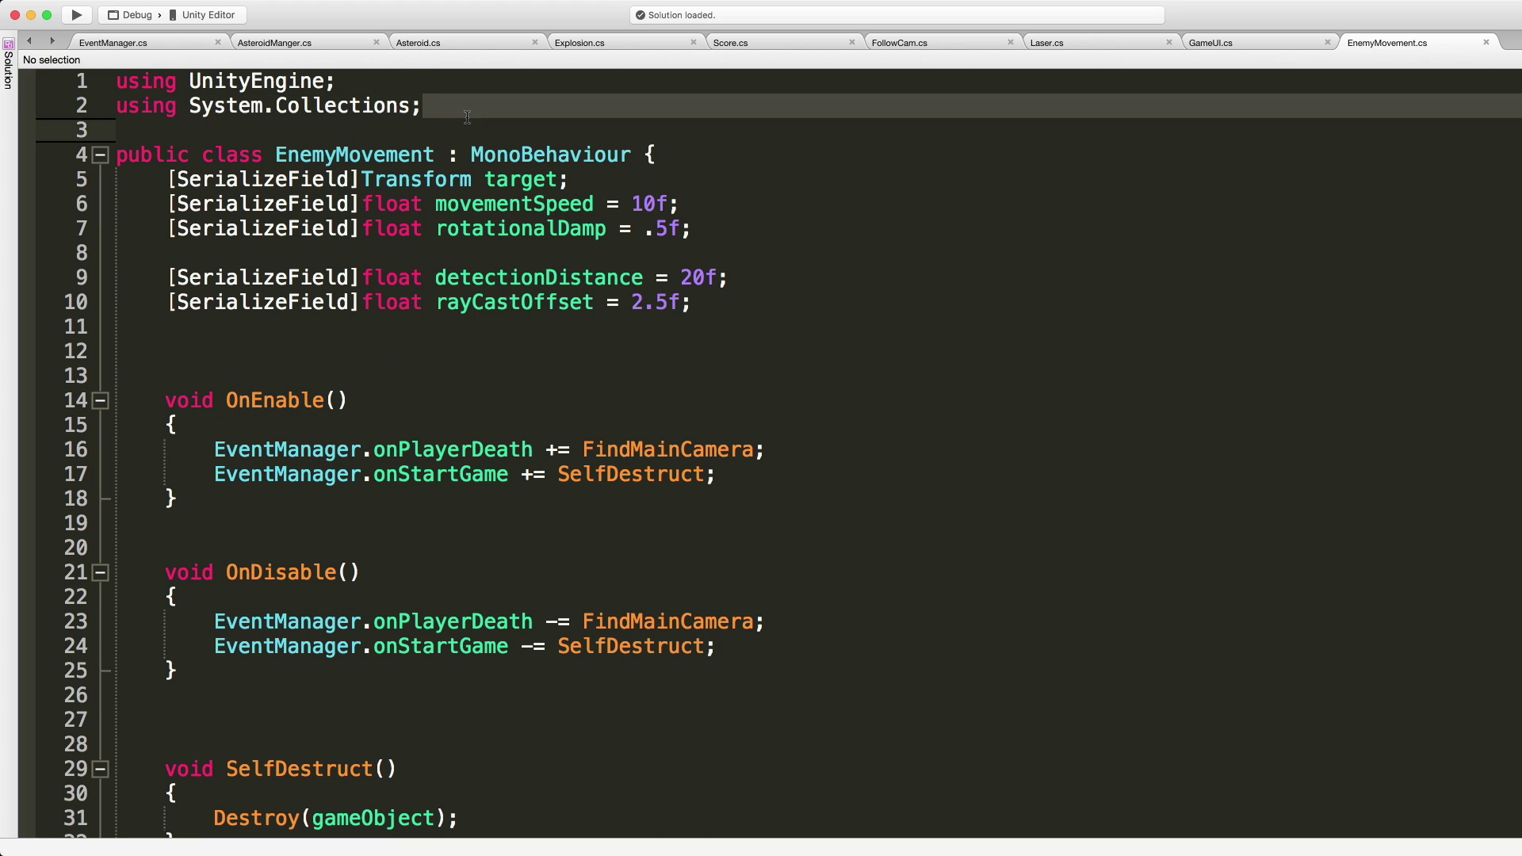
left_click(117, 154)
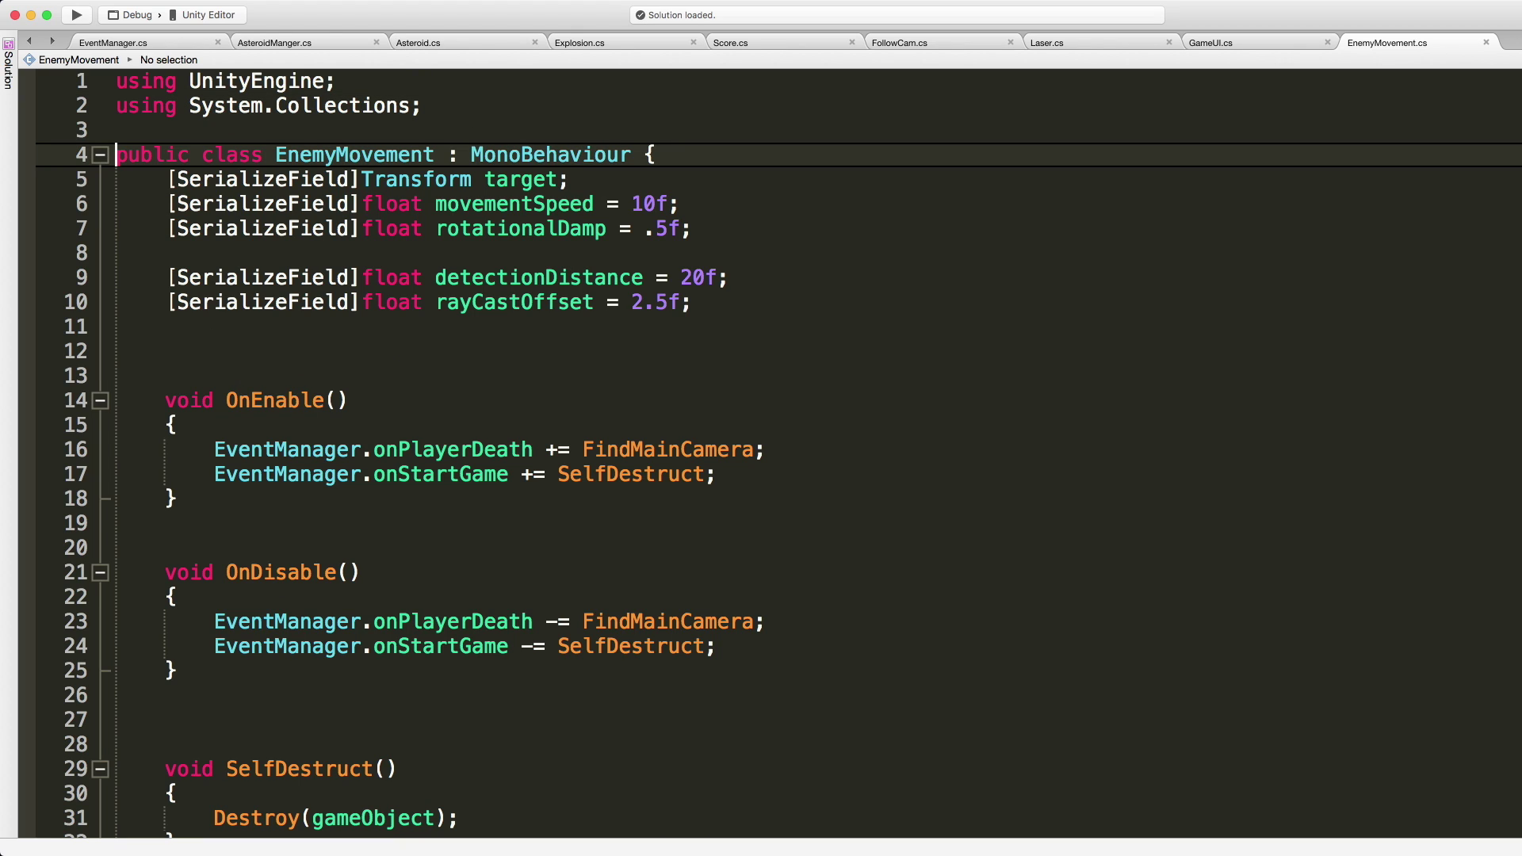
key("Return")
key("Up")
type("[DisallowMultipleComponent")
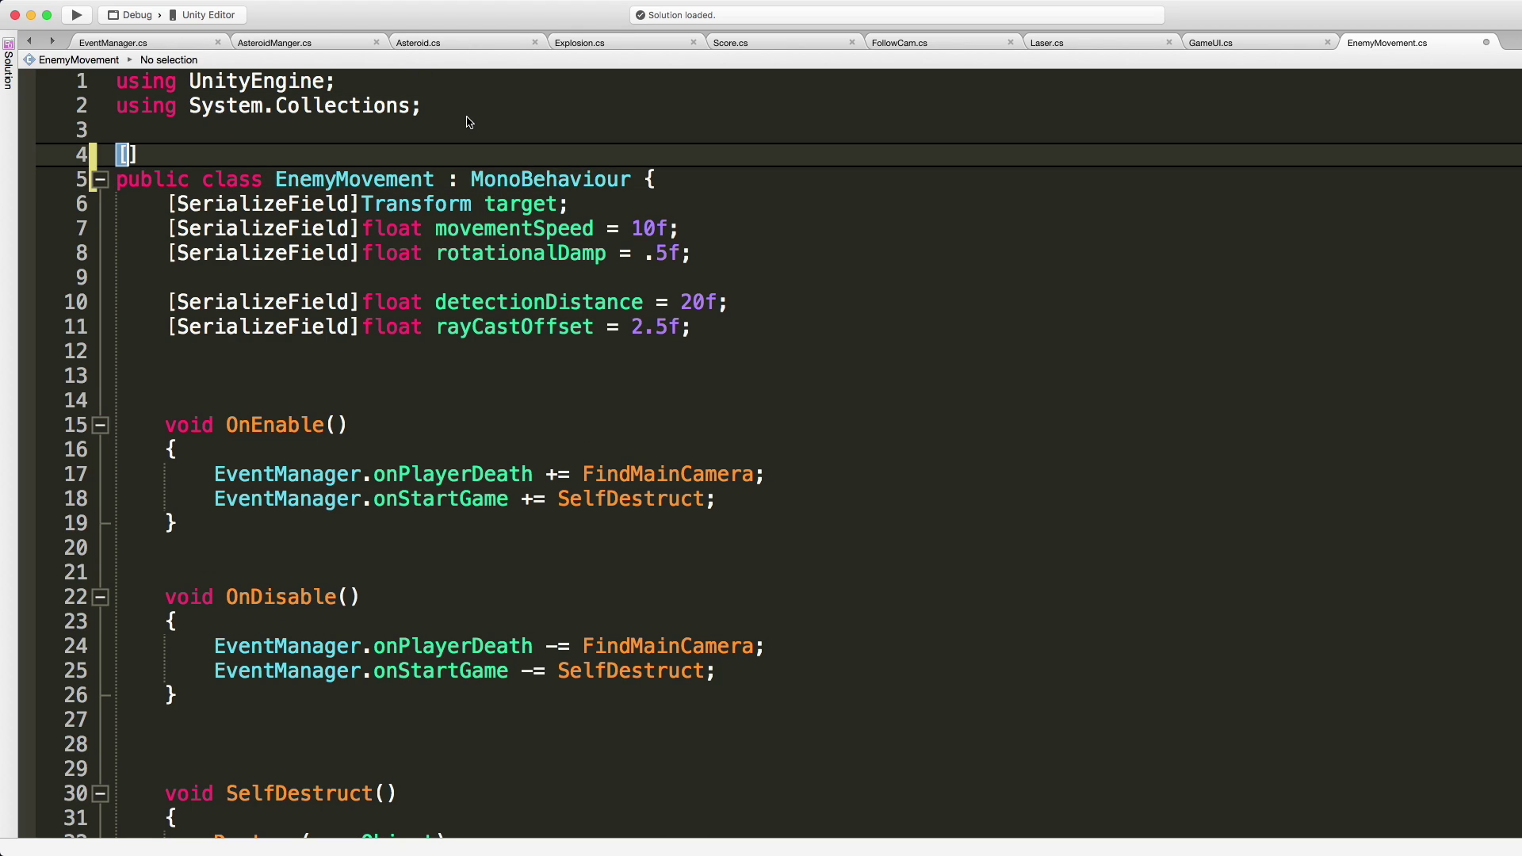
type("]")
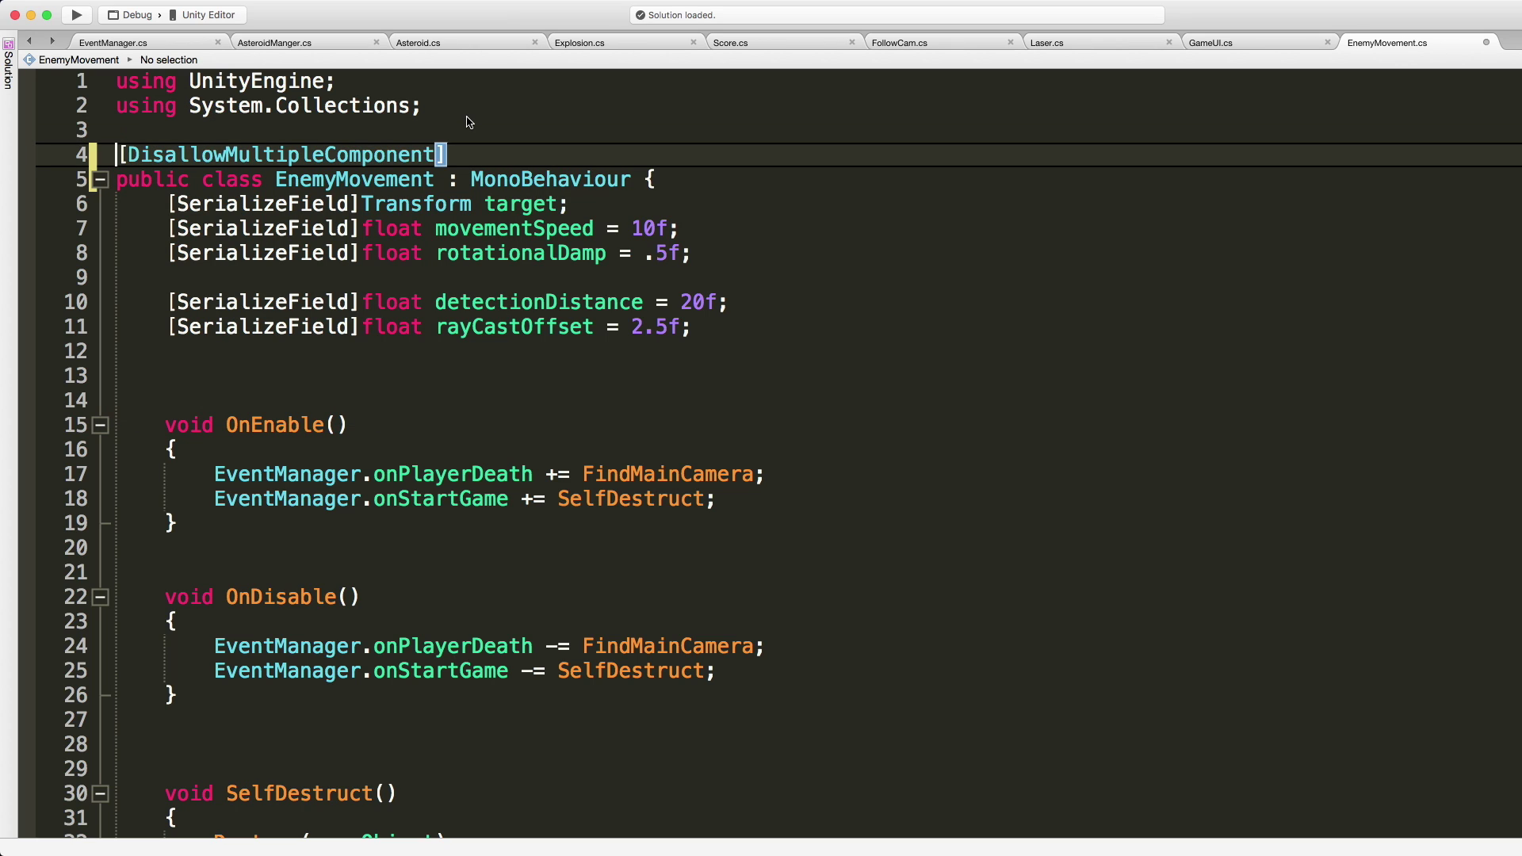
Add the attribute [RequireComponent(typeof(EnemyAttack))] on the line below [DisallowMultipleComponent].
key("Return")
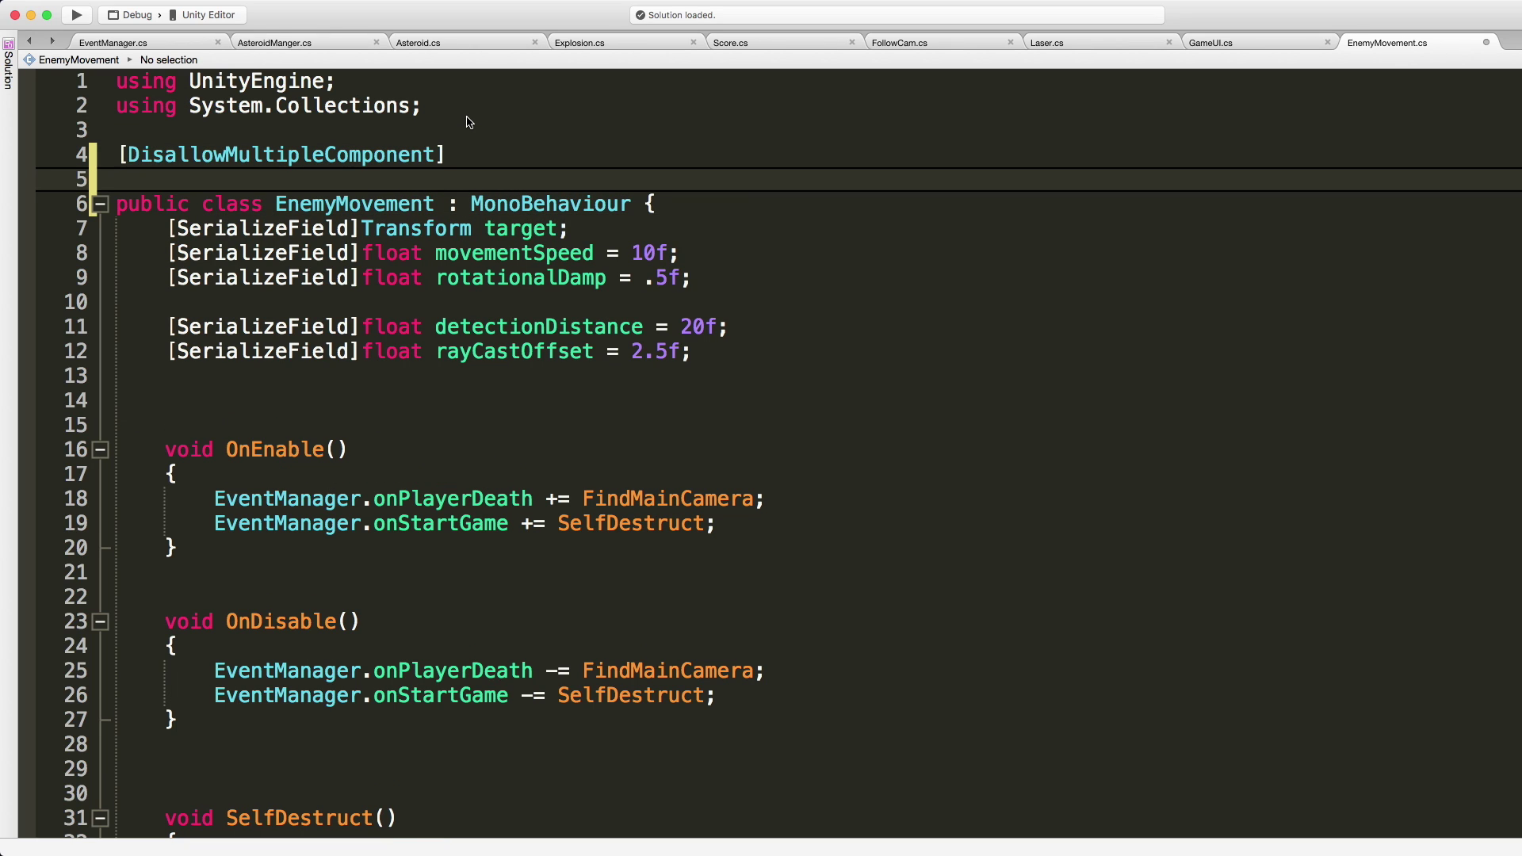
type("[Req")
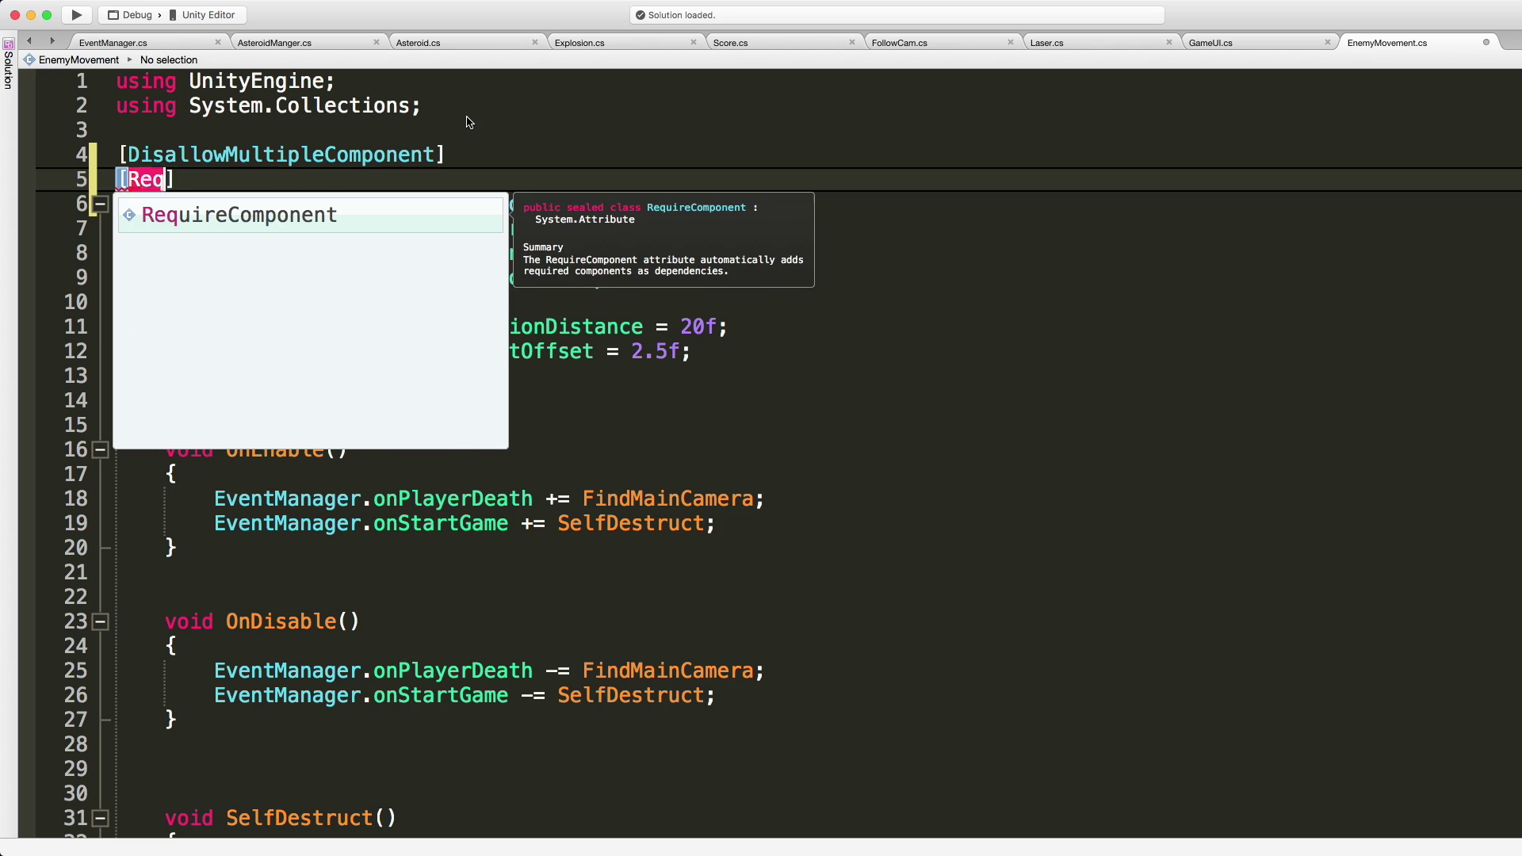
key("Return")
type("(")
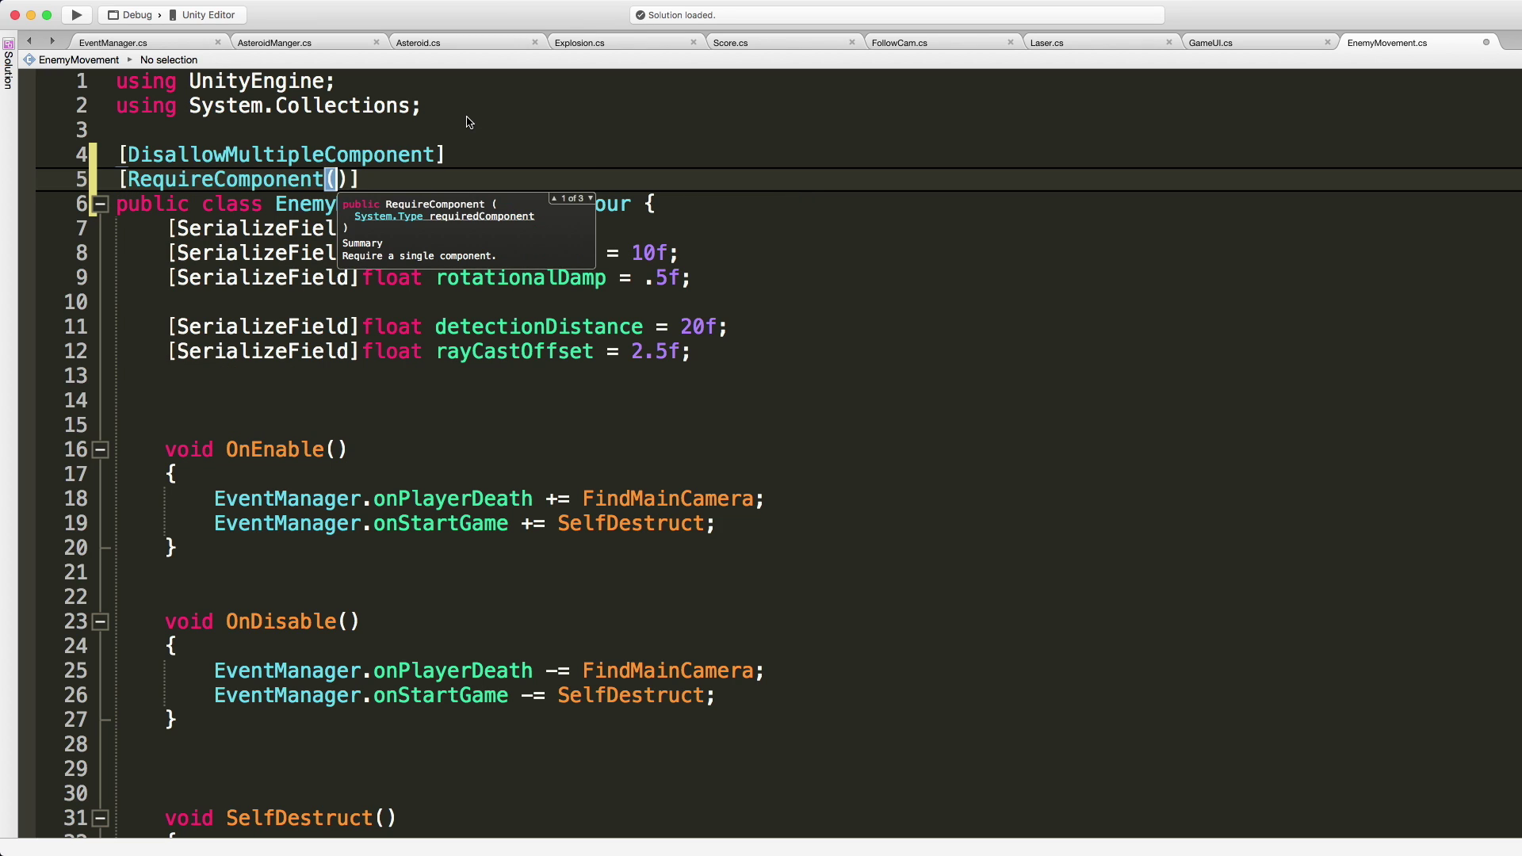
type("ty")
key("BackSpace")
key("BackSpace")
type("typeof")
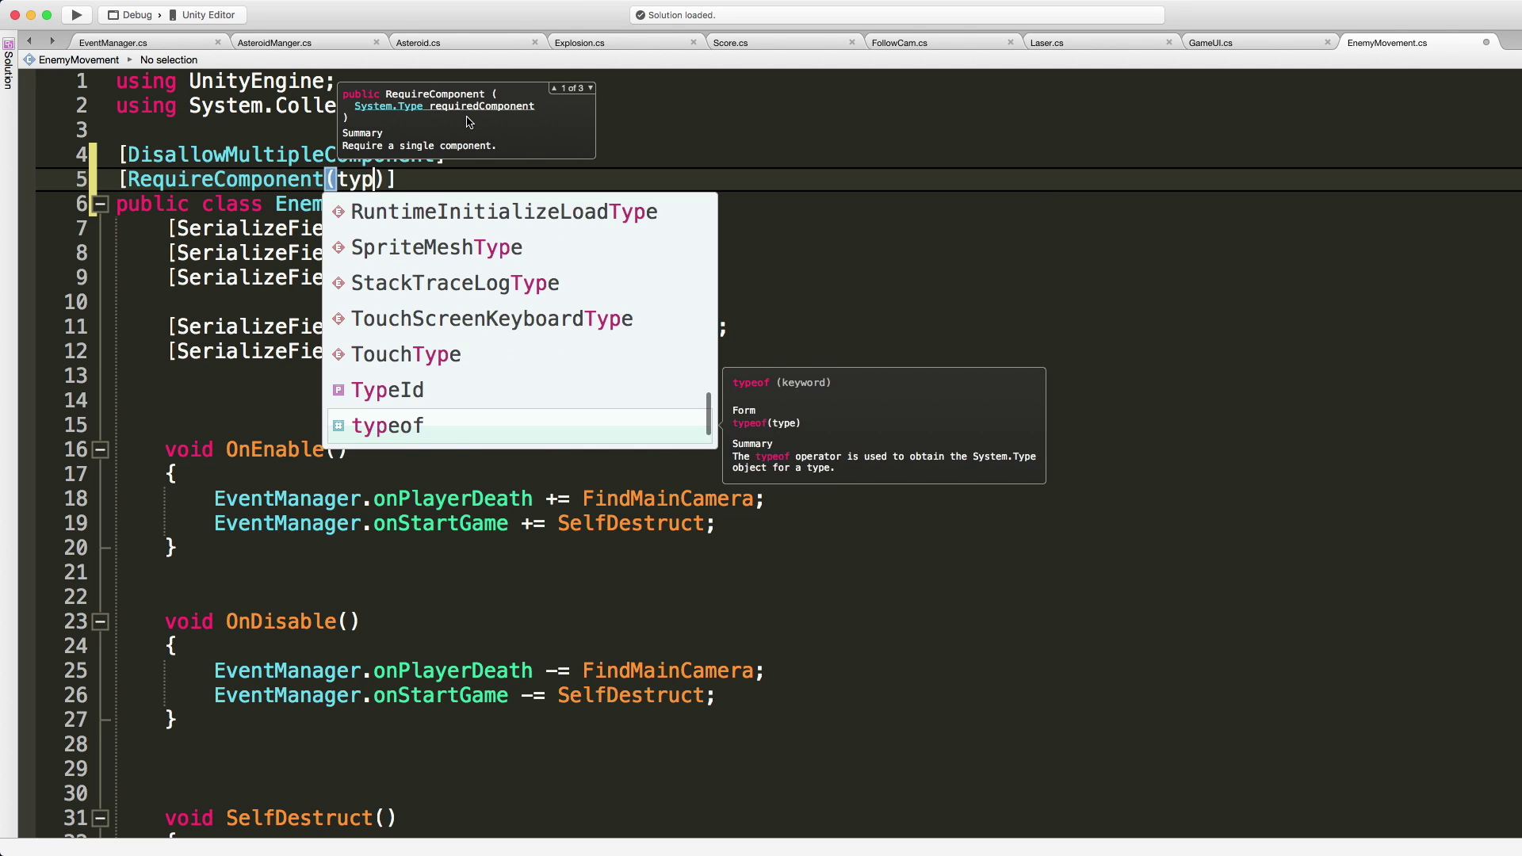
type("(En")
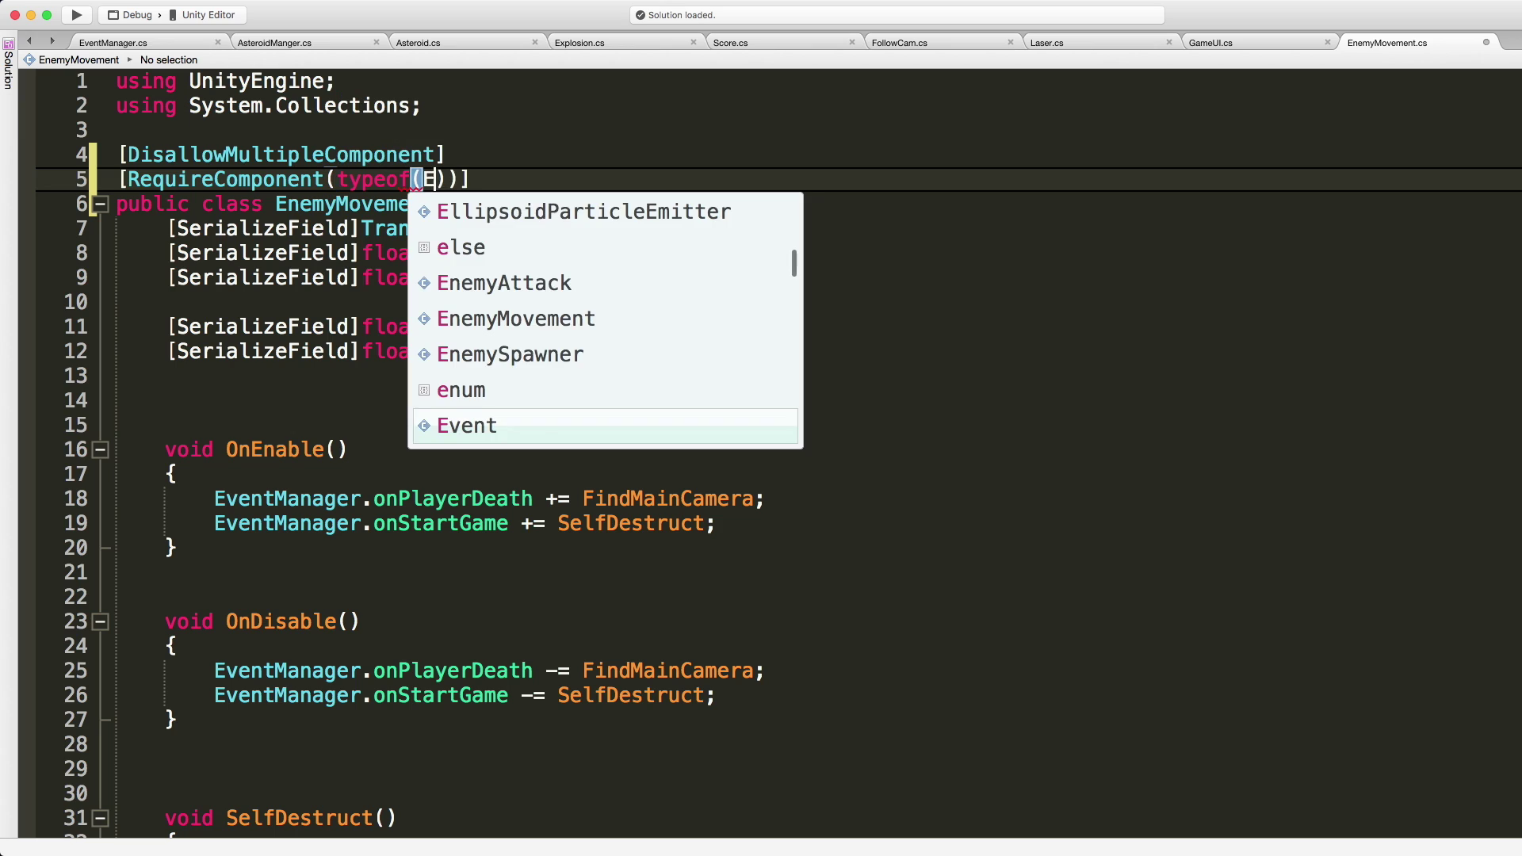
key("Return")
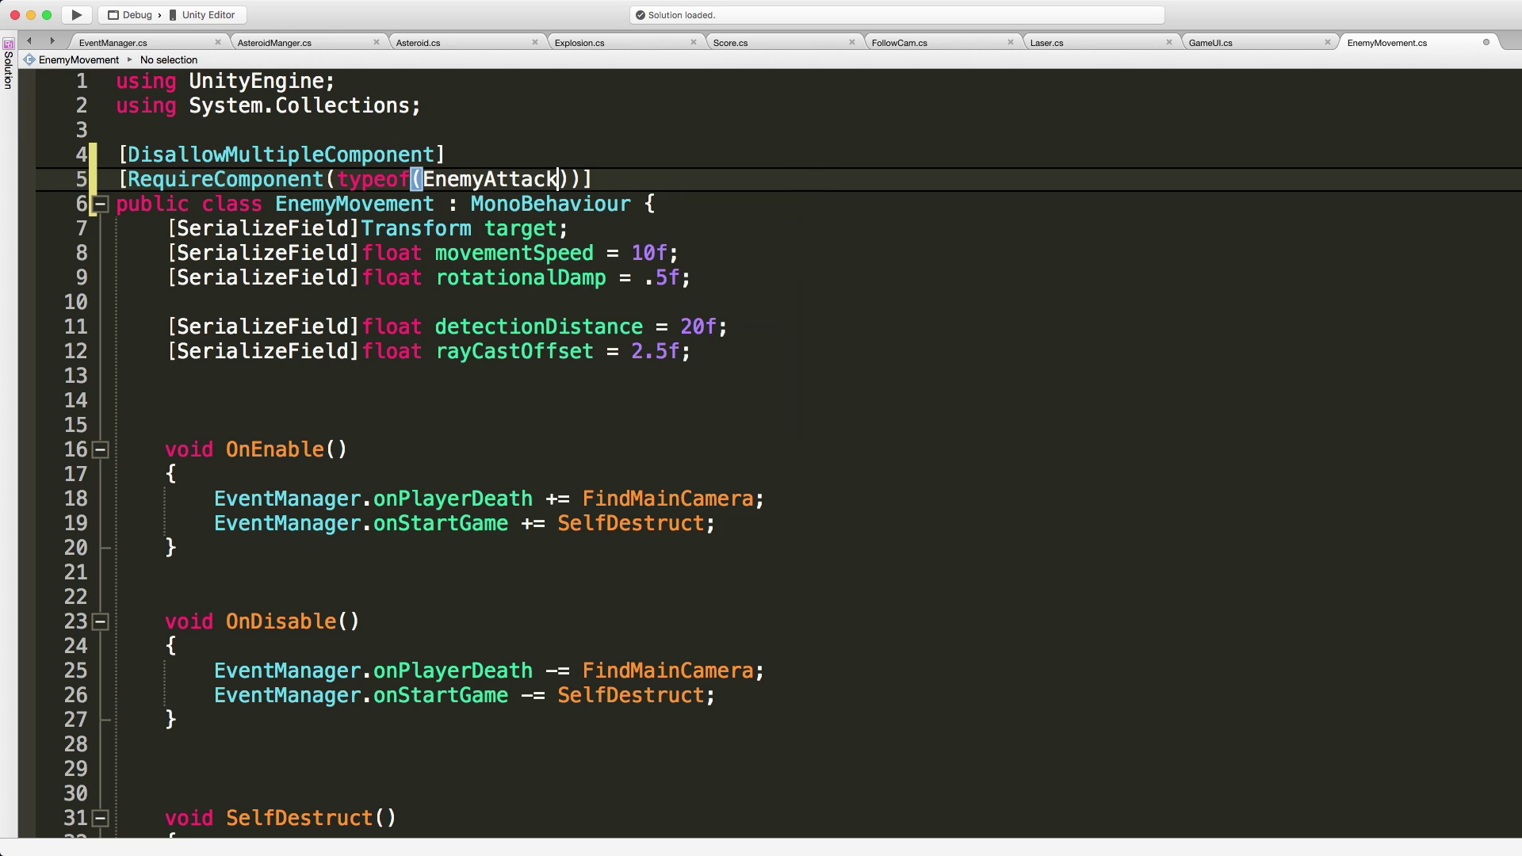
Duplicate the RequireComponent line, change the copy's type to TrailRenderer, and save the EnemyMovement script.
left_click(656, 204)
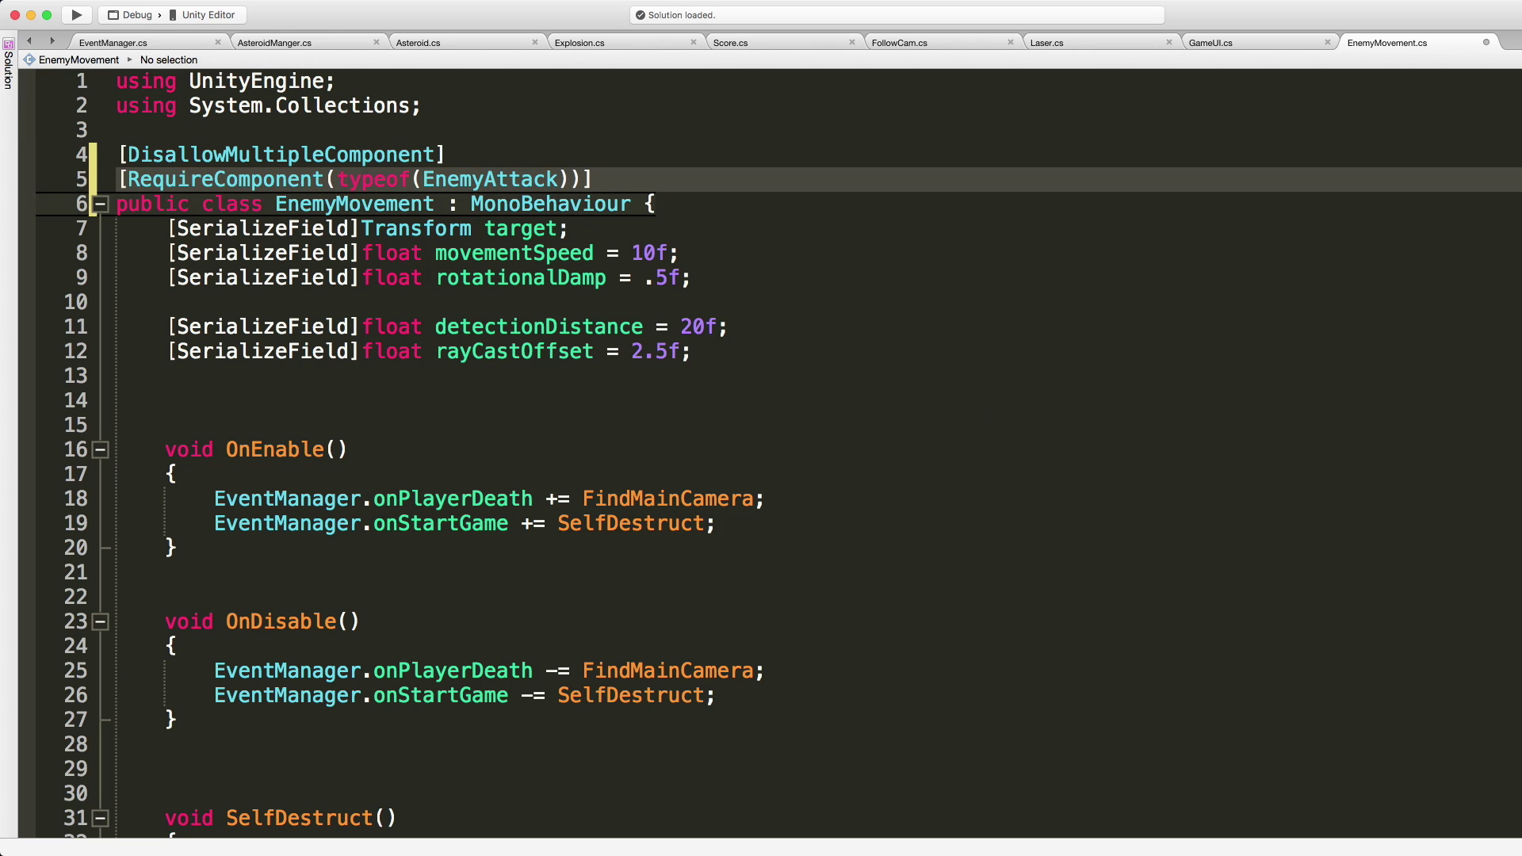
key("super+c")
key("super+v")
left_click(558, 204)
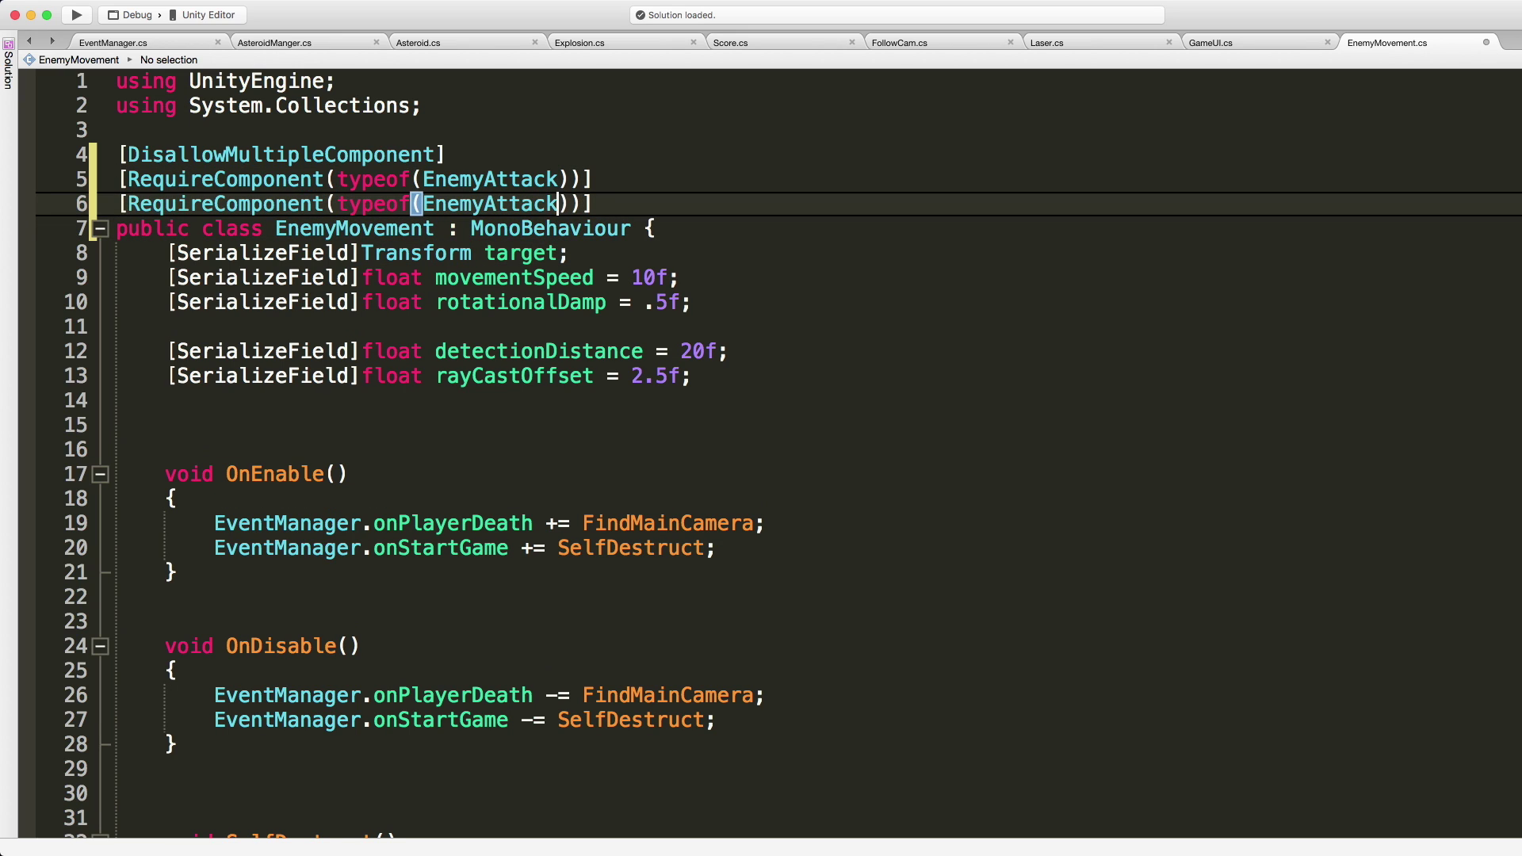
key("BackSpace")
key("BackSpace")
key("BackSpace")
key("BackSpace")
key("BackSpace")
key("BackSpace")
key("BackSpace")
key("BackSpace")
key("BackSpace")
key("BackSpace")
key("BackSpace")
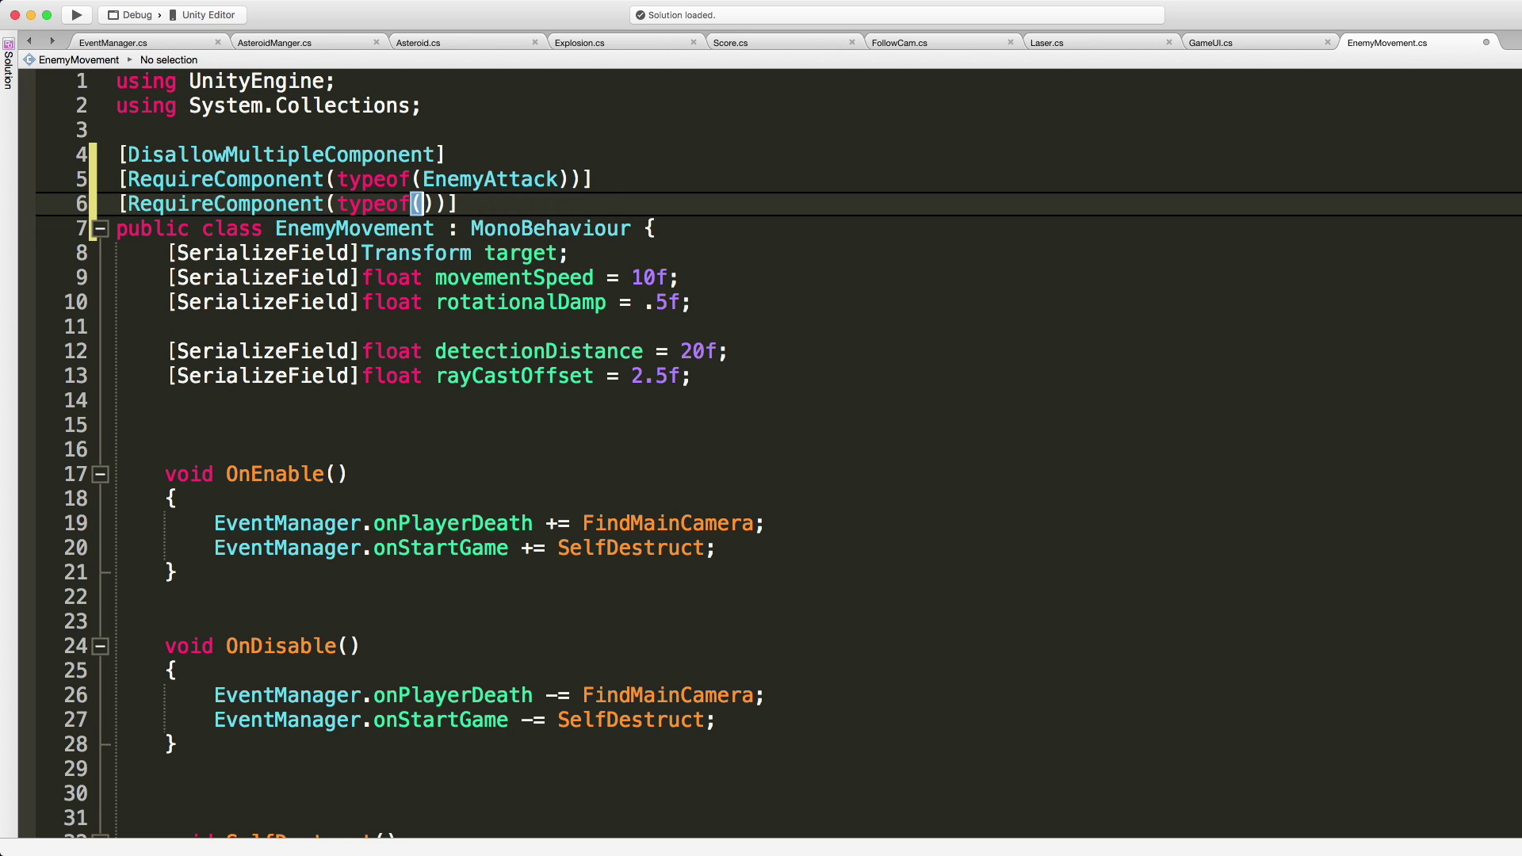
type("TrailRenderer")
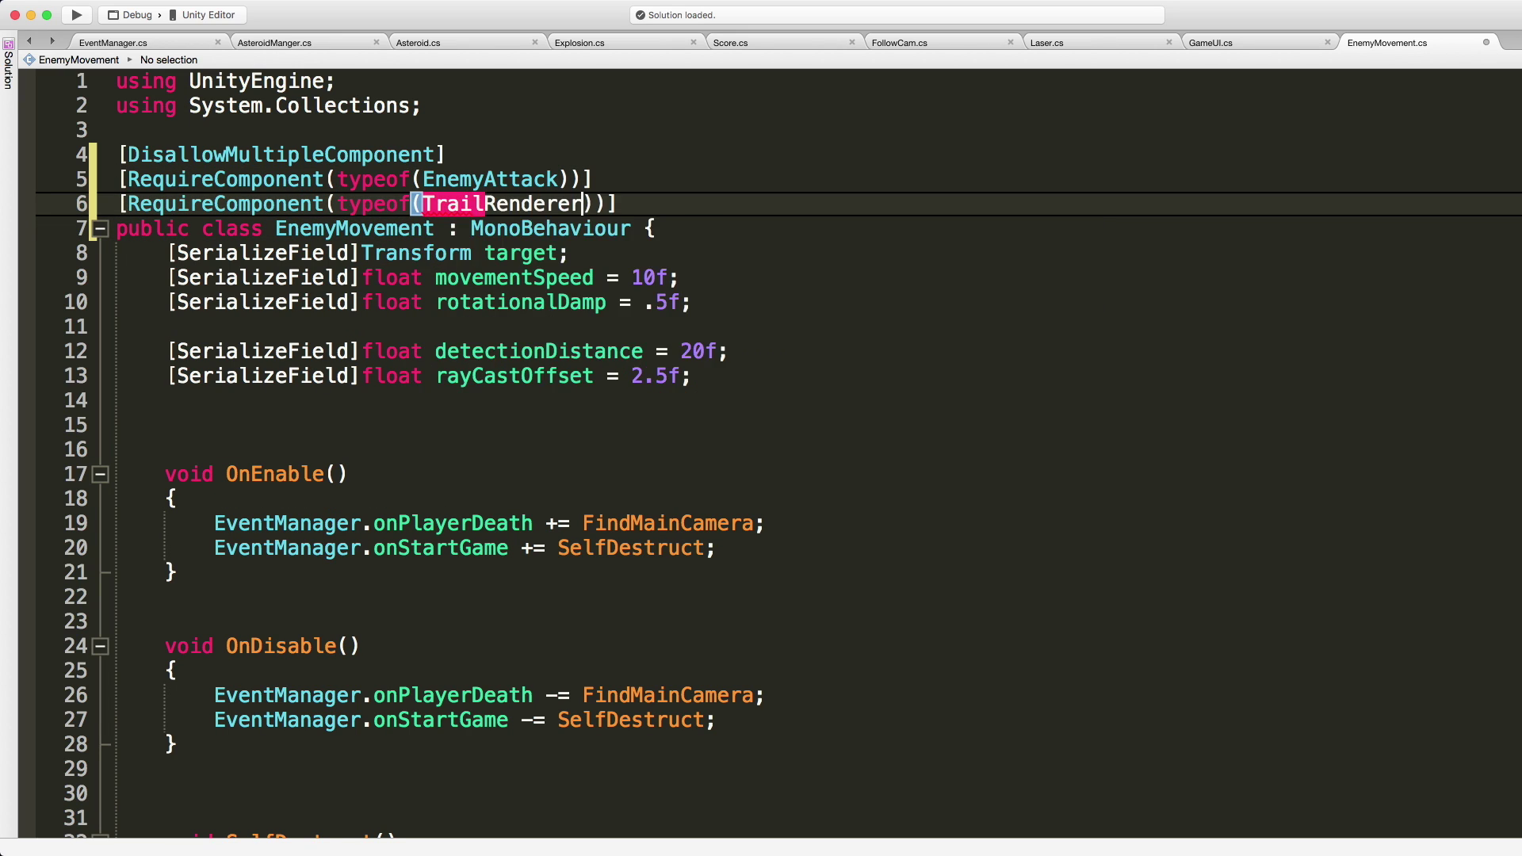
key("super+s")
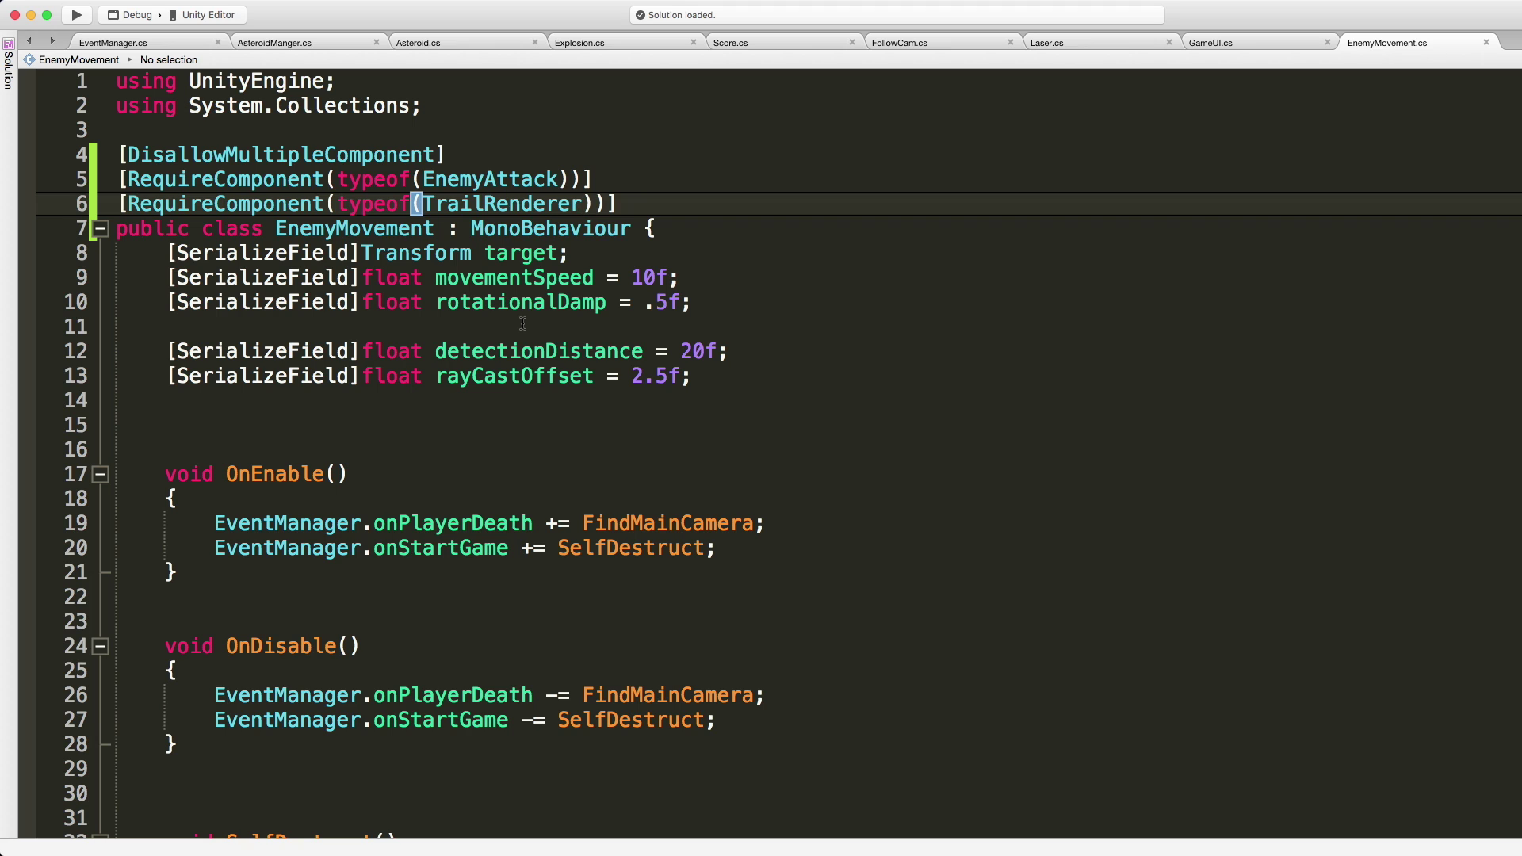
Switch to Unity and try to add a second EnemyMovement script to the Enemy object.
key("super+Tab")
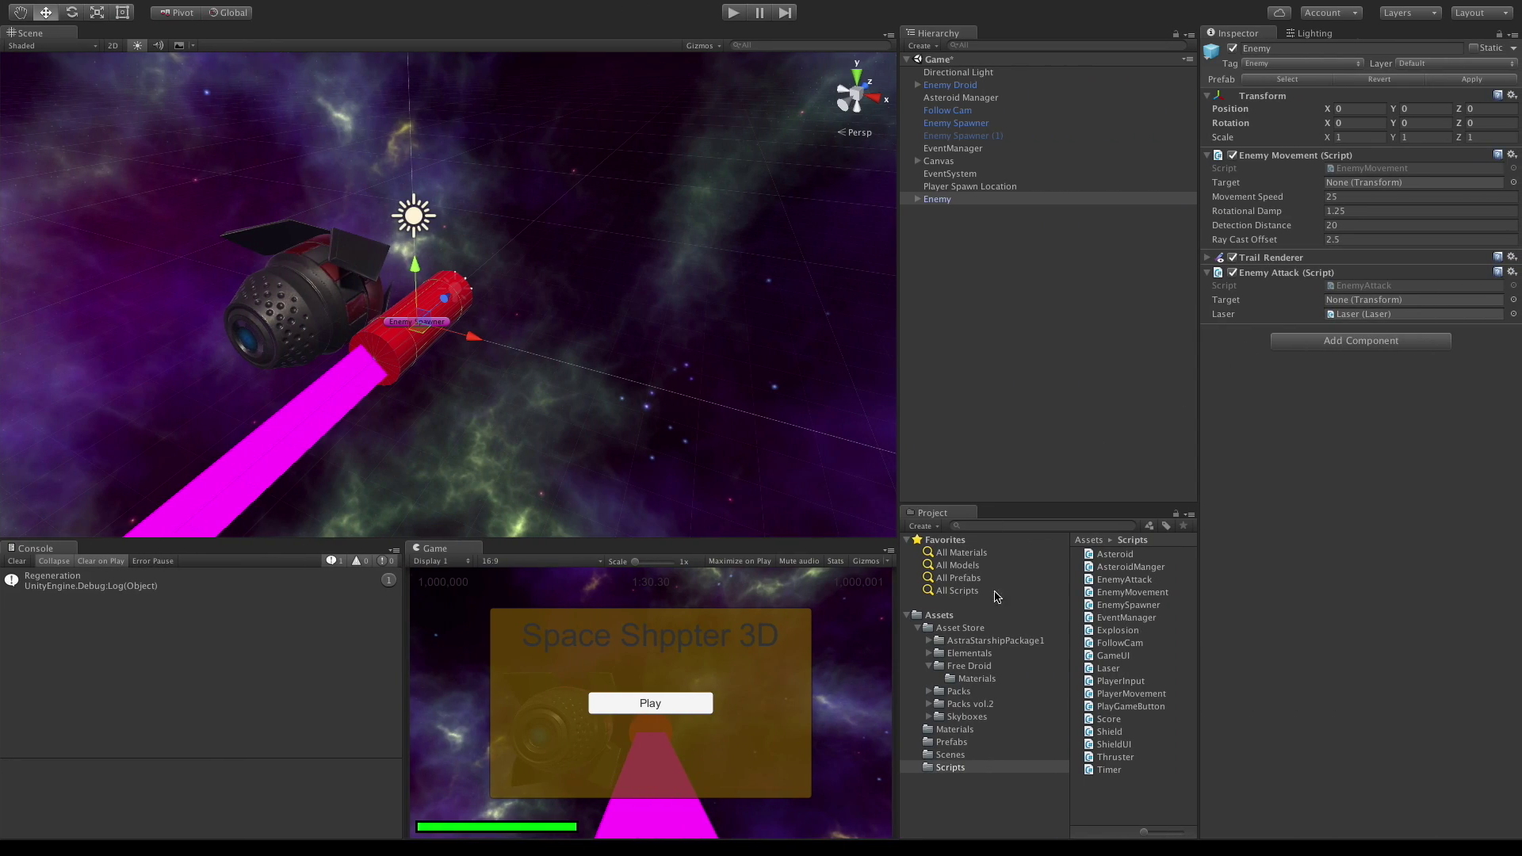
left_click_drag(1132, 592, 1232, 557)
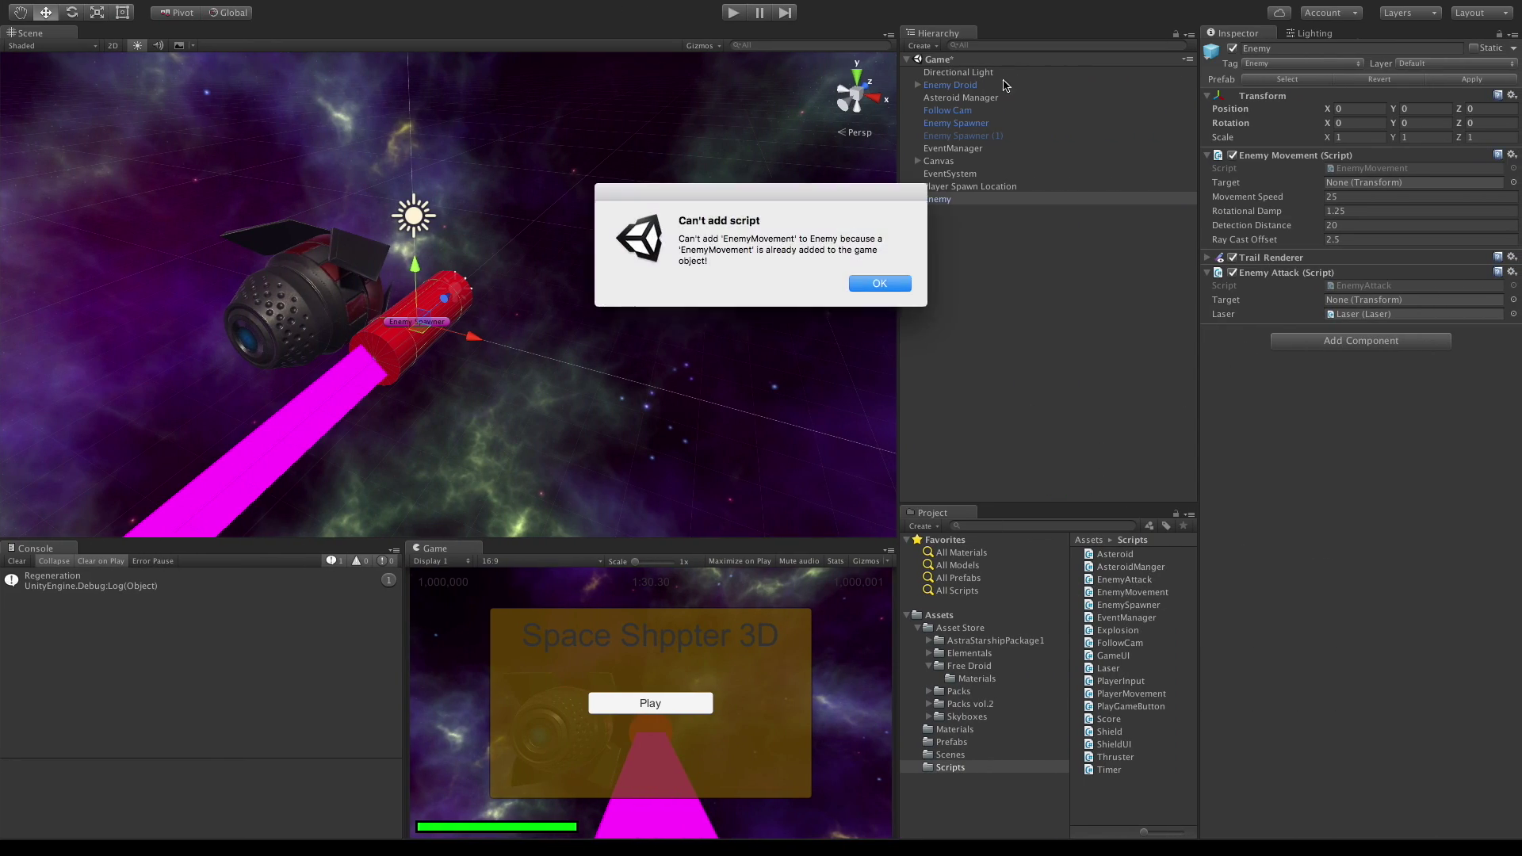
left_click(880, 282)
Add the EnemyMovement script to the Enemy Droid and expand its Trail Renderer component.
left_click(977, 86)
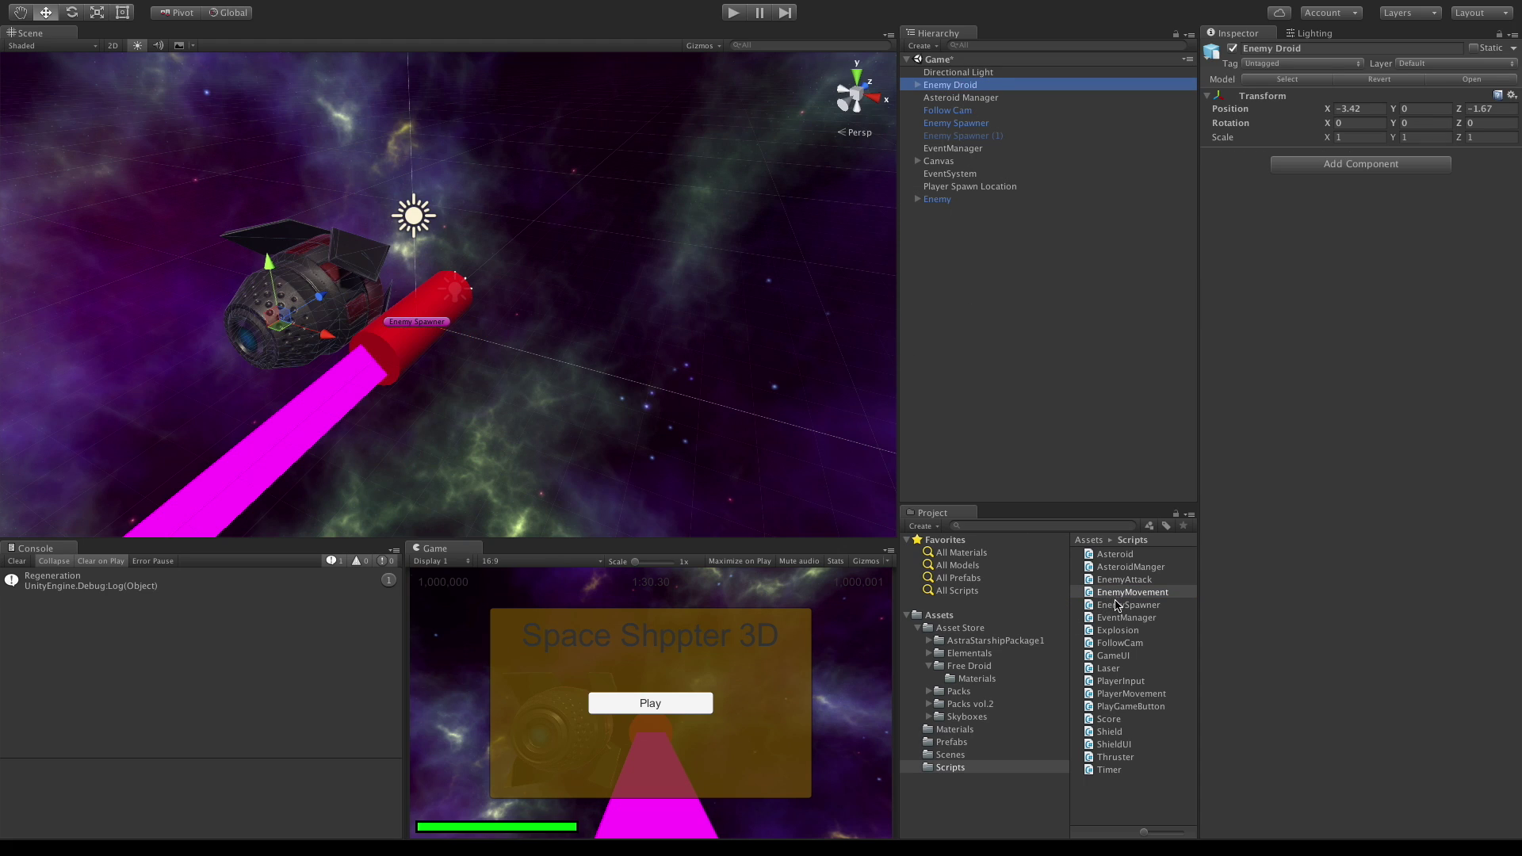
left_click_drag(1145, 595, 1316, 504)
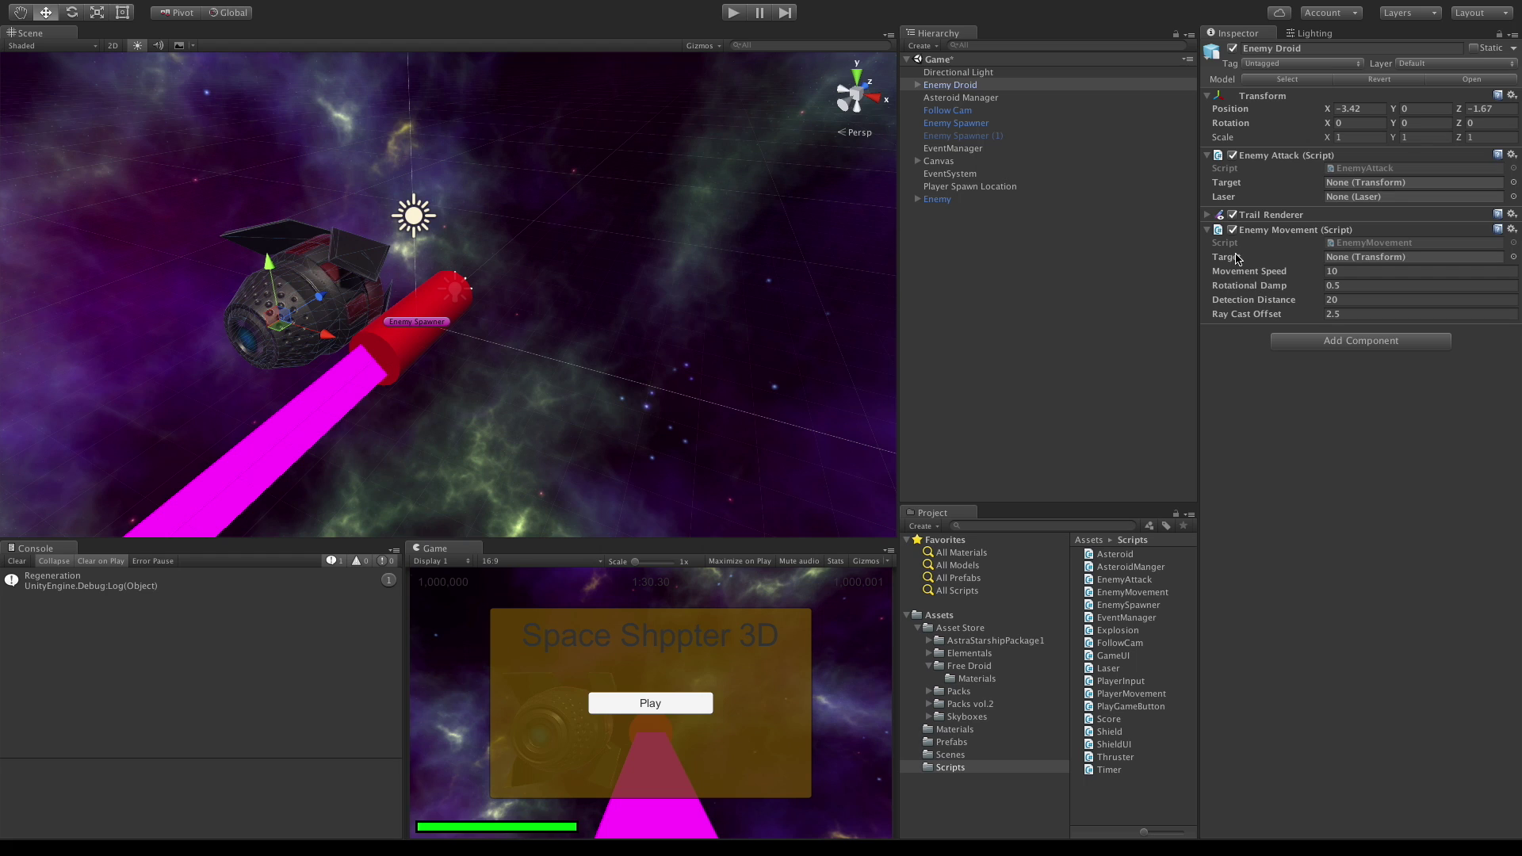
left_click(1206, 216)
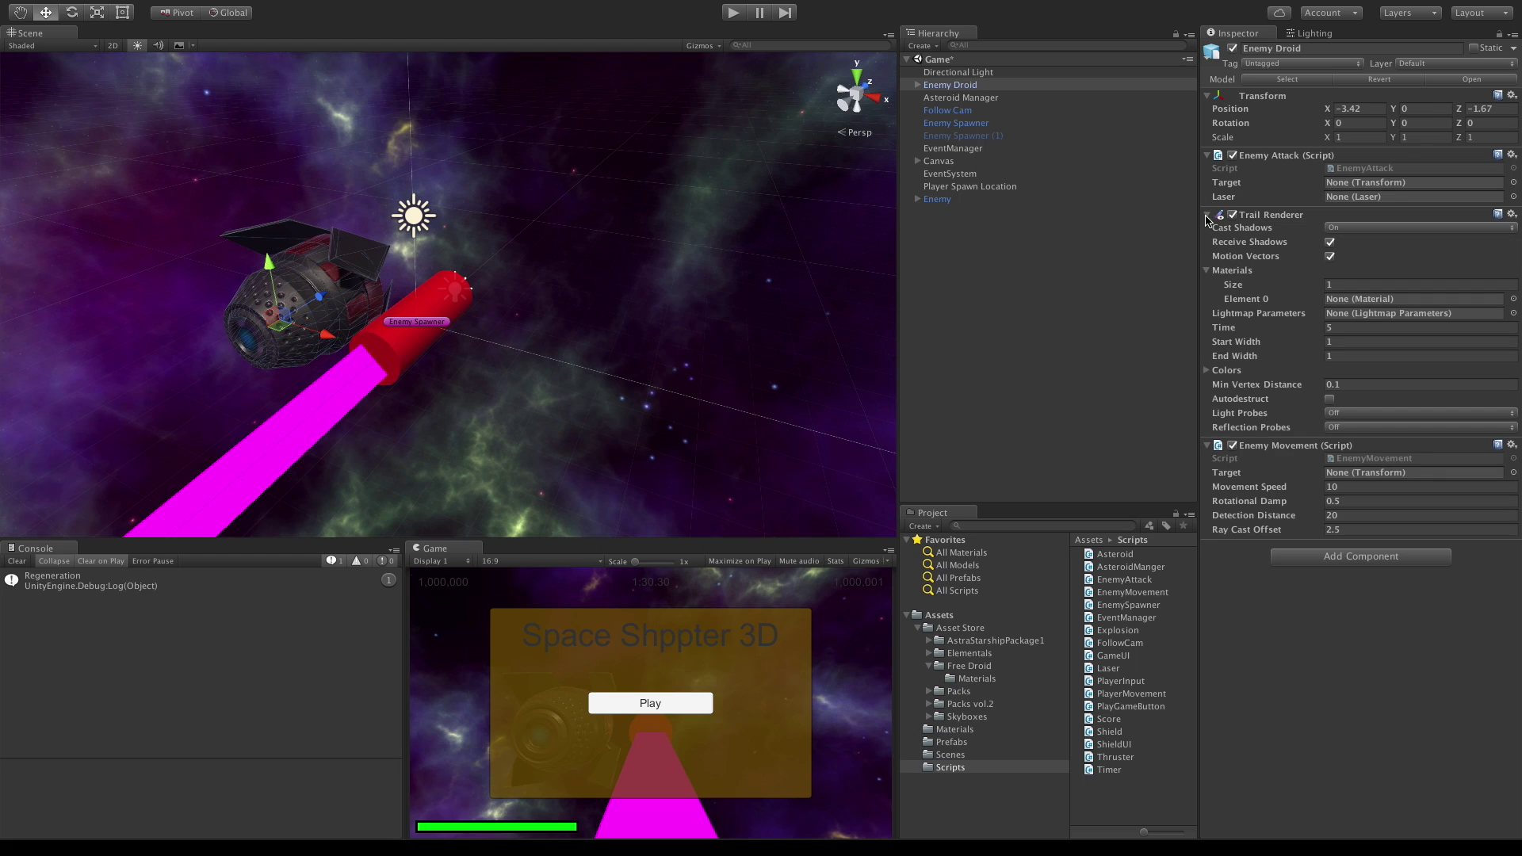
Move the Laser child from the Enemy object to the Enemy Droid, accepting the break of the prefab instance.
left_click(939, 199)
left_click(918, 200)
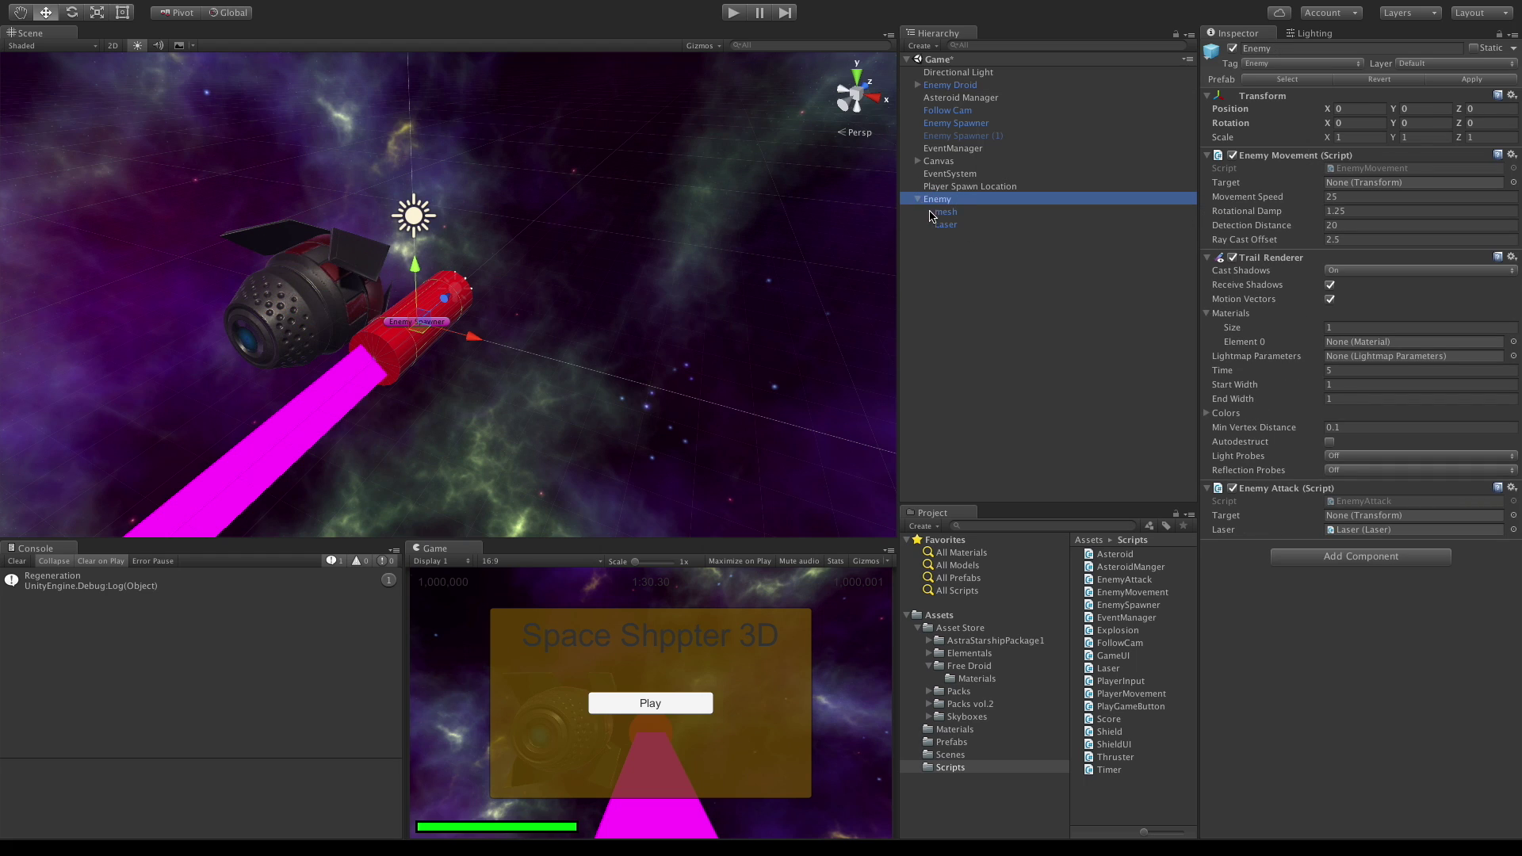
left_click(954, 212)
left_click(947, 225)
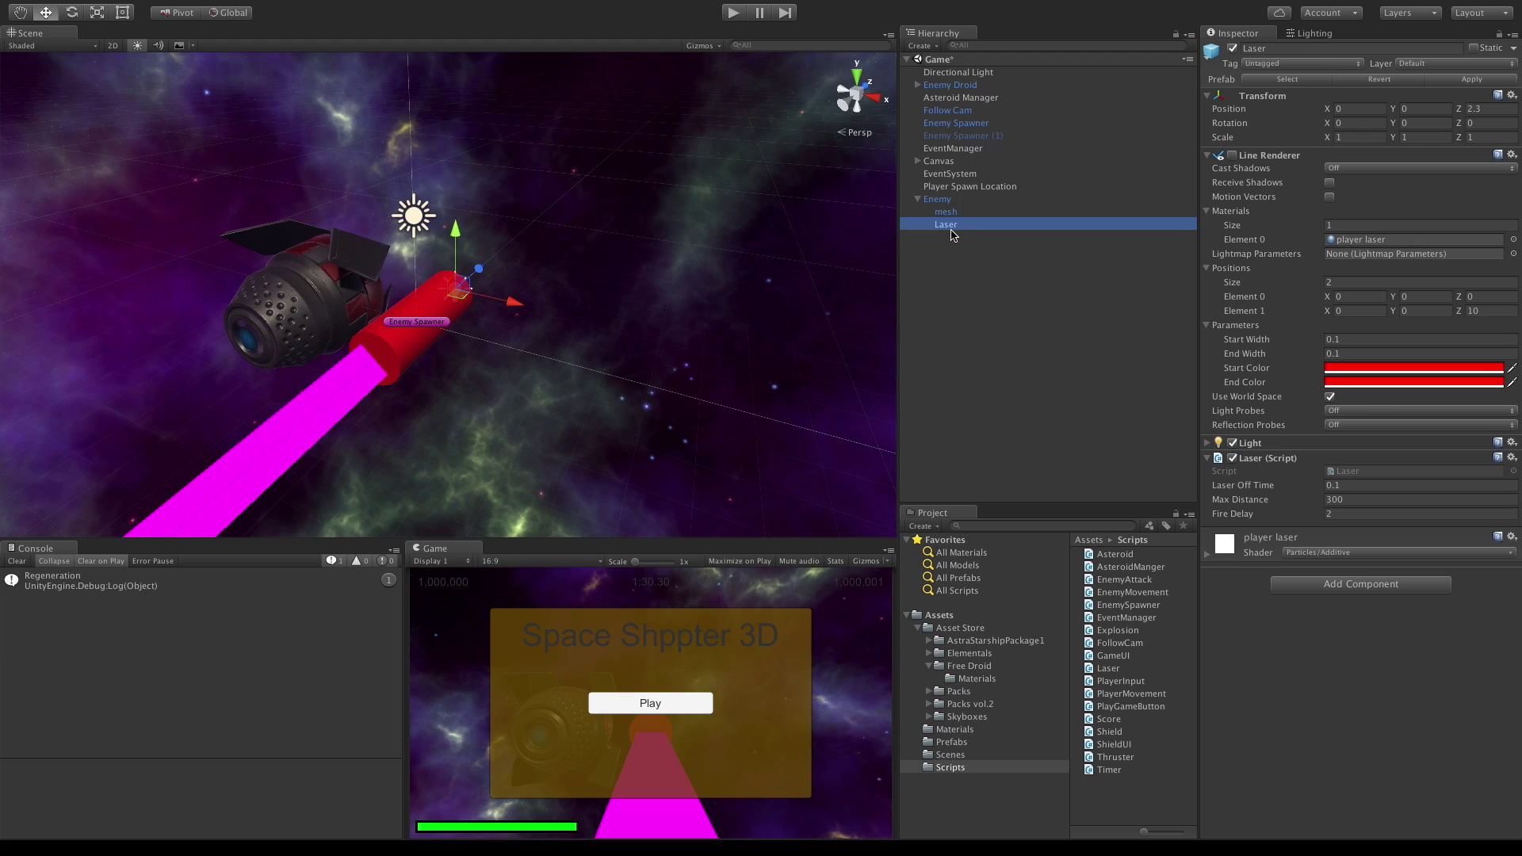
left_click_drag(951, 228, 970, 88)
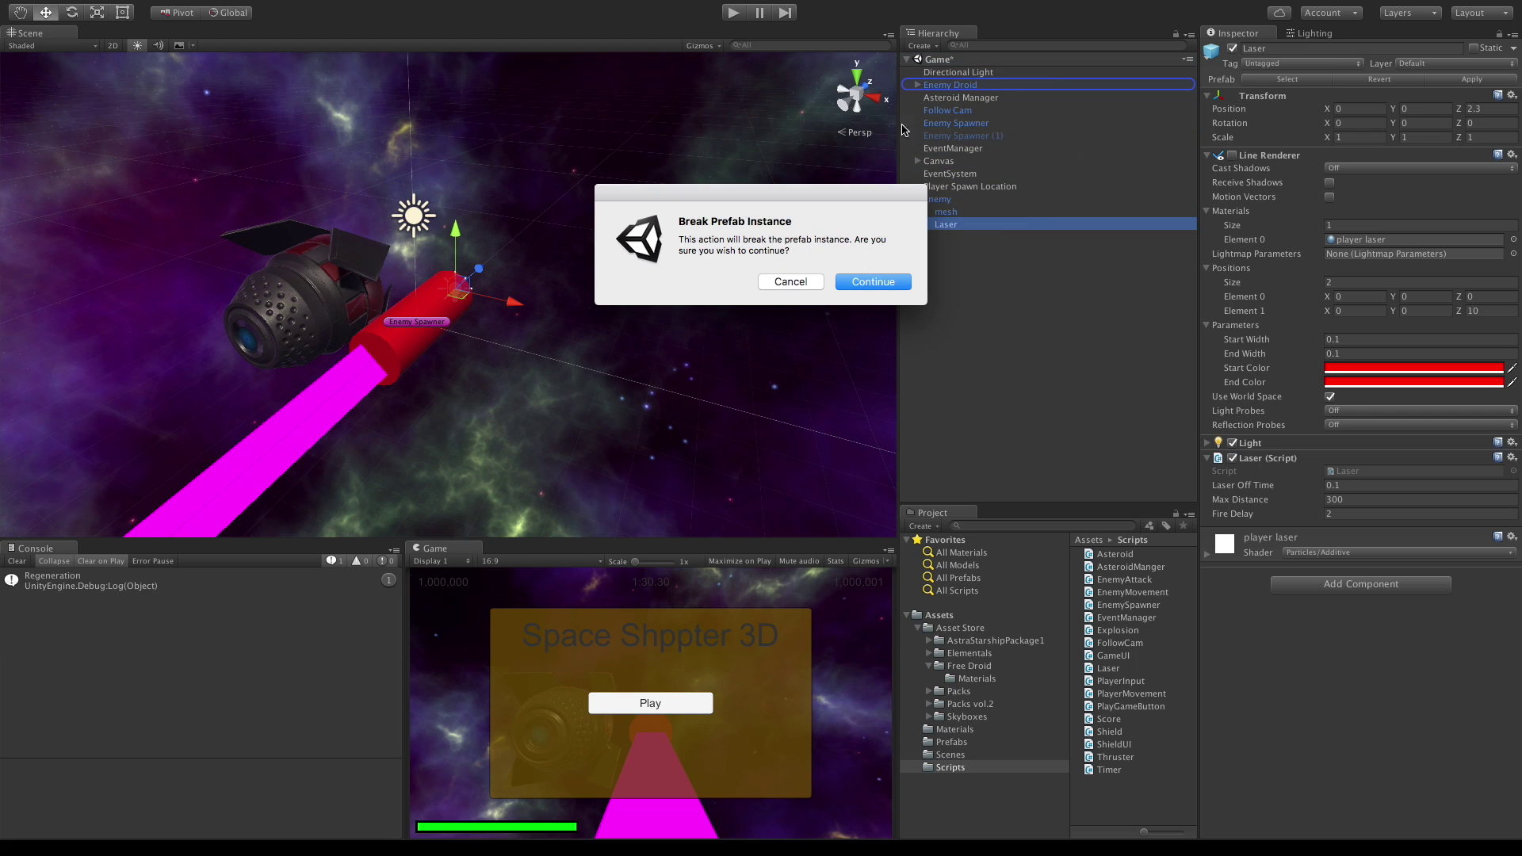
left_click(881, 282)
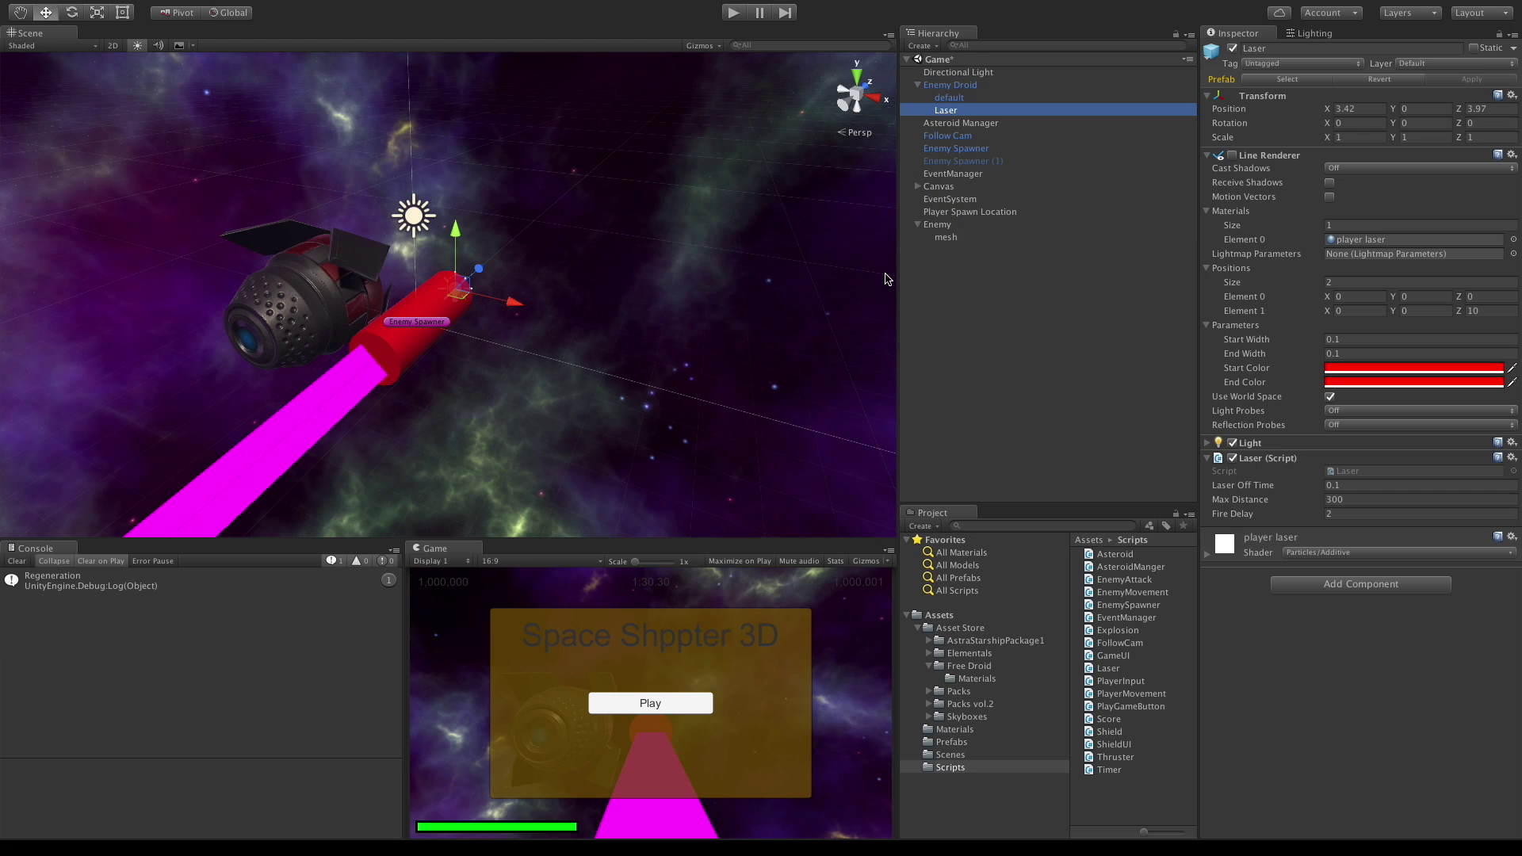
Copy the Enemy's Trail Renderer component and paste its values onto the Enemy Droid's Trail Renderer.
left_click(944, 236)
left_click(943, 227)
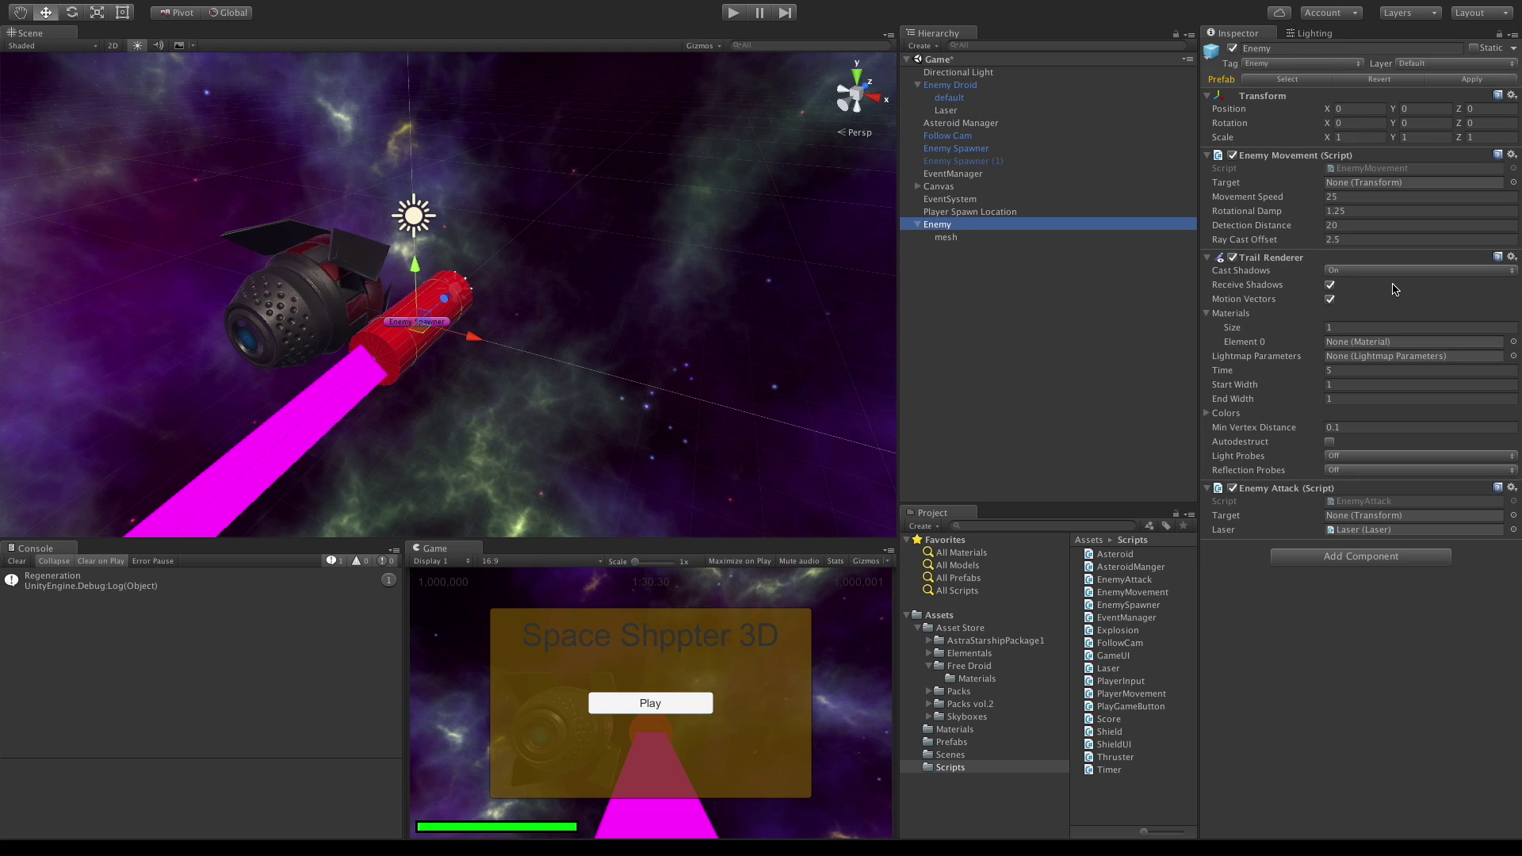
left_click(1511, 259)
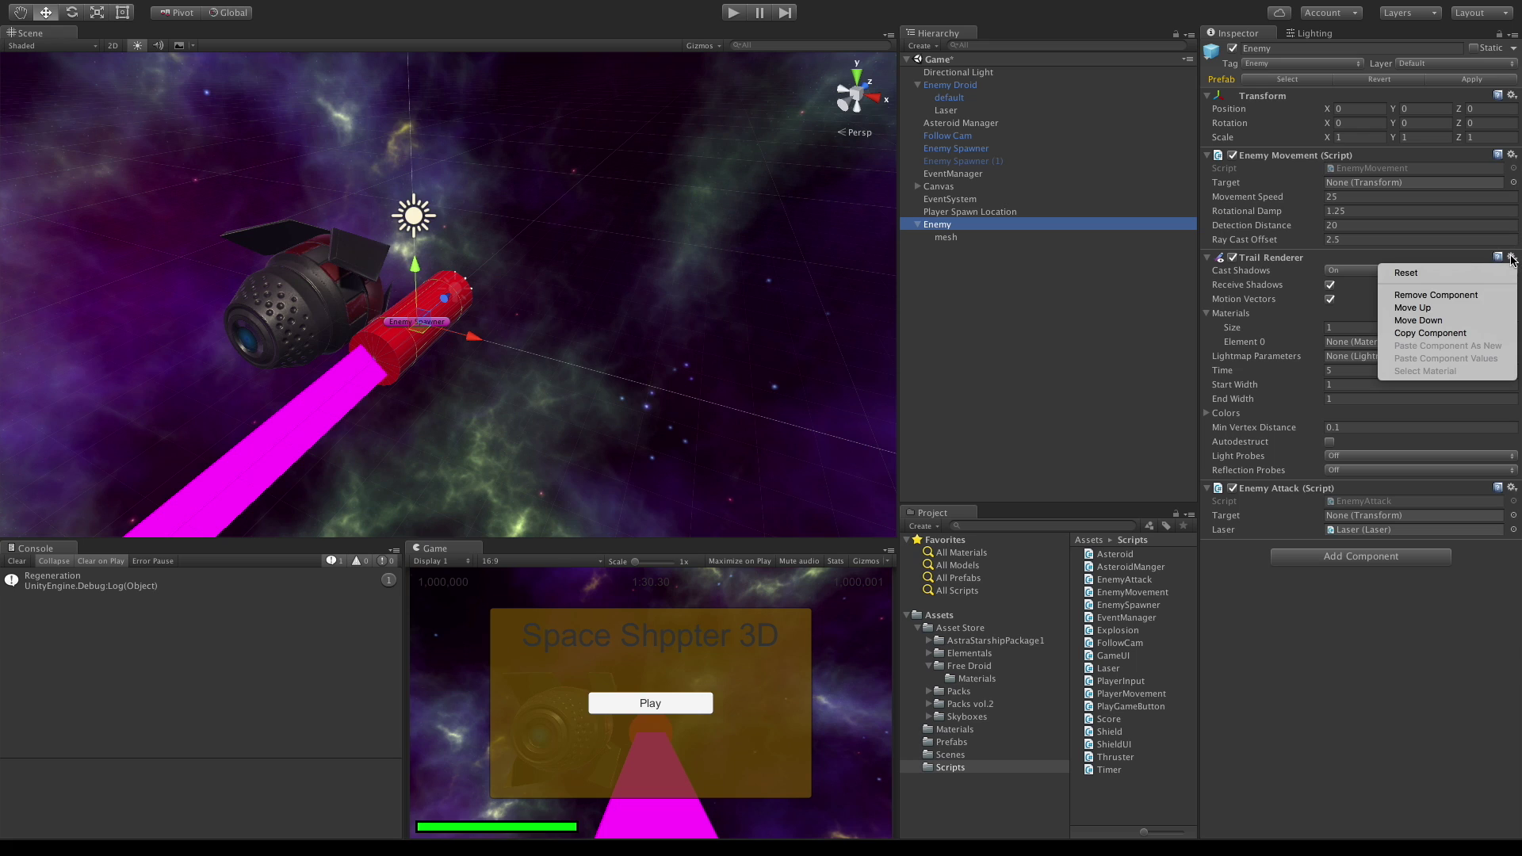
left_click(1487, 330)
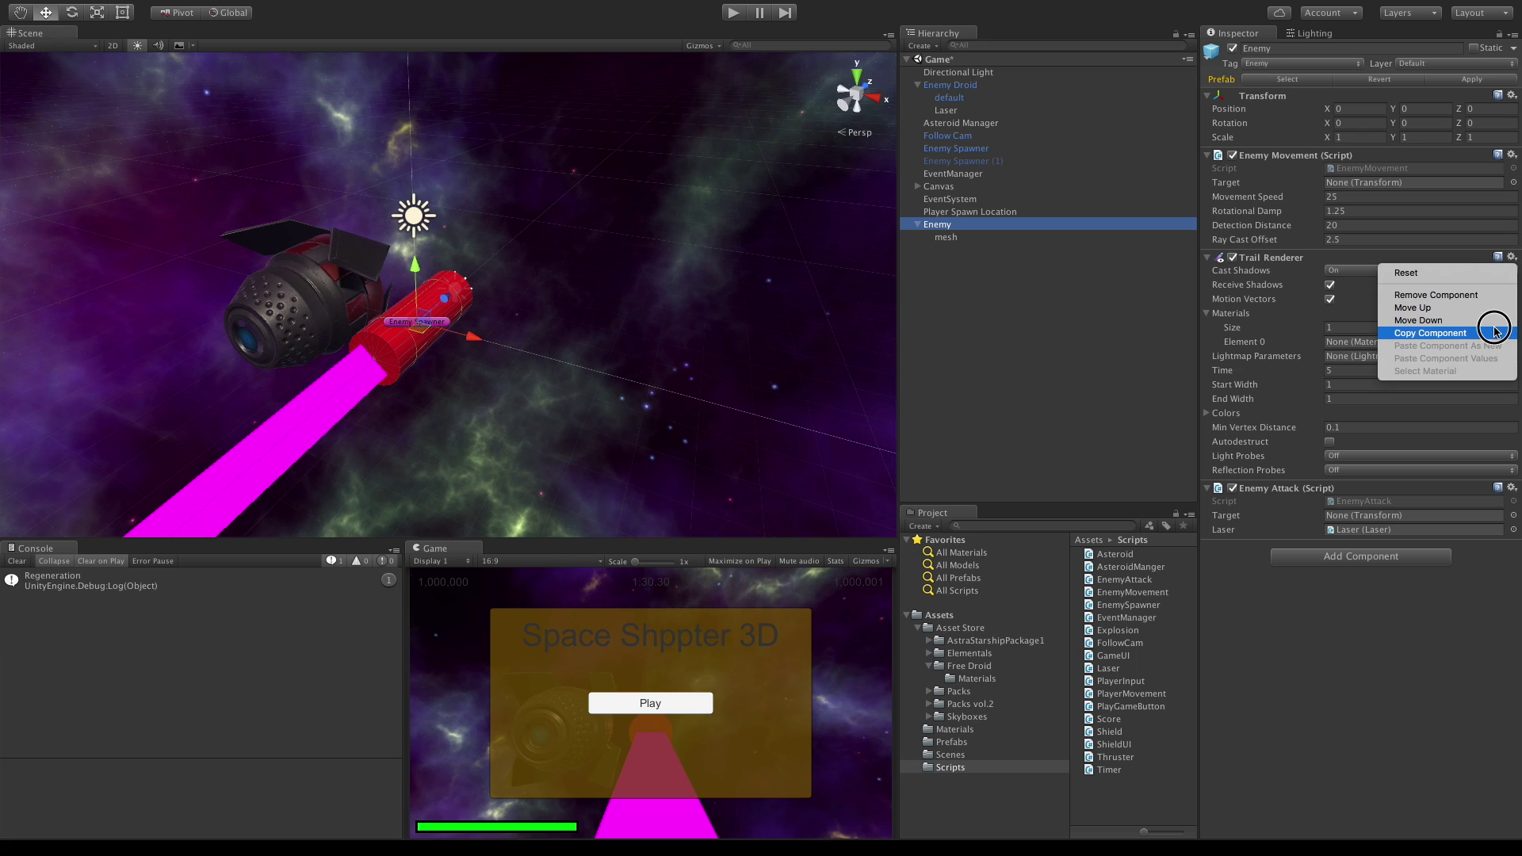
left_click(963, 86)
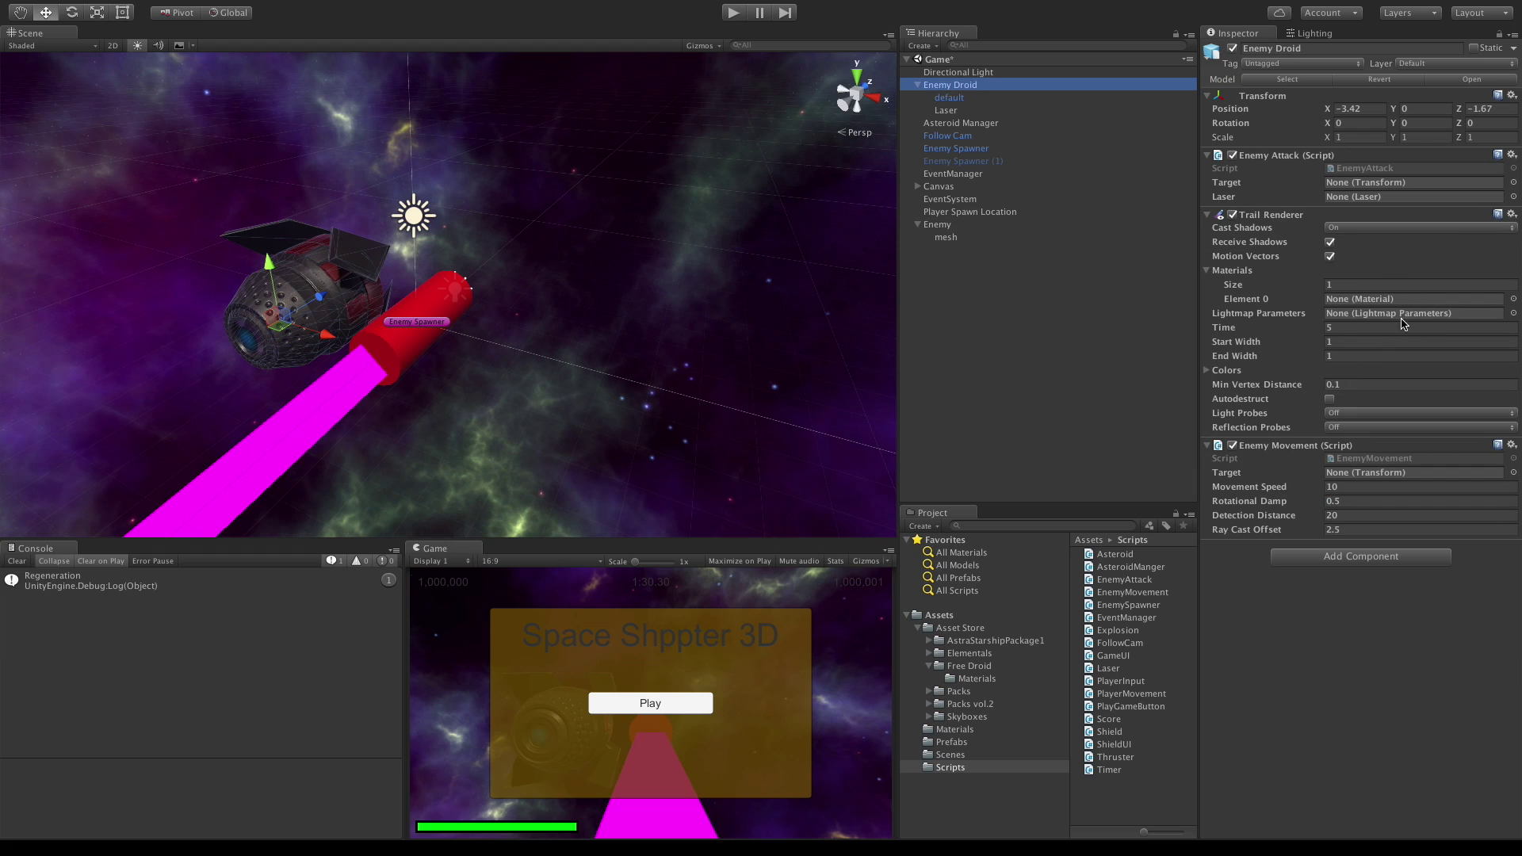
left_click(1512, 214)
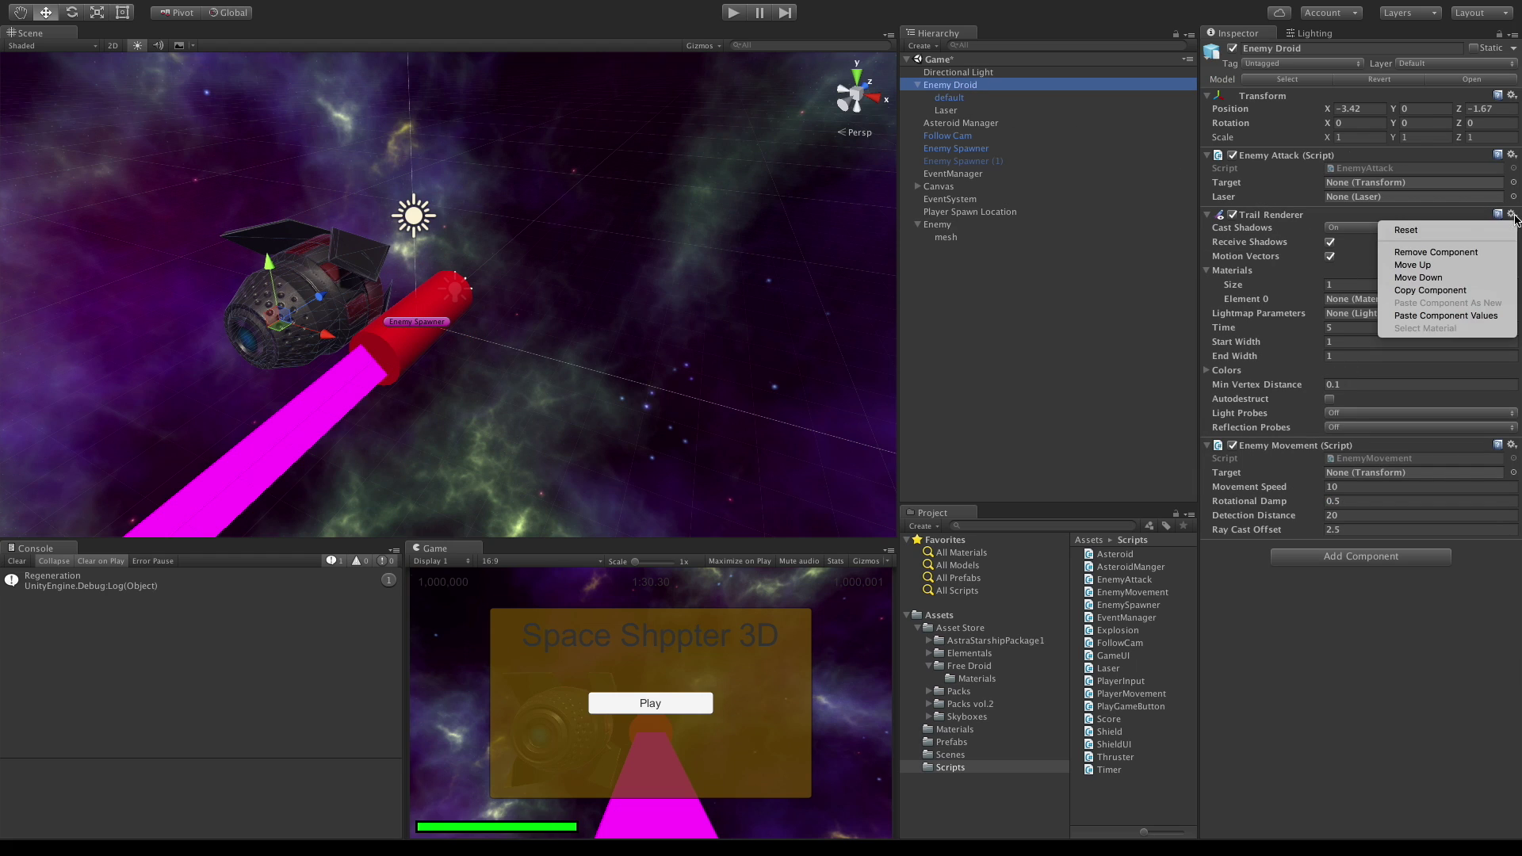
left_click(1494, 317)
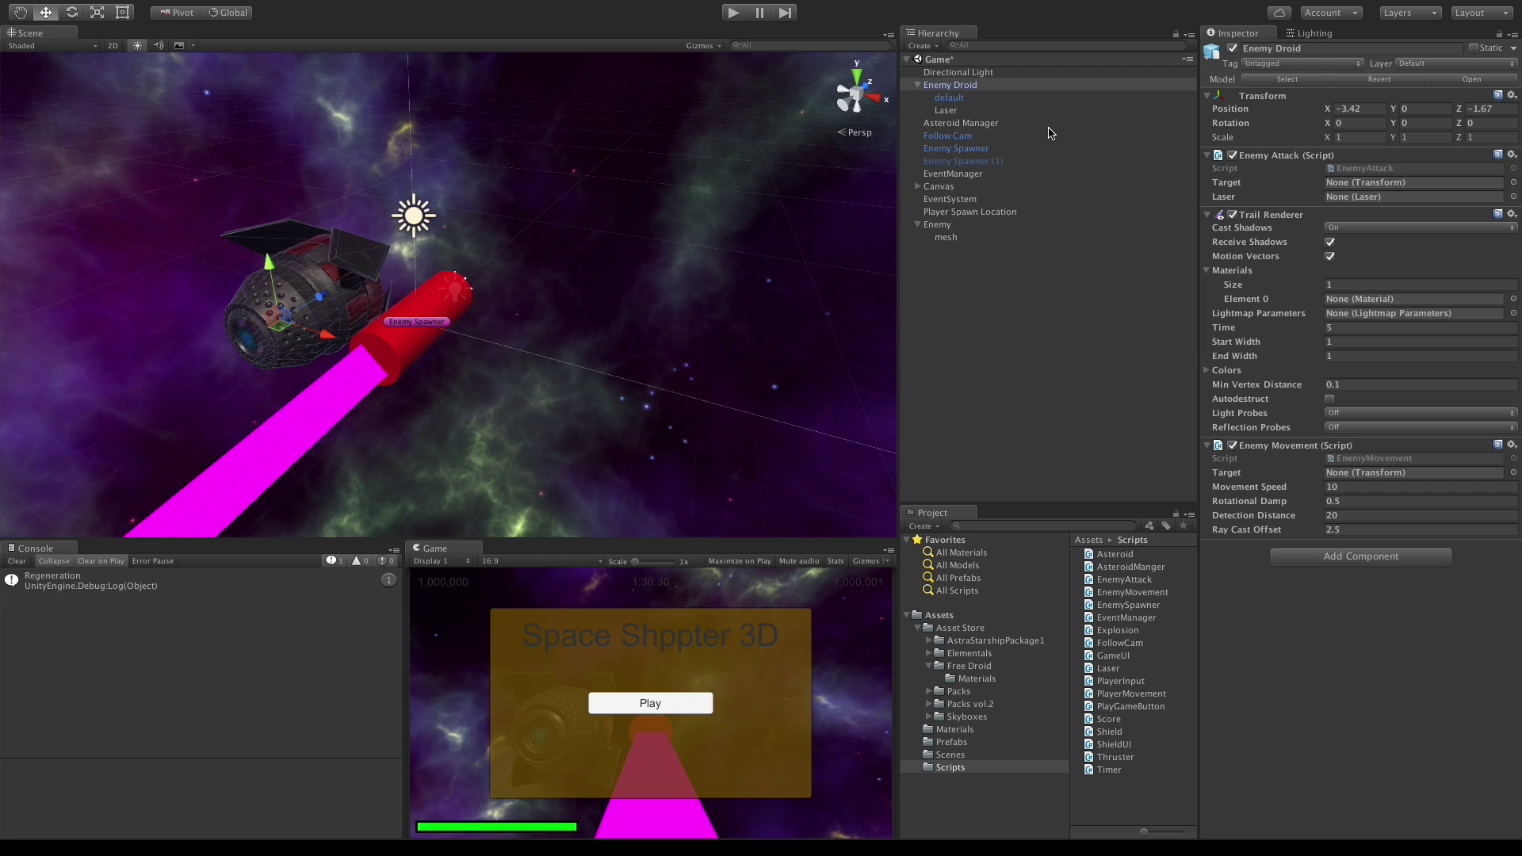
Copy the Enemy's Enemy Movement component and paste its values onto the Enemy Droid's Enemy Movement component.
left_click(943, 226)
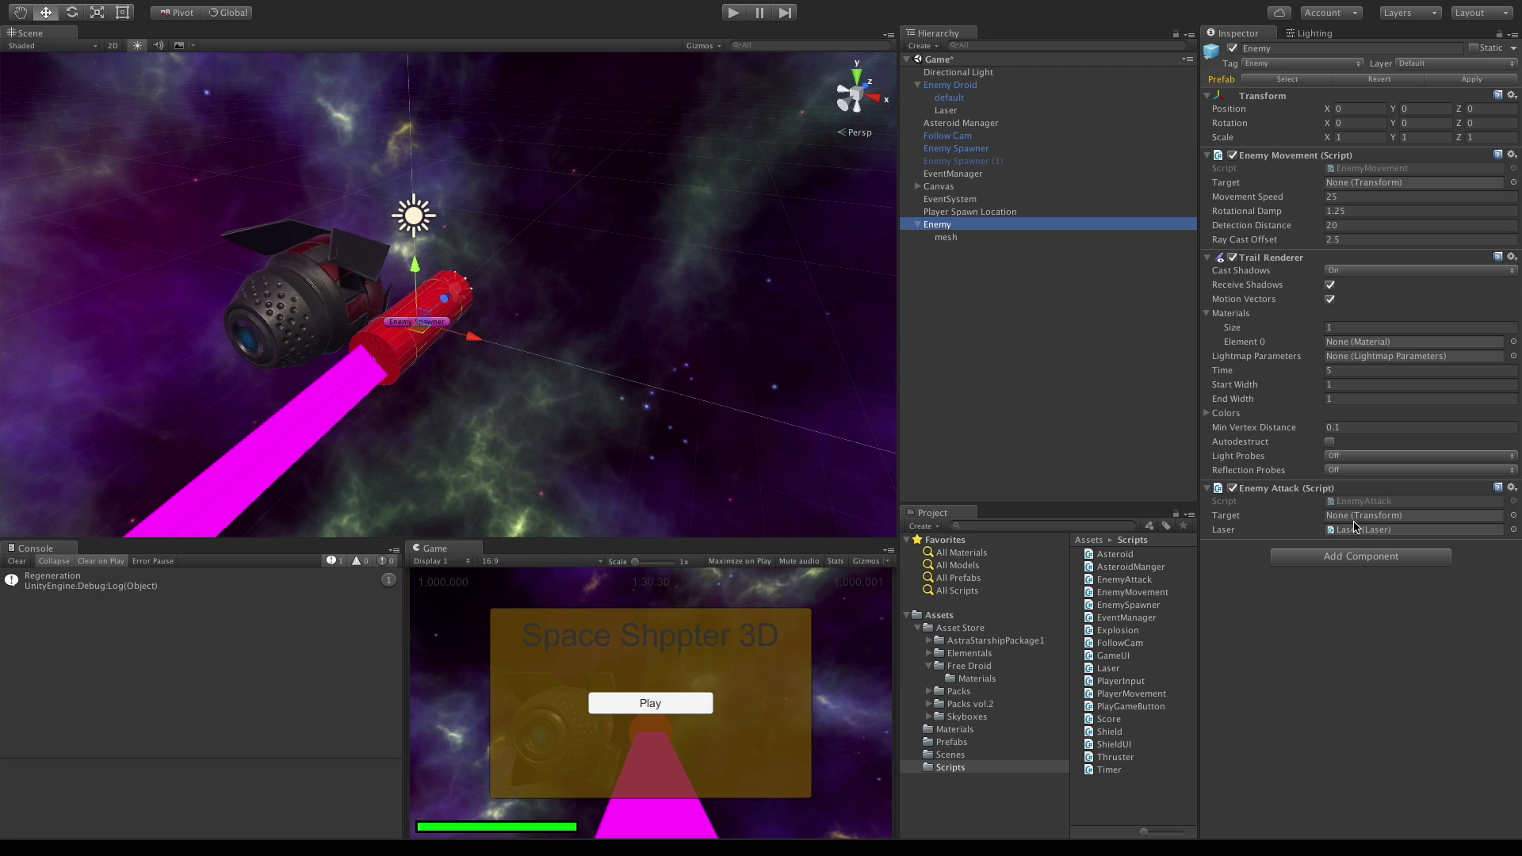
left_click(1220, 259)
left_click(1210, 273)
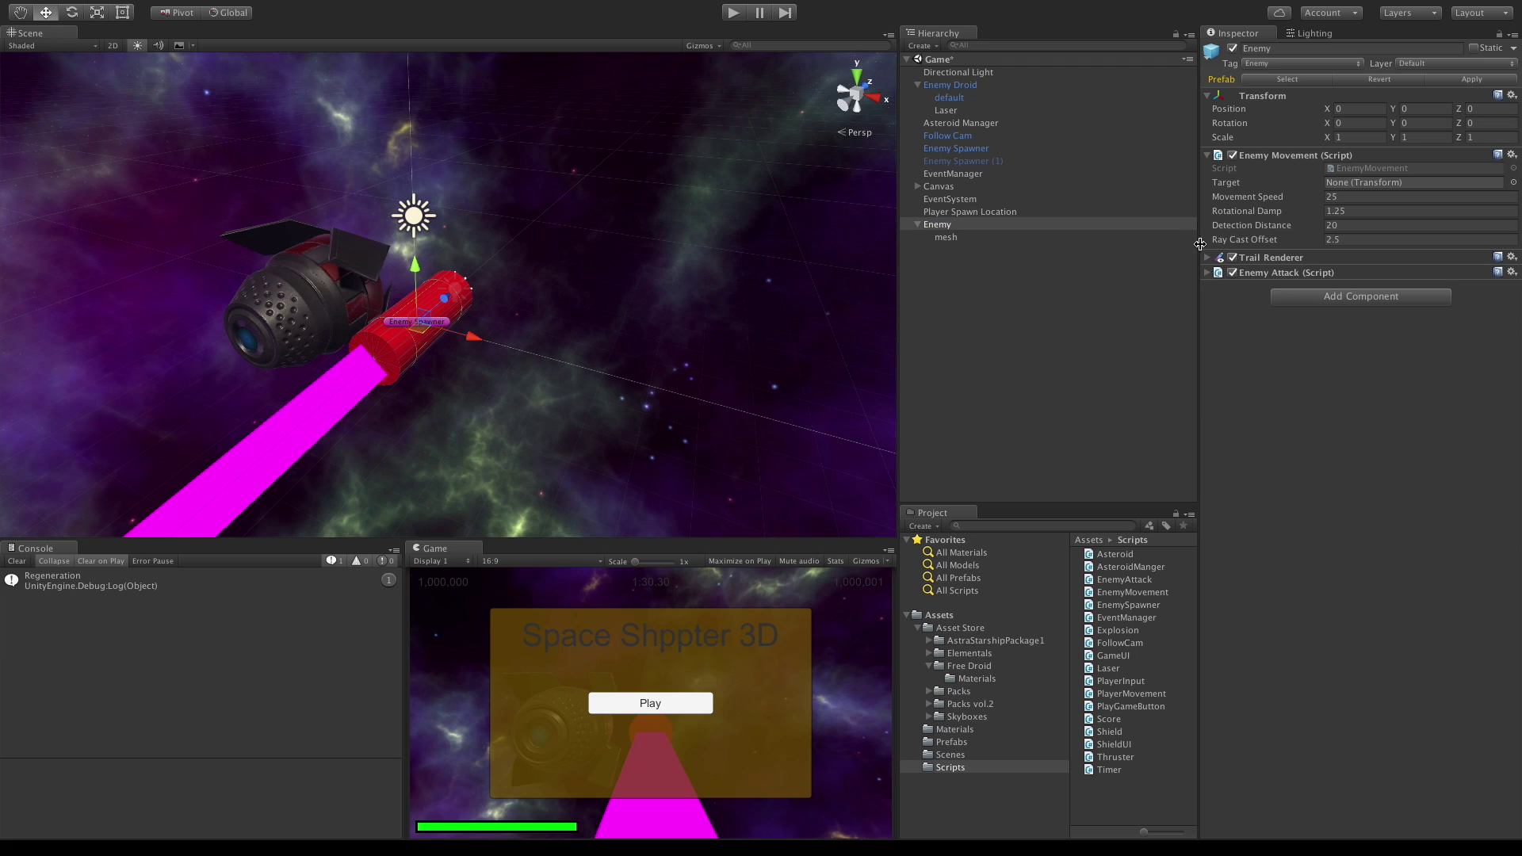
left_click(1509, 155)
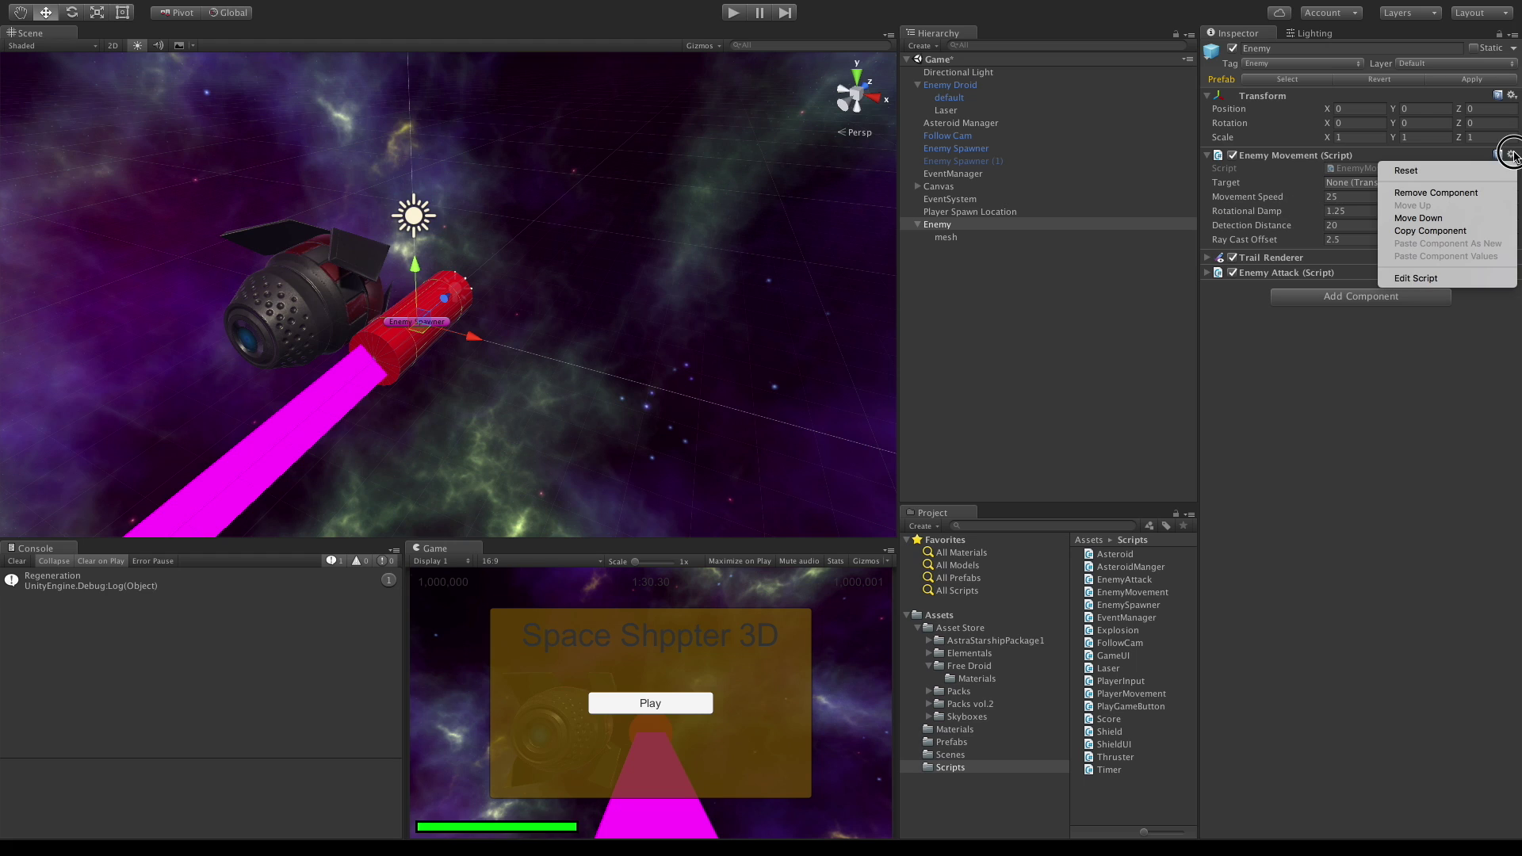
left_click(1490, 230)
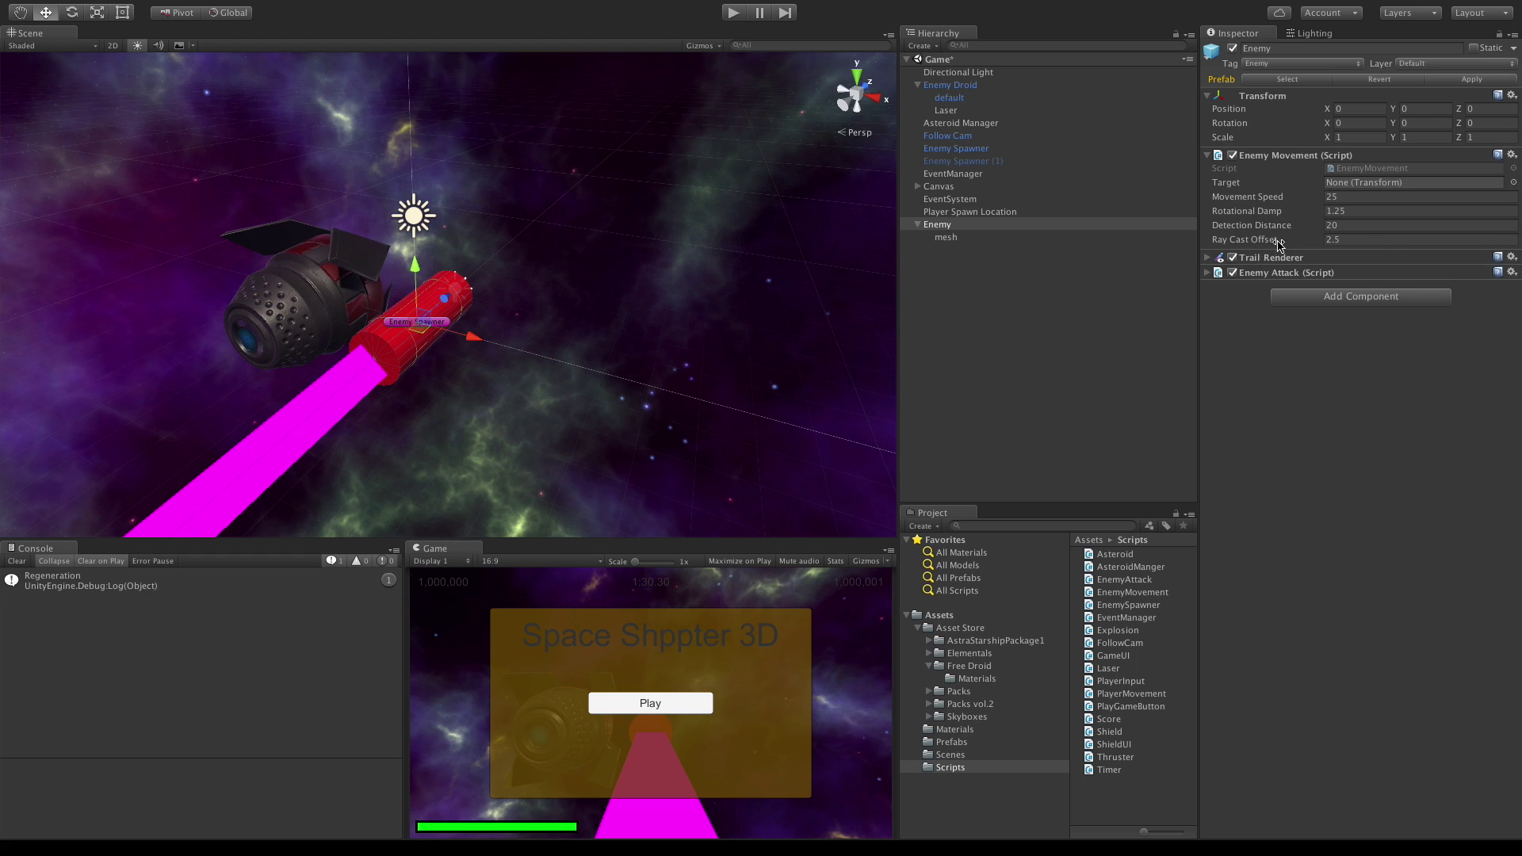
left_click(957, 84)
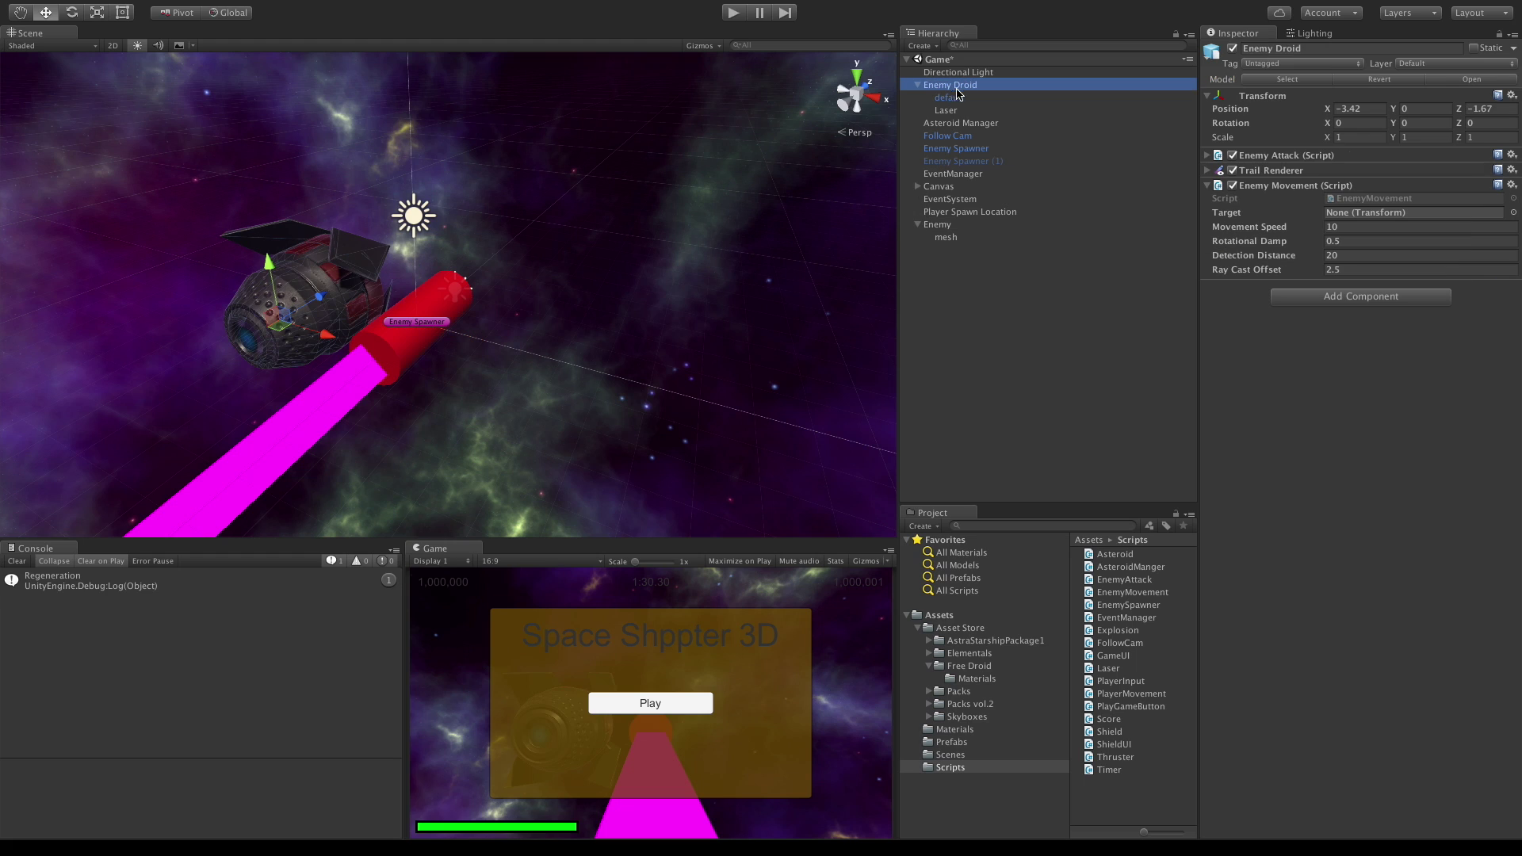
left_click(1511, 187)
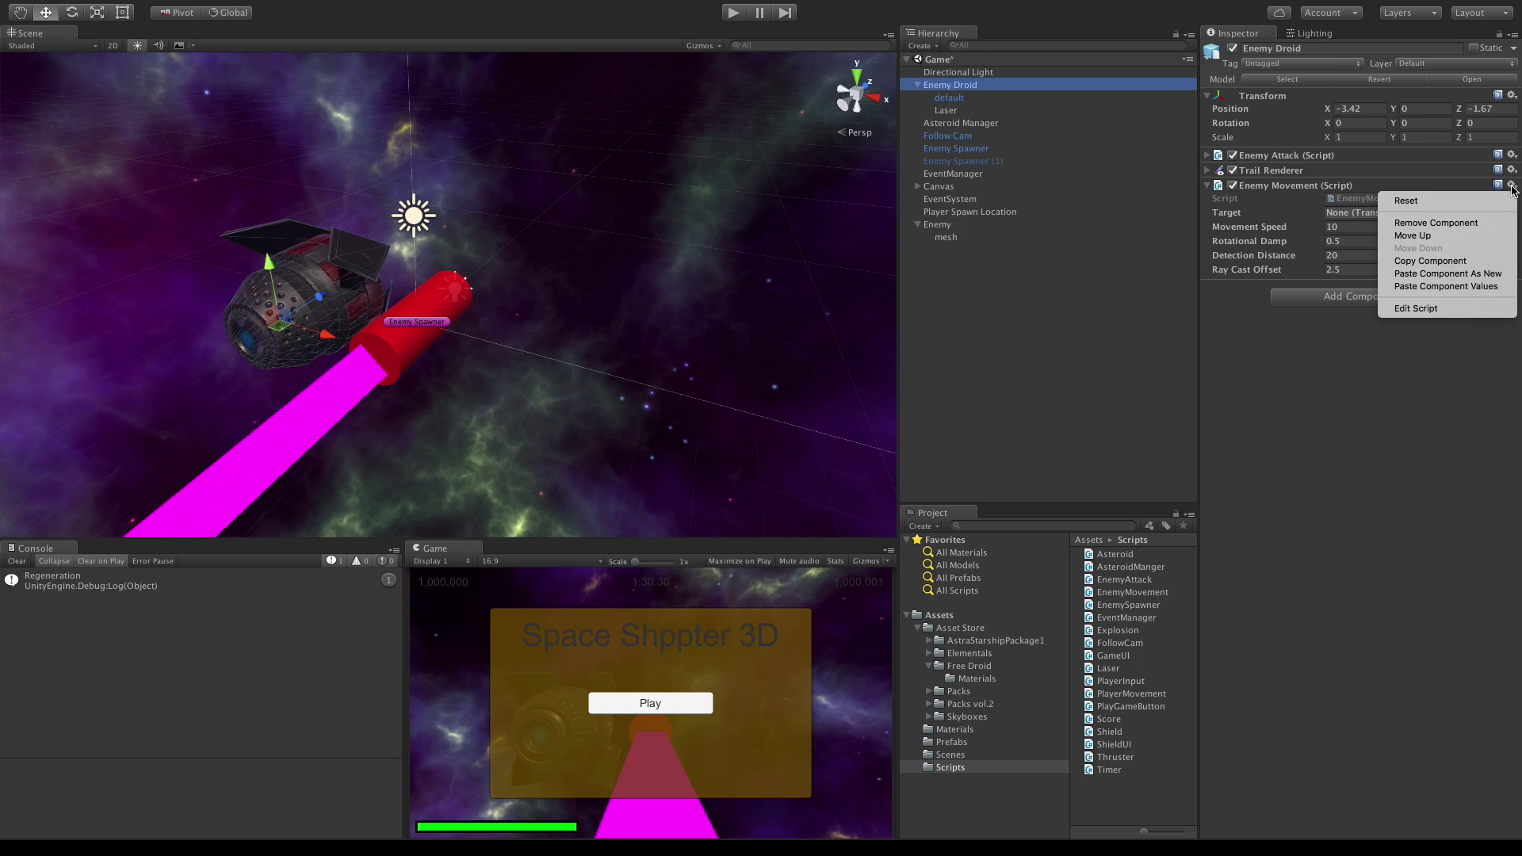
left_click(1493, 286)
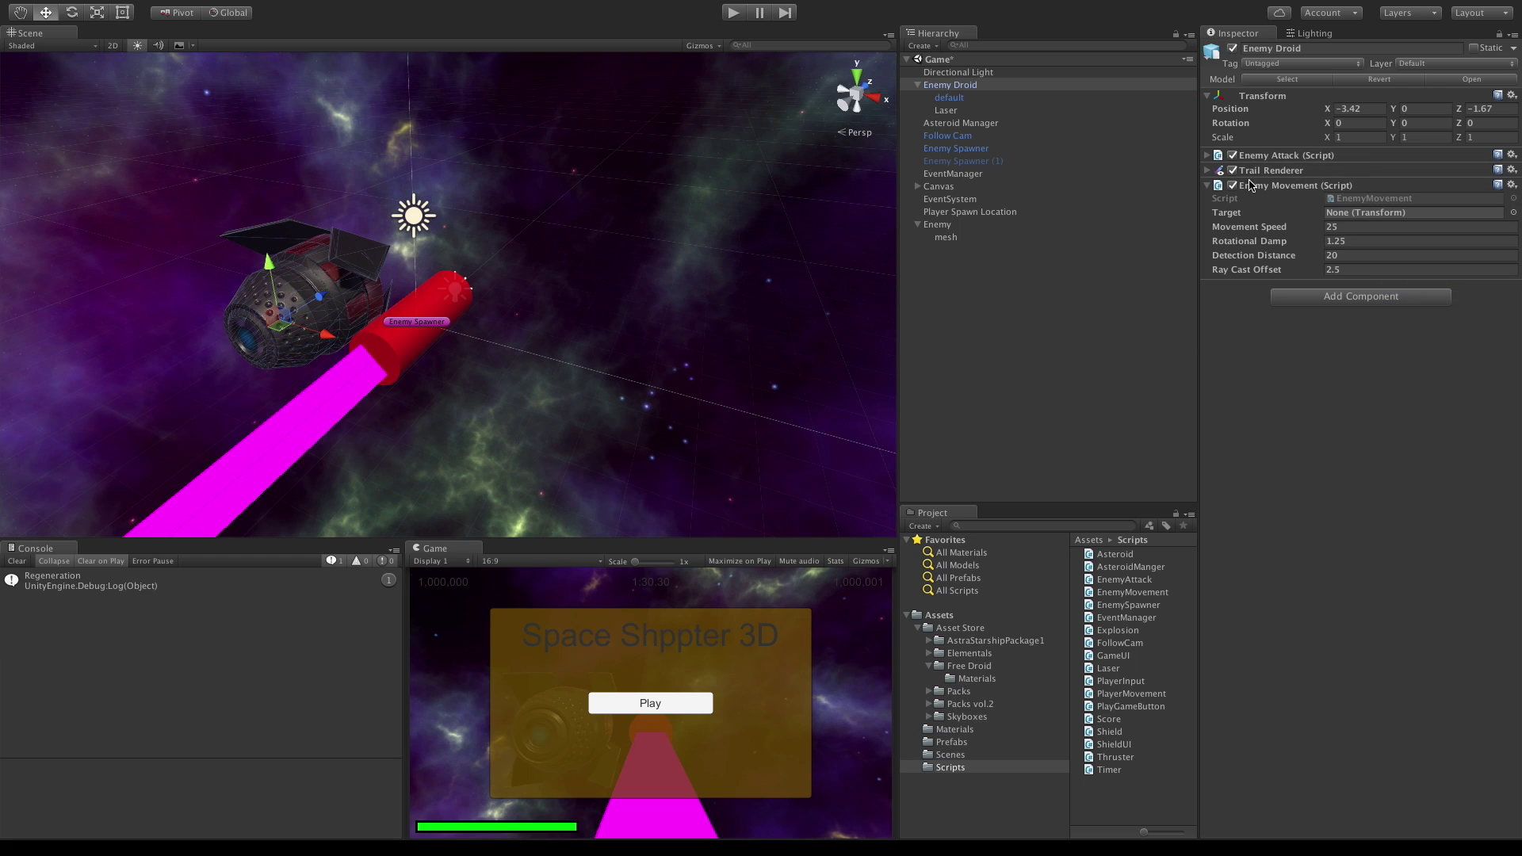
Assign the Enemy Droid's Laser child to the Laser reference of its Enemy Attack script.
left_click(1208, 156)
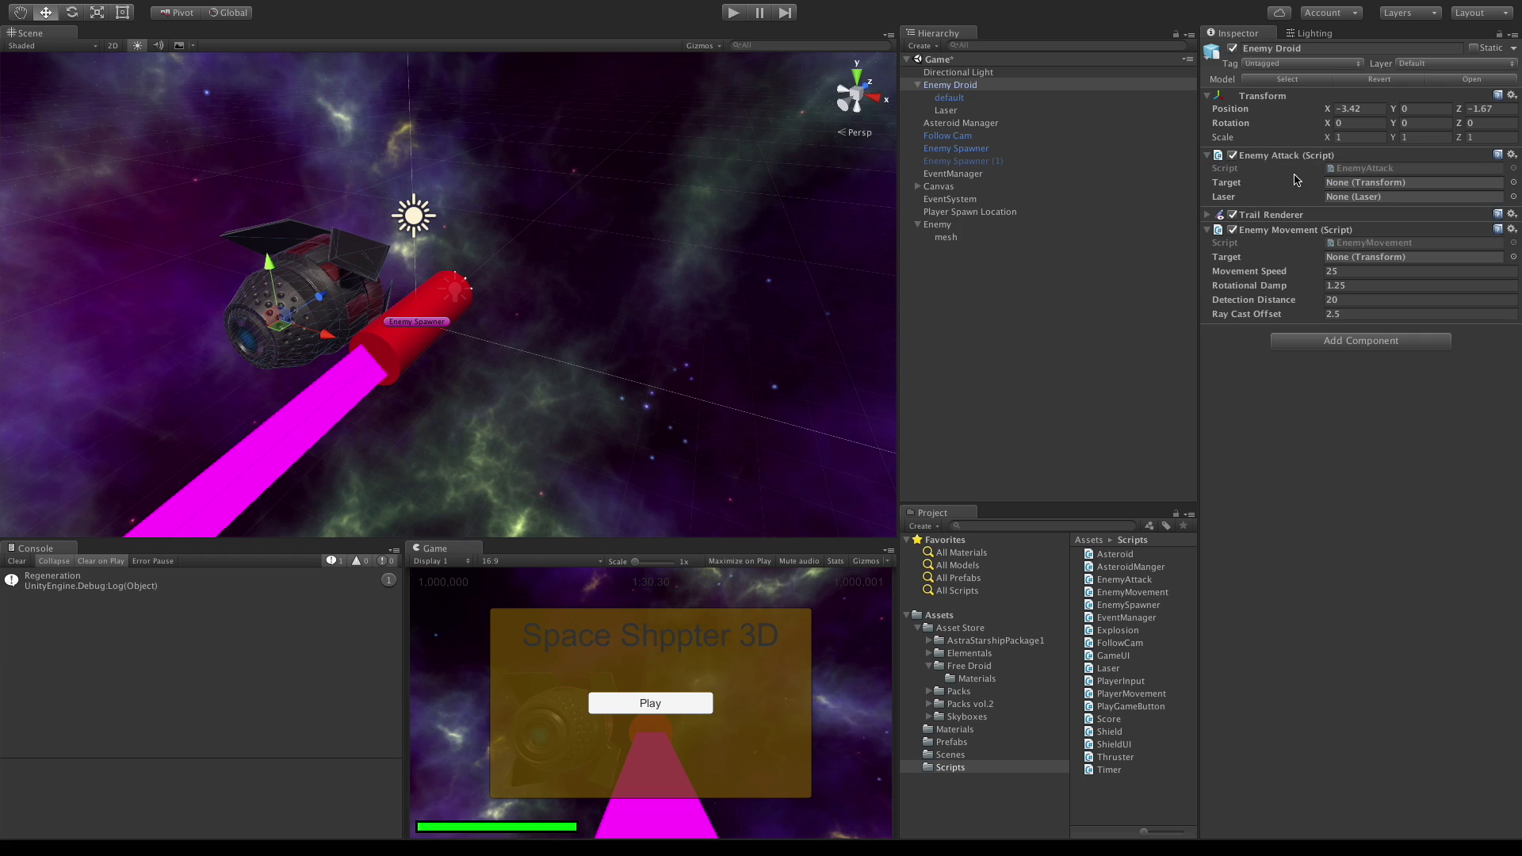
left_click_drag(945, 111, 1381, 201)
Centre the Enemy Droid's Laser child at X position 0 and move it forward to Z 4.75, just ahead of the droid's nose.
scroll(524, 313, "up", 5)
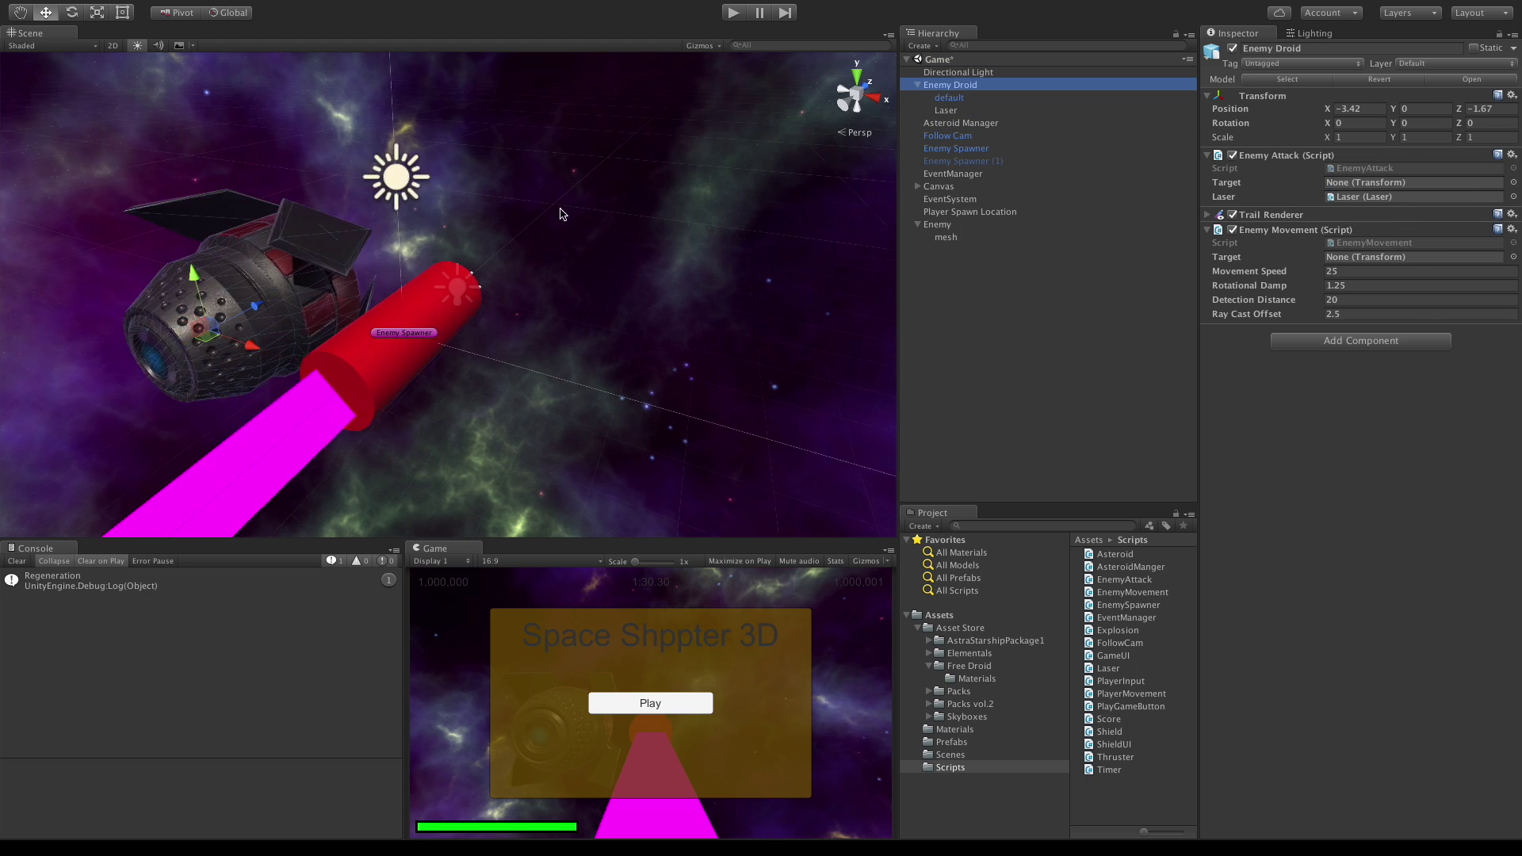
scroll(524, 313, "down", 5)
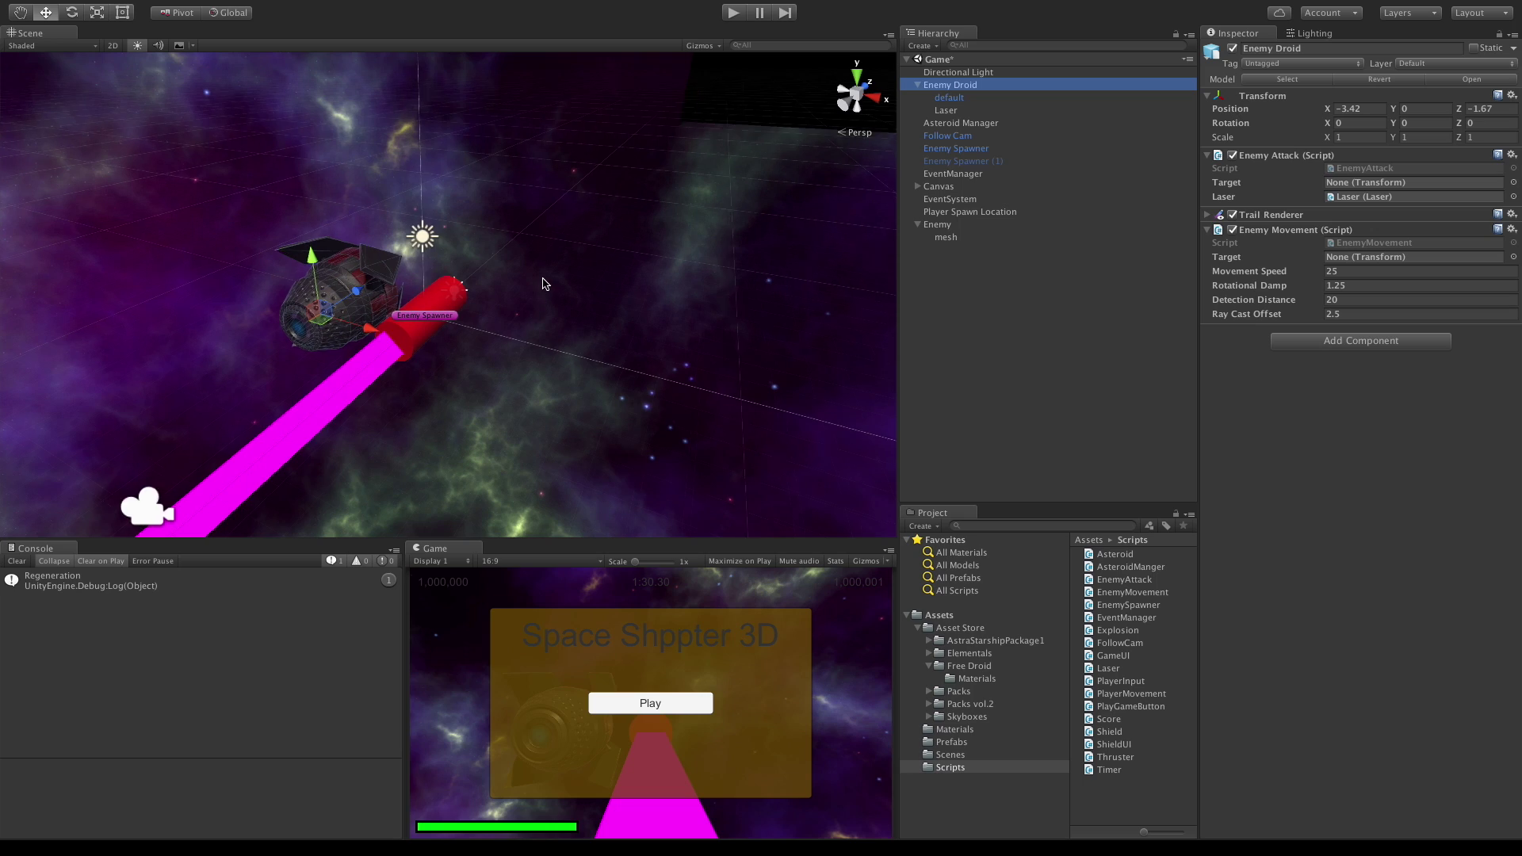
left_click_drag(553, 295, 0, 376, "alt")
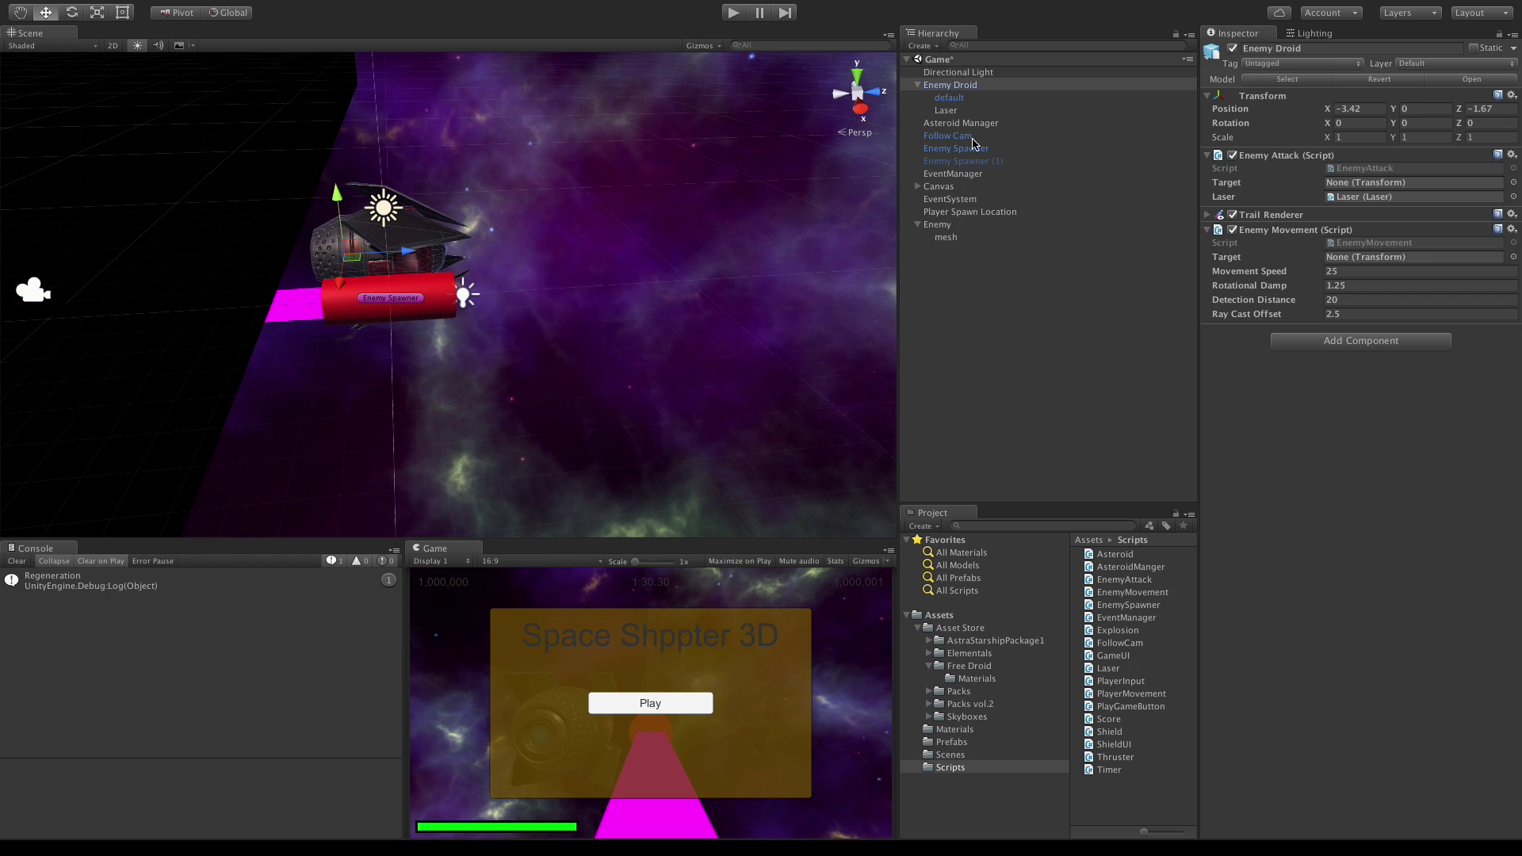
left_click(946, 110)
left_click_drag(605, 271, 305, 303, "alt")
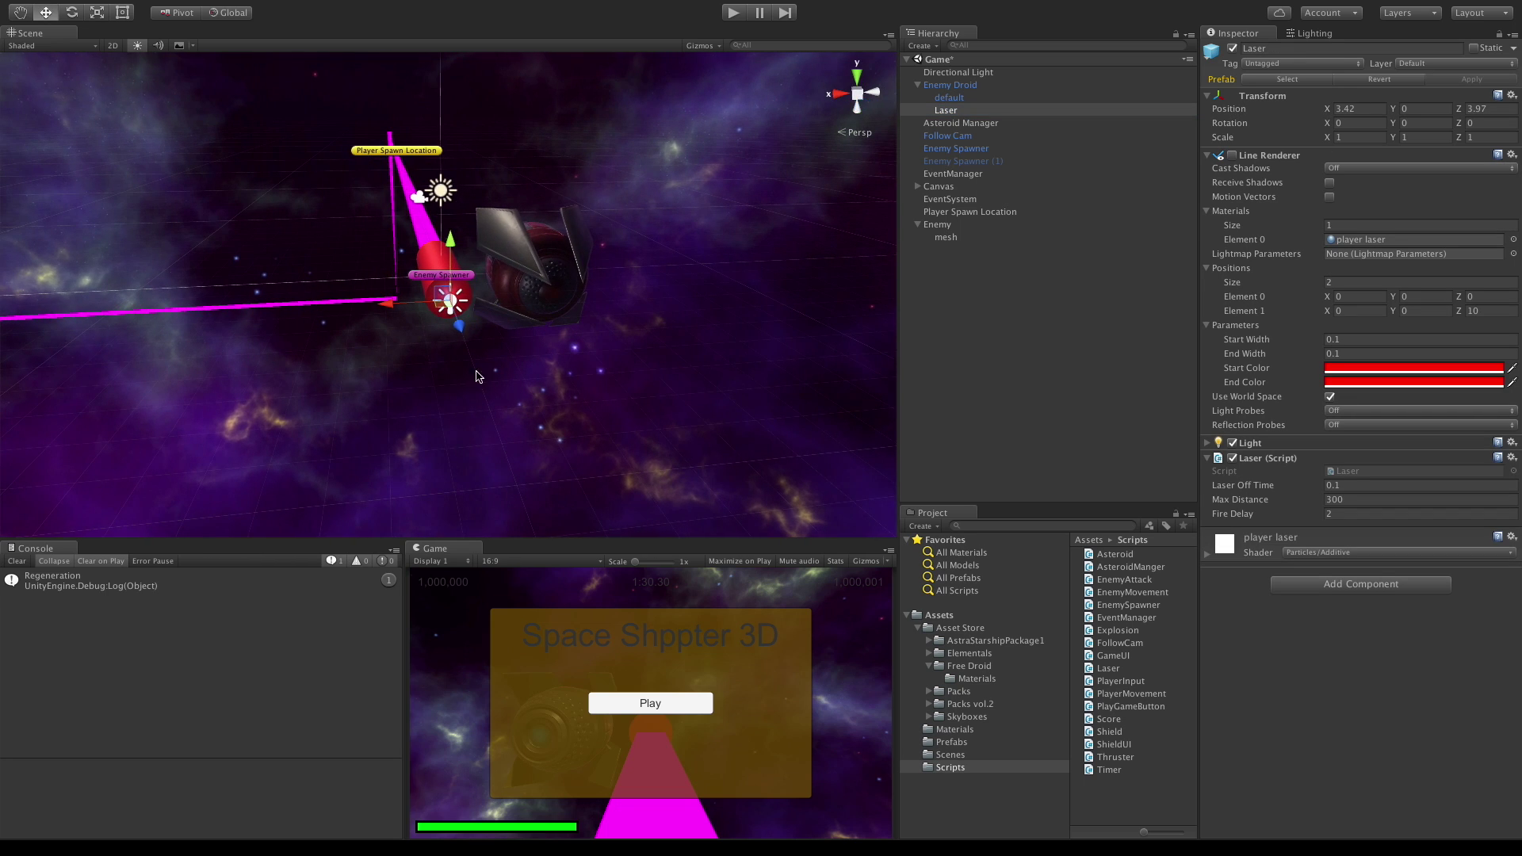
left_click(1383, 111)
type("0")
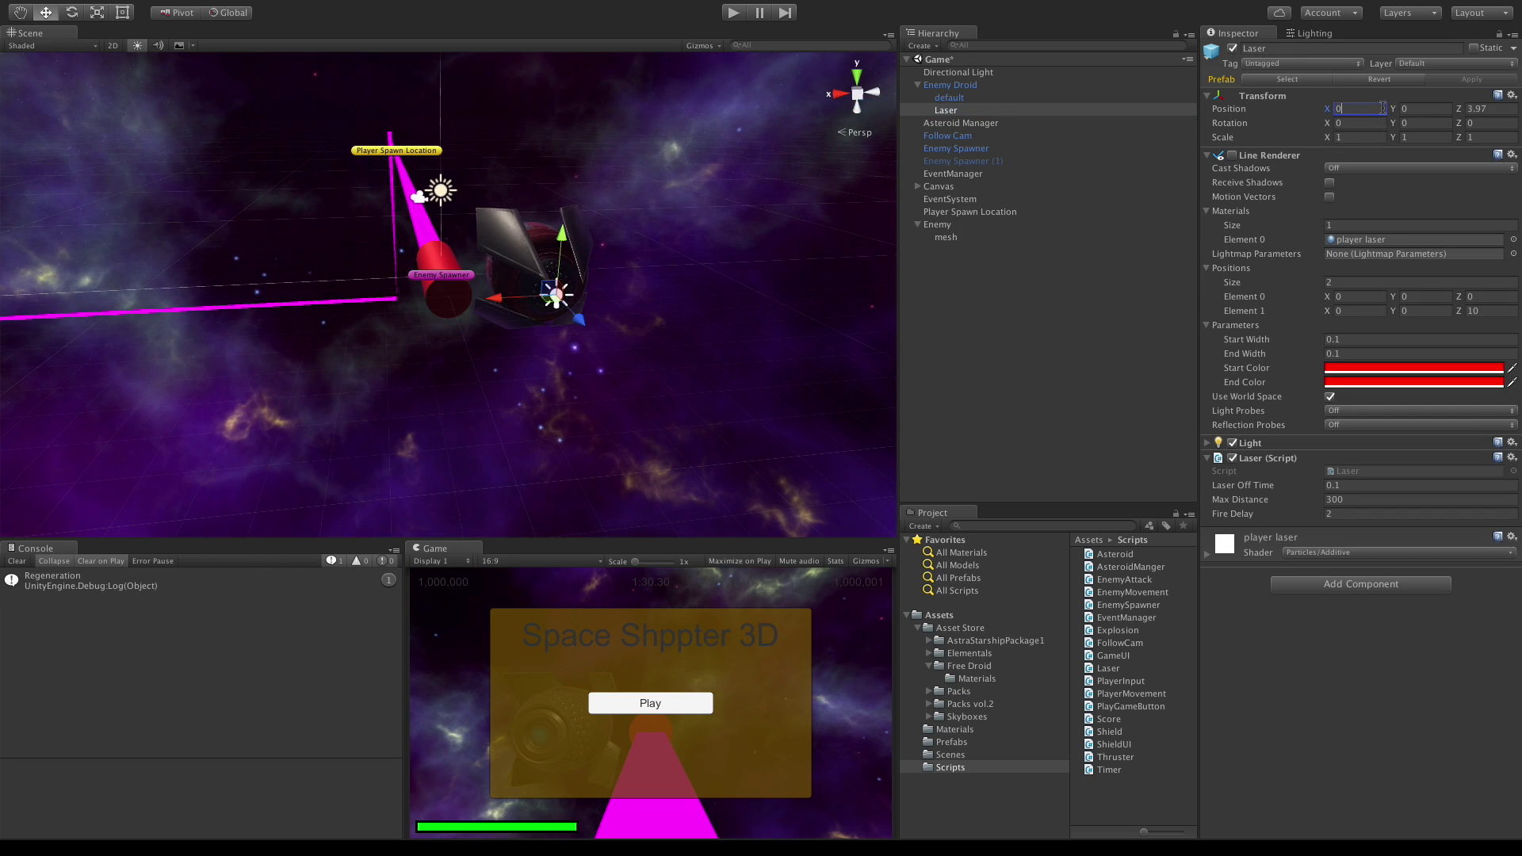
left_click_drag(380, 238, 379, 411, "alt")
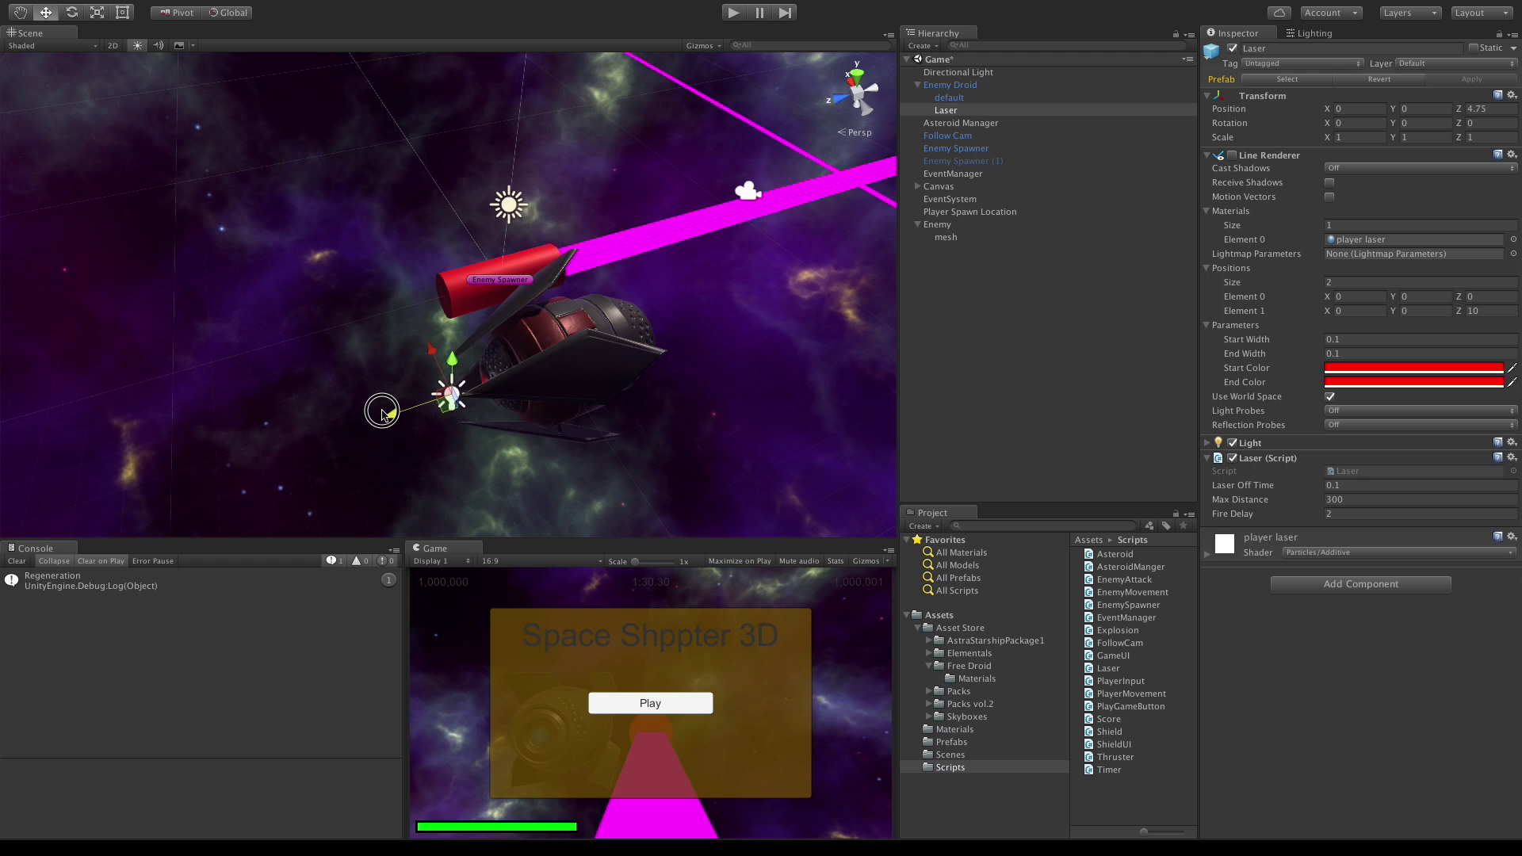
left_click_drag(529, 412, 696, 396, "alt")
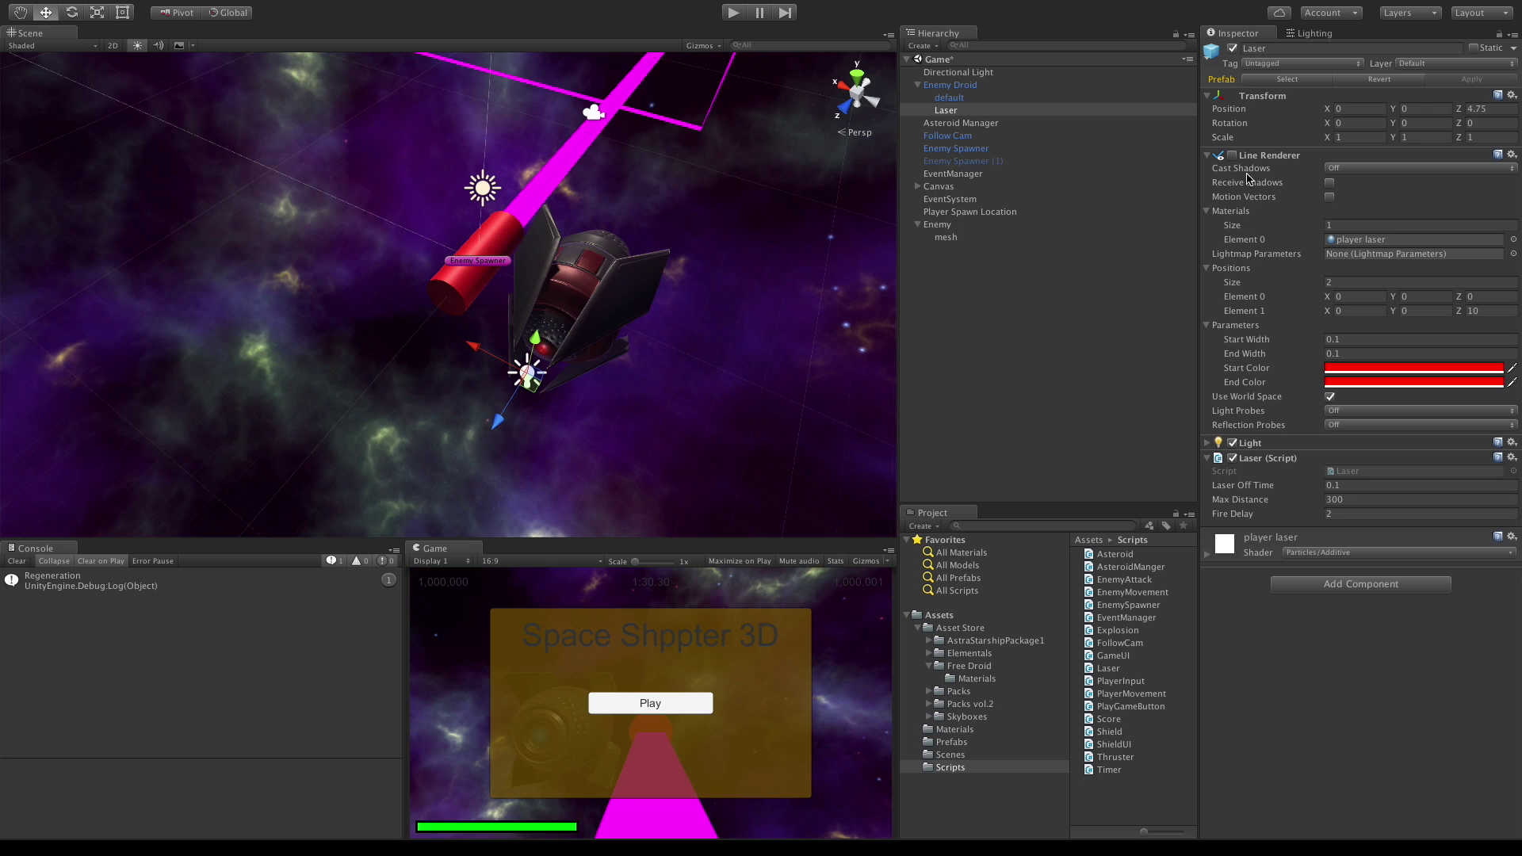
Turn off Cast Shadows, Receive Shadows and Motion Vectors on the Enemy Droid's Trail Renderer and set its End Width to 0.
left_click(967, 87)
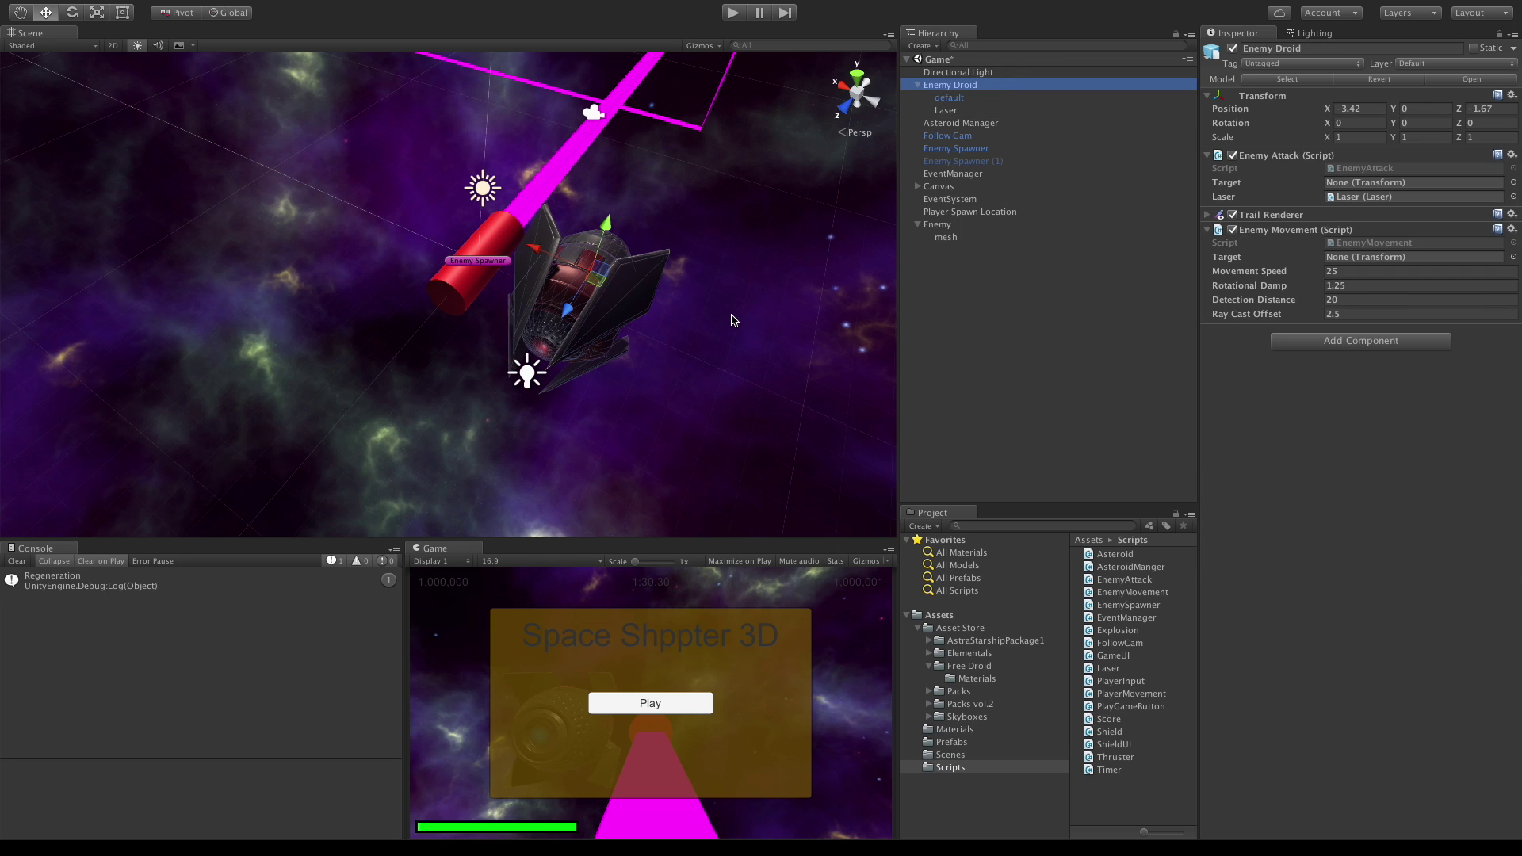
left_click_drag(700, 459, 455, 404, "alt")
left_click(1268, 215)
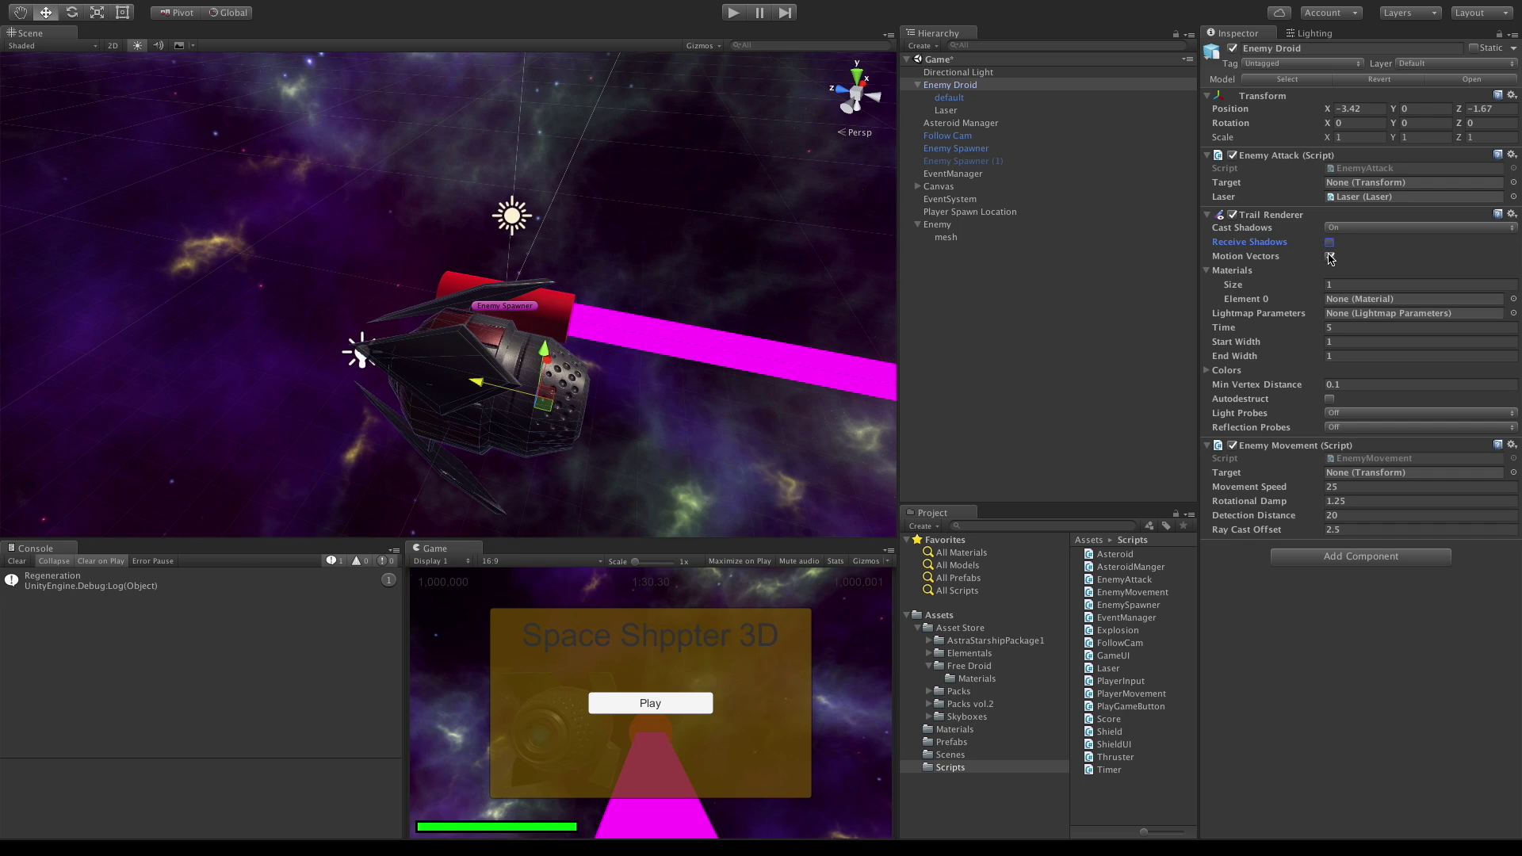
left_click(1355, 227)
left_click(1365, 216)
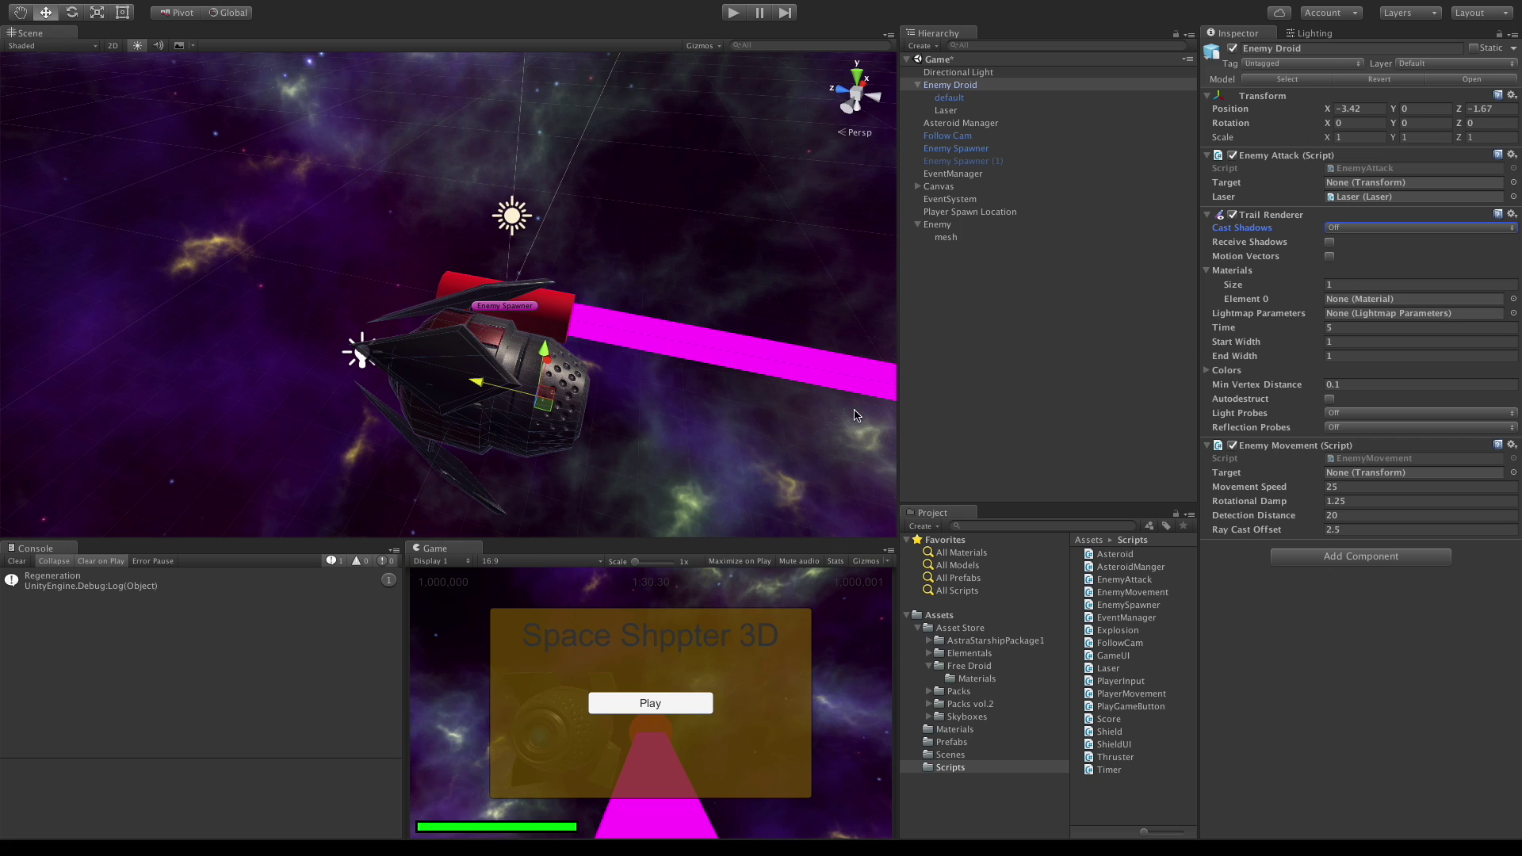
left_click(1207, 371)
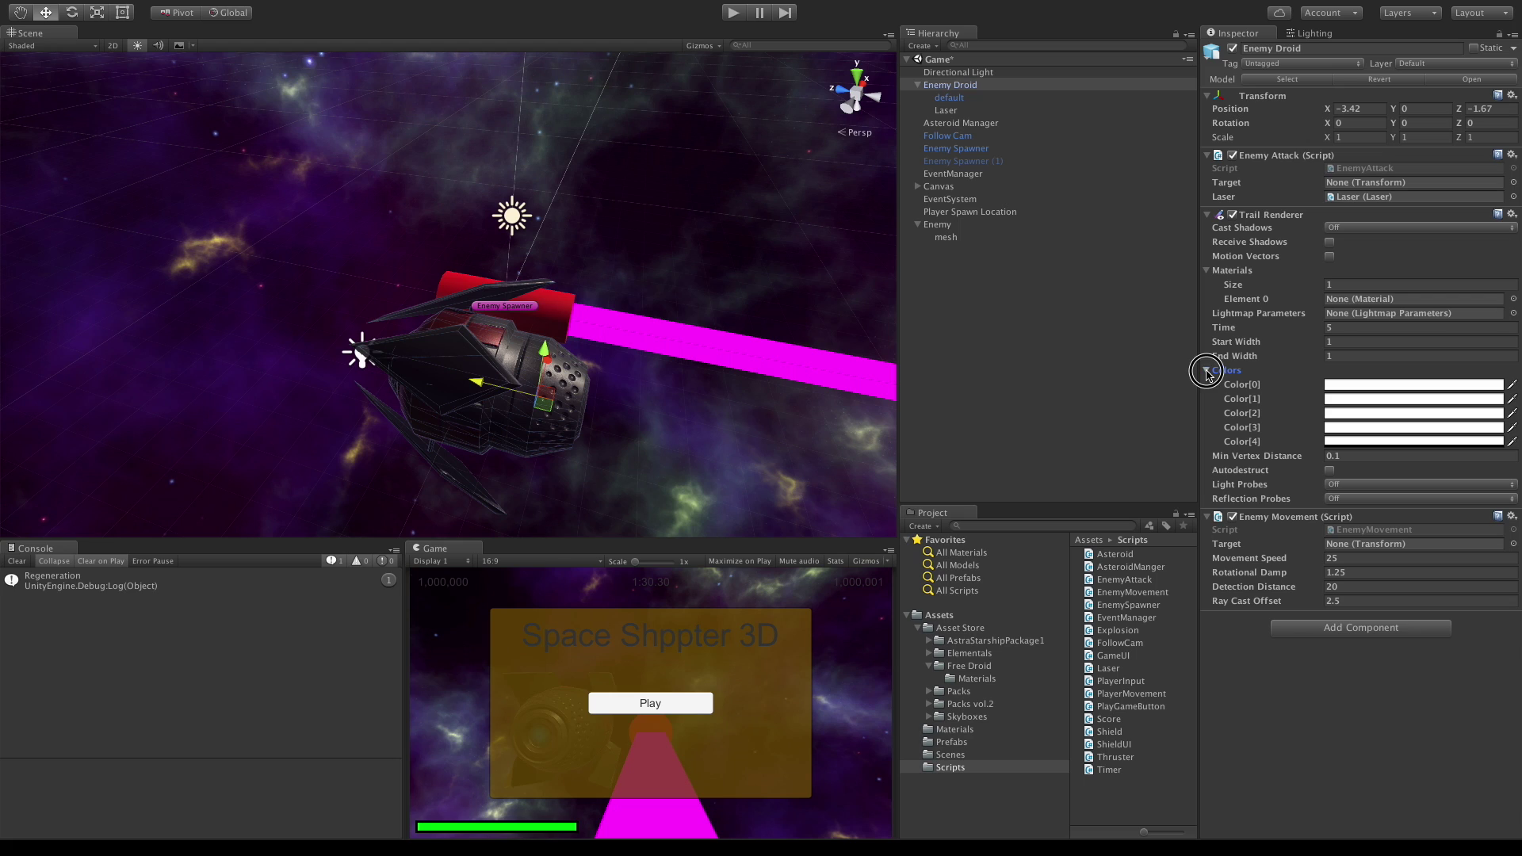
left_click(1207, 371)
left_click(1369, 356)
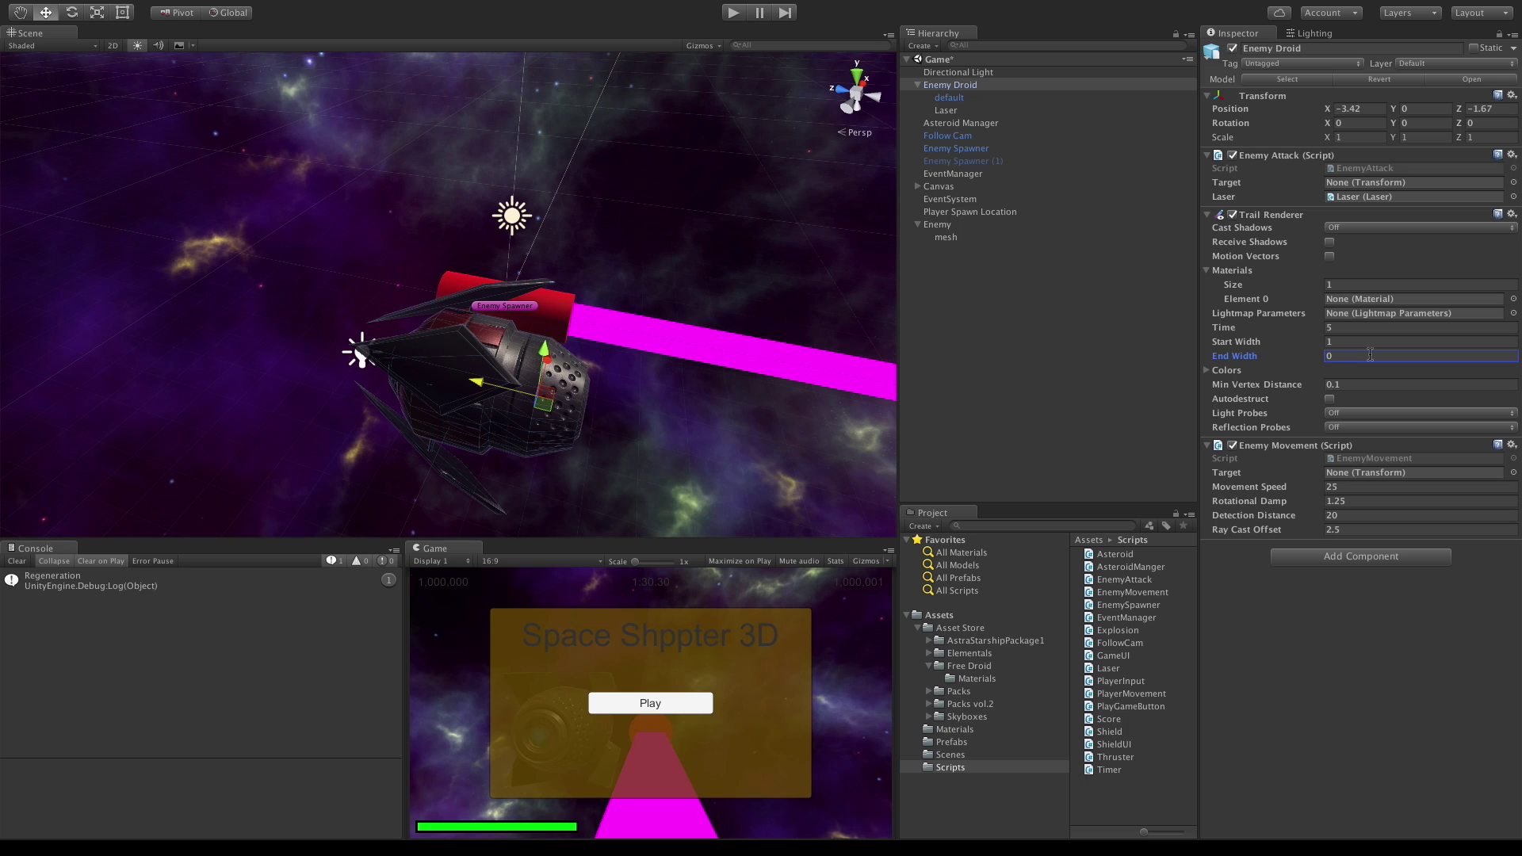
Collapse the Enemy Droid's children and delete the old Enemy object from the scene.
scroll(634, 357, "up", 3)
scroll(692, 293, "down", 8)
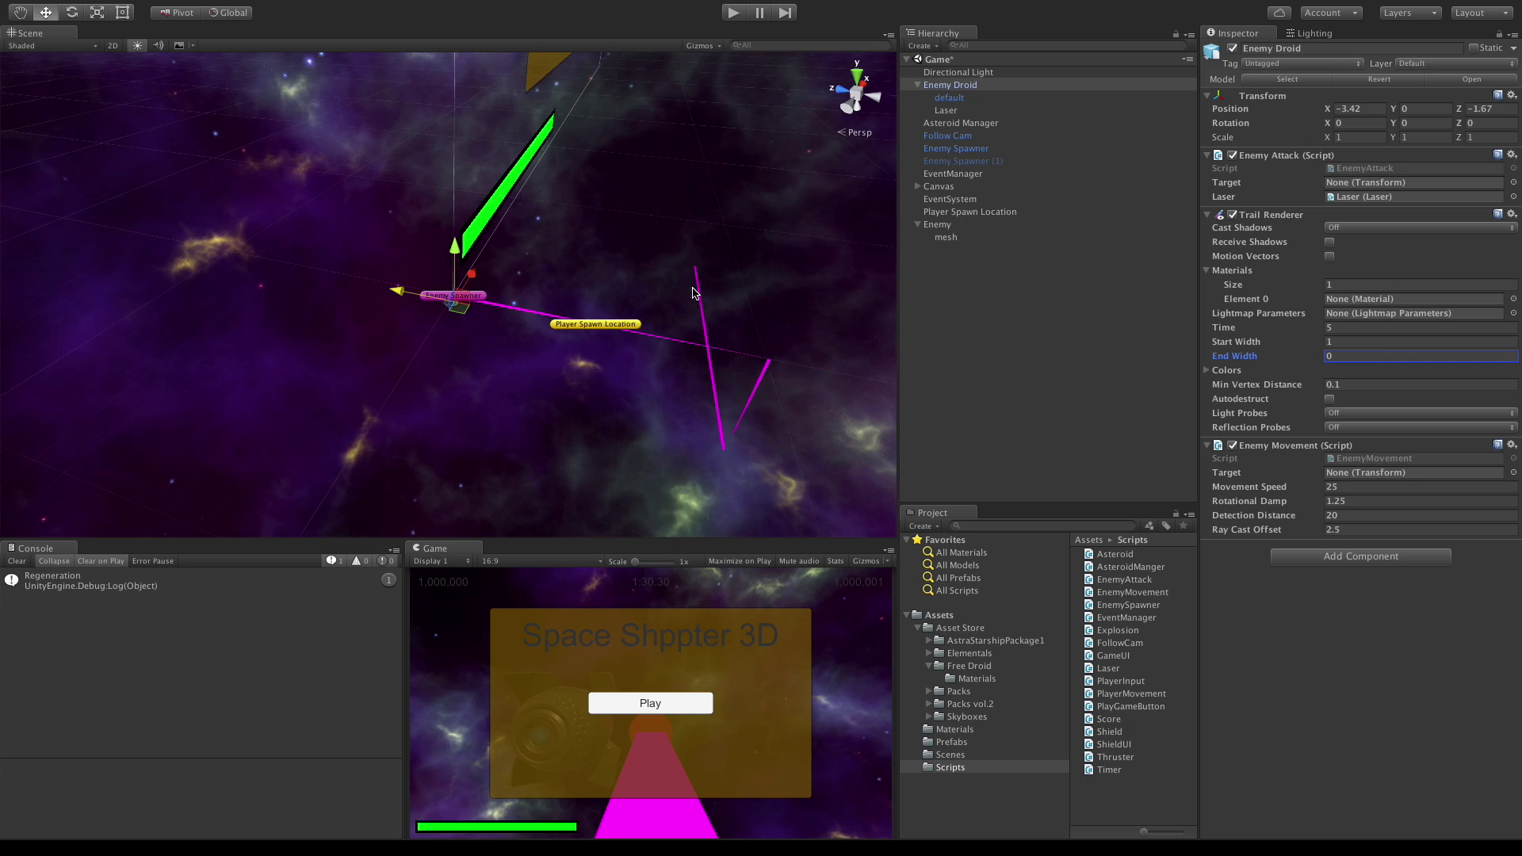
scroll(726, 317, "up", 2)
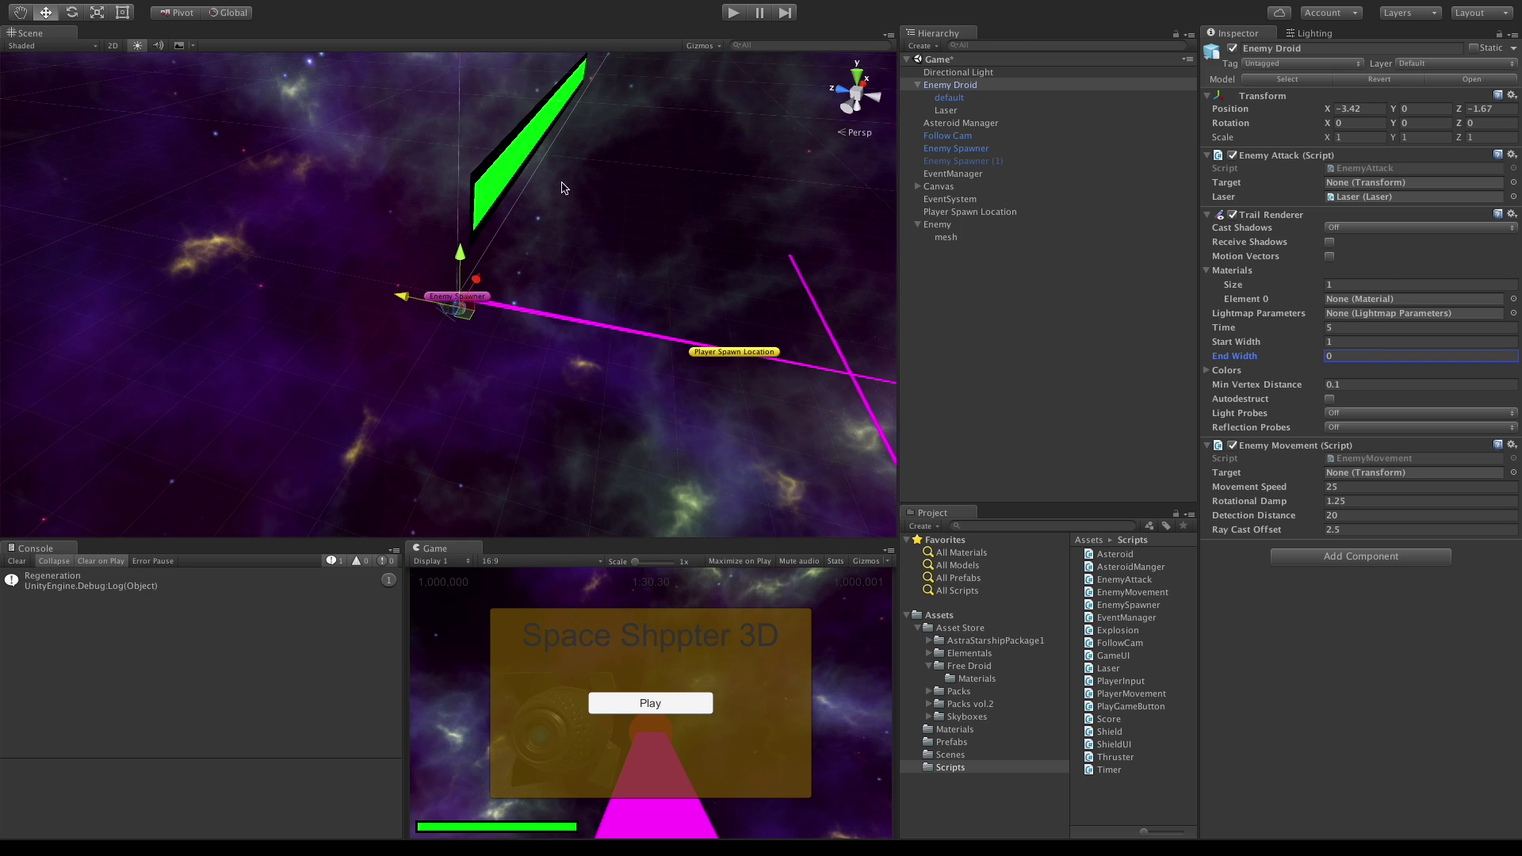
left_click(943, 87)
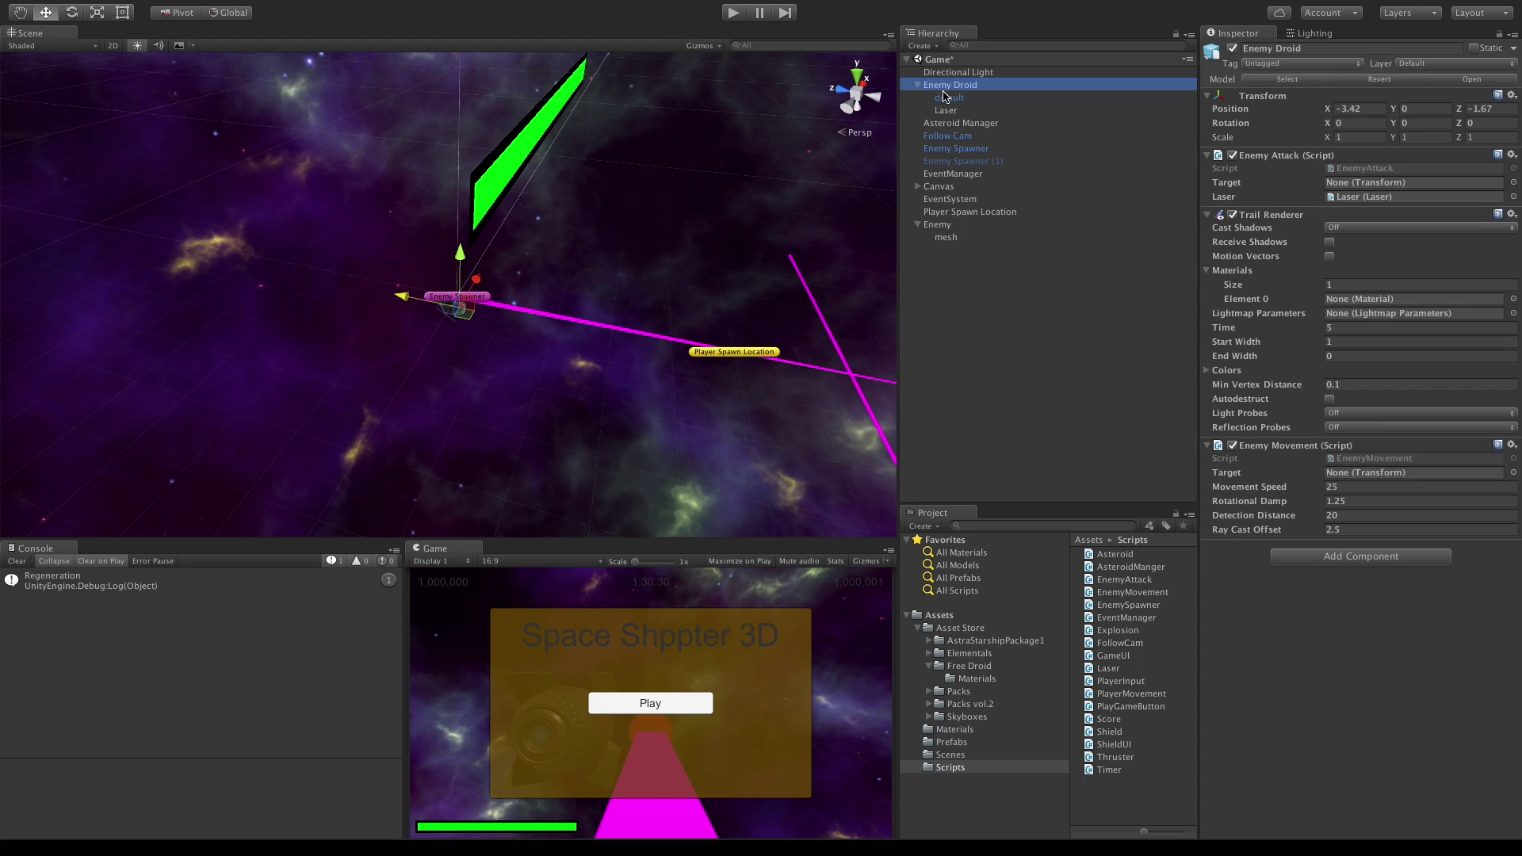
left_click(918, 86)
left_click(936, 199)
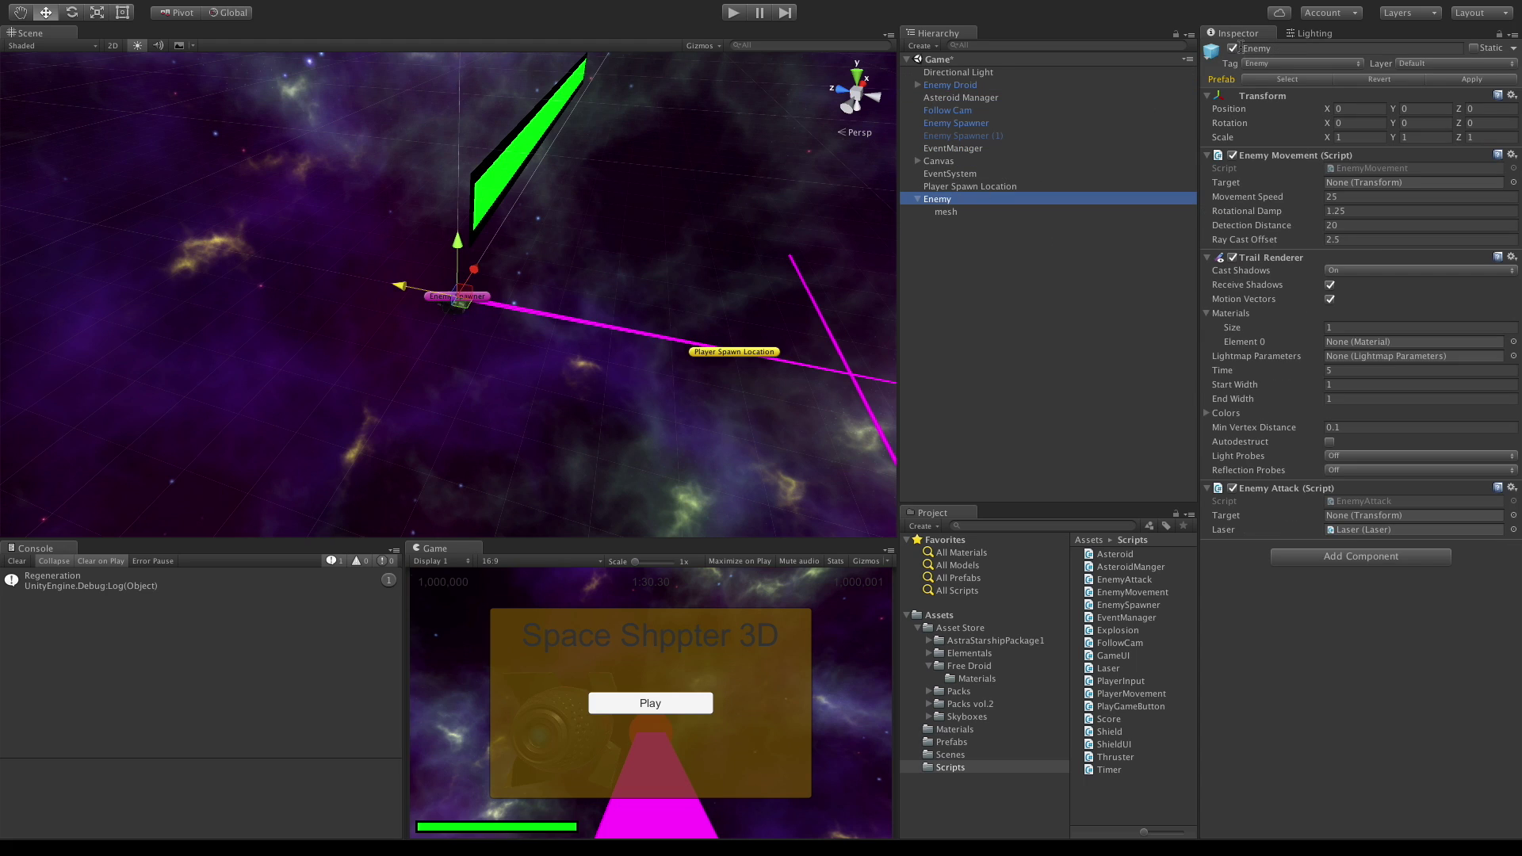
key("Delete")
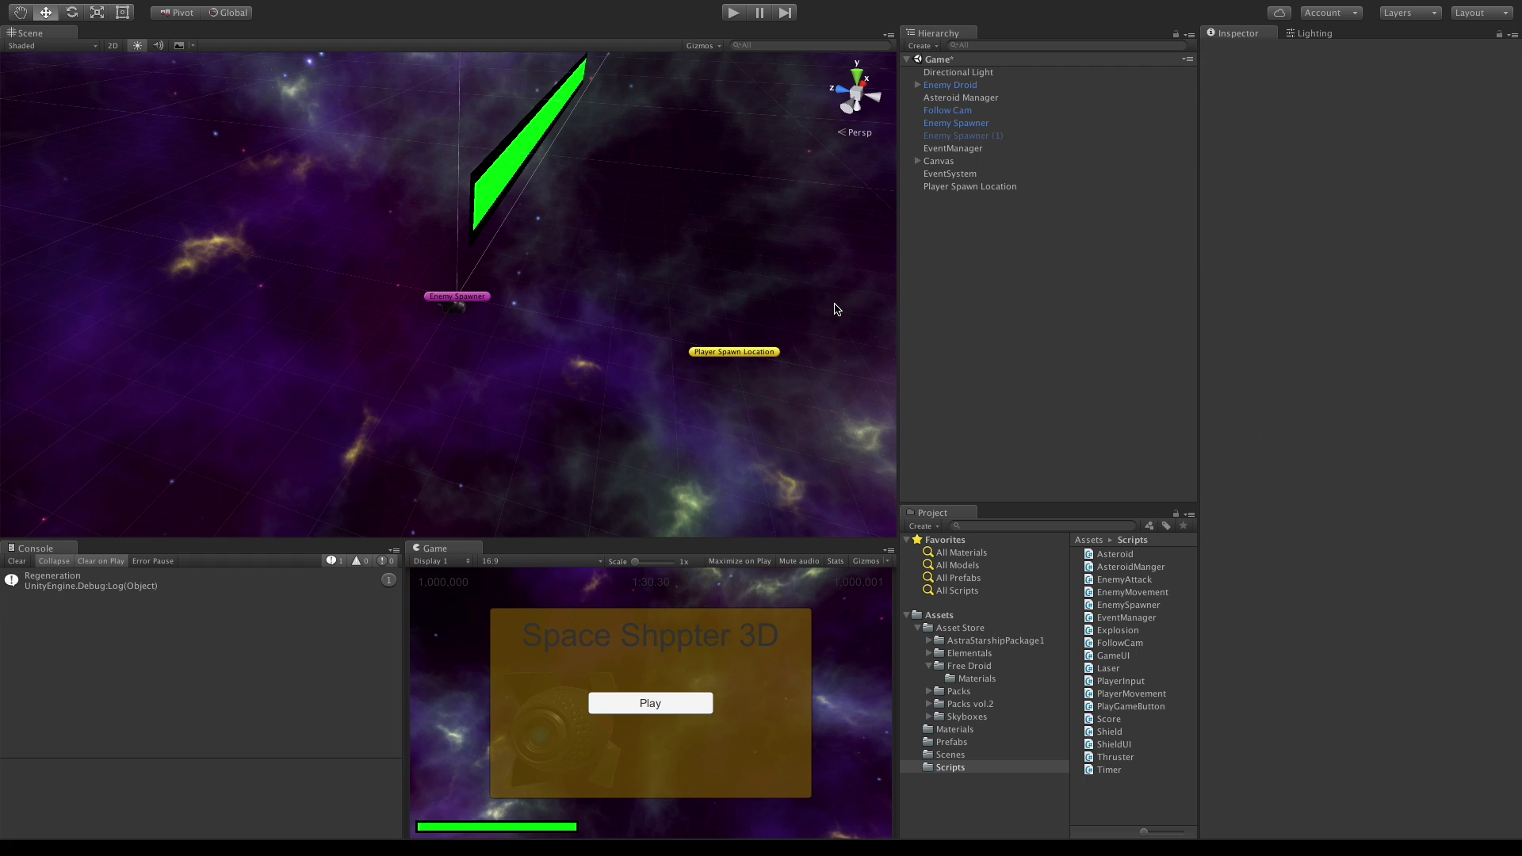
Replace the Enemy prefab in the Prefabs folder with the Enemy Droid, accepting the prefab replacement.
left_click(968, 85)
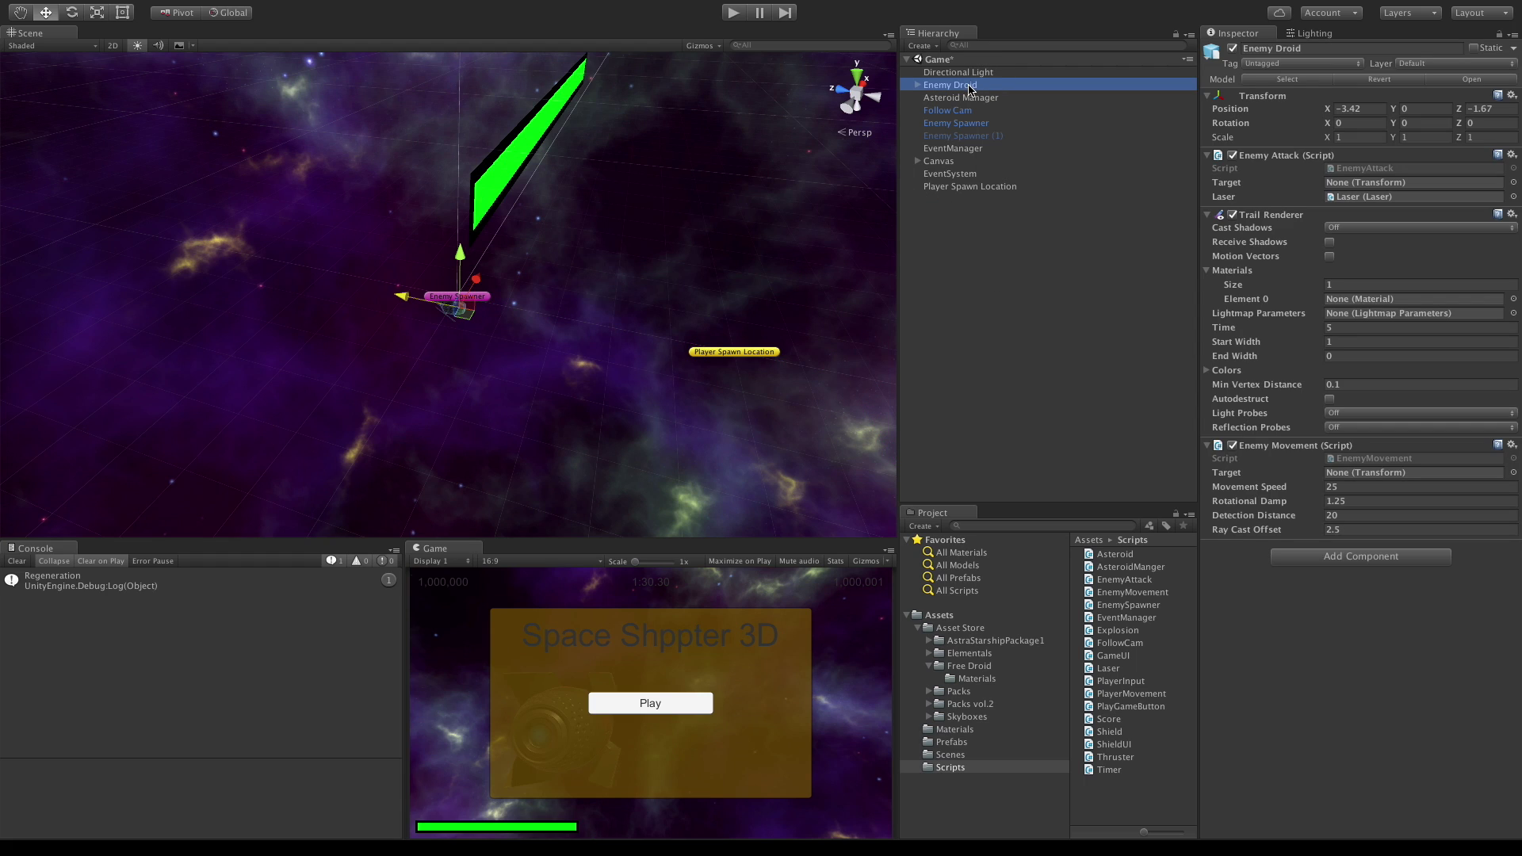
left_click(951, 742)
left_click_drag(968, 86, 1120, 565)
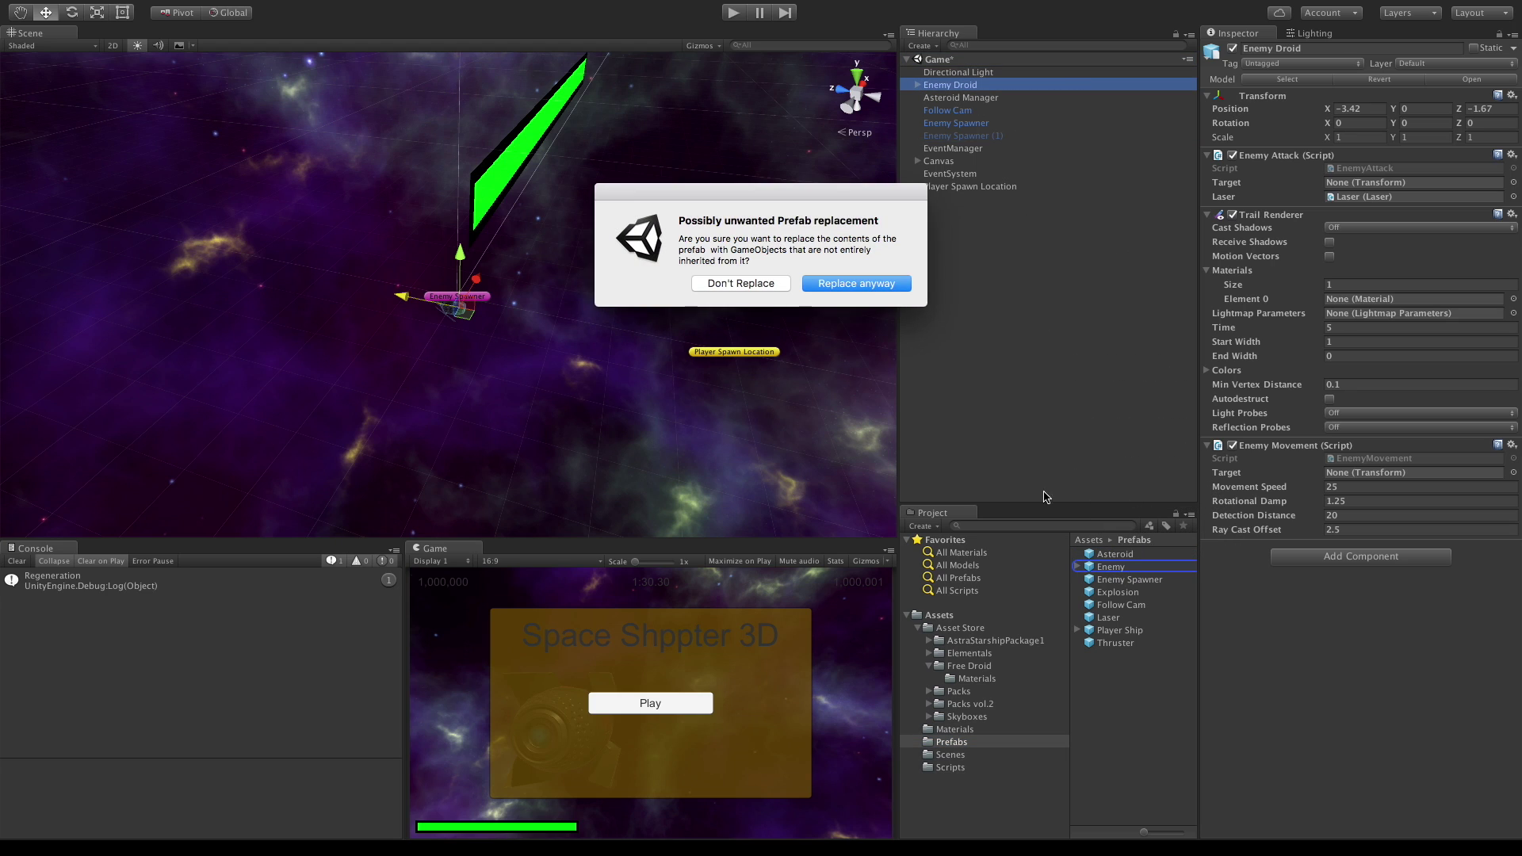
left_click(869, 287)
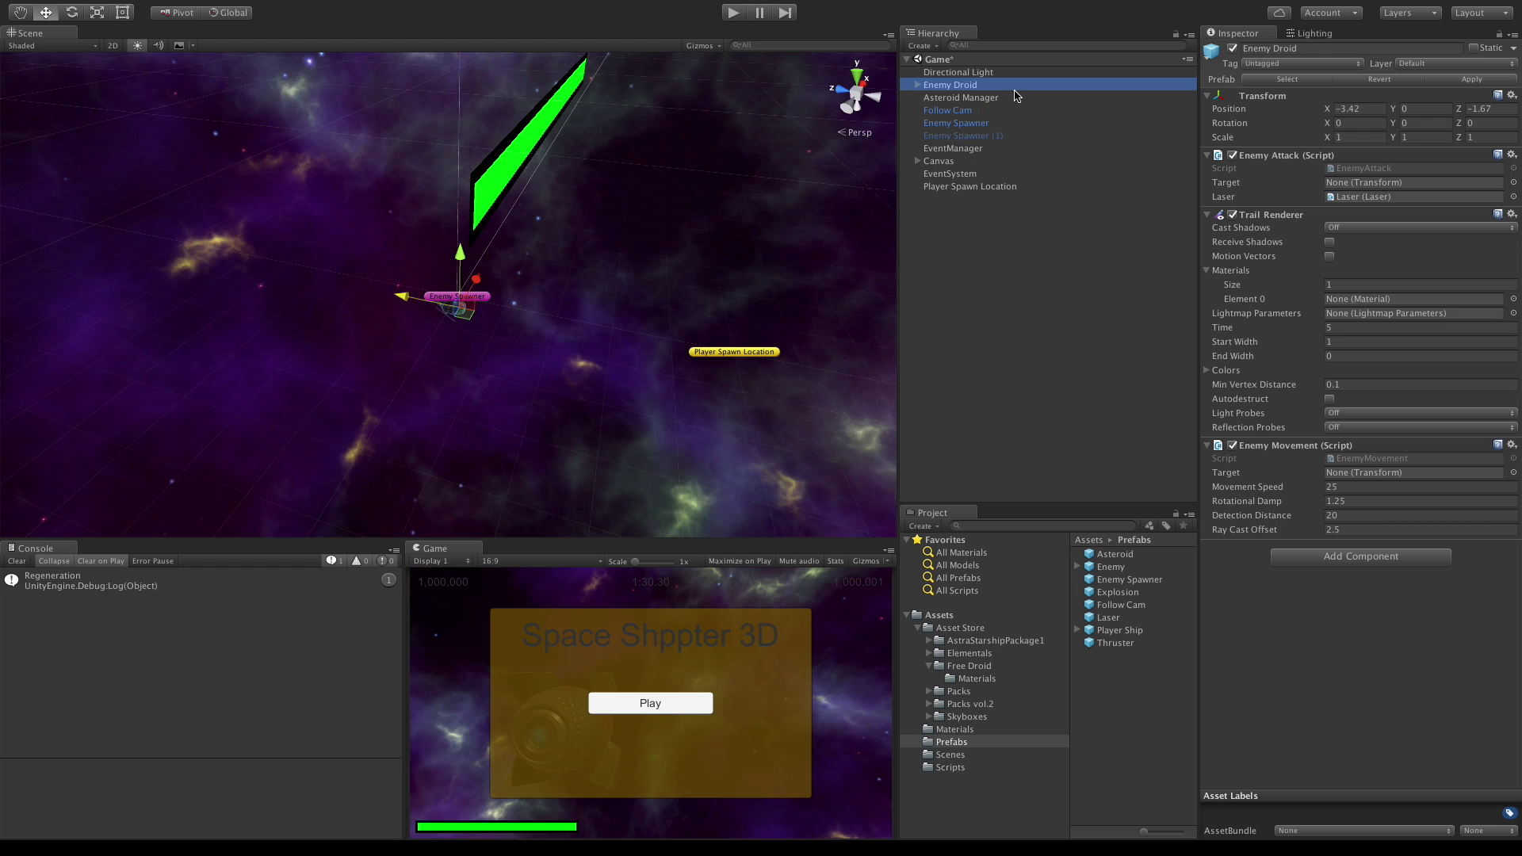
Deactivate the Enemy Droid in the scene, enter play mode and start the game.
left_click(1232, 49)
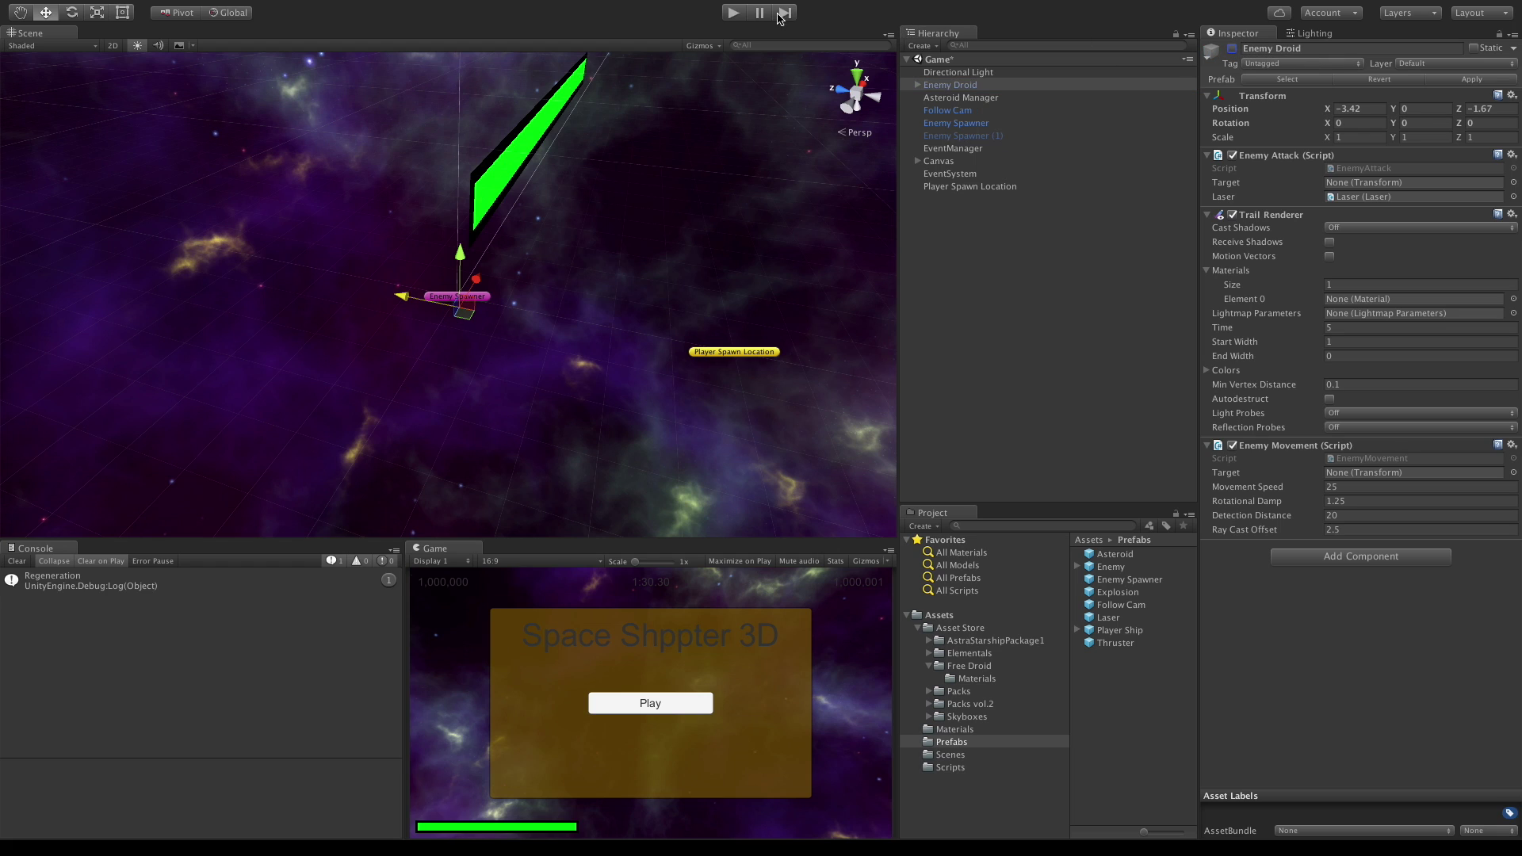
left_click(733, 13)
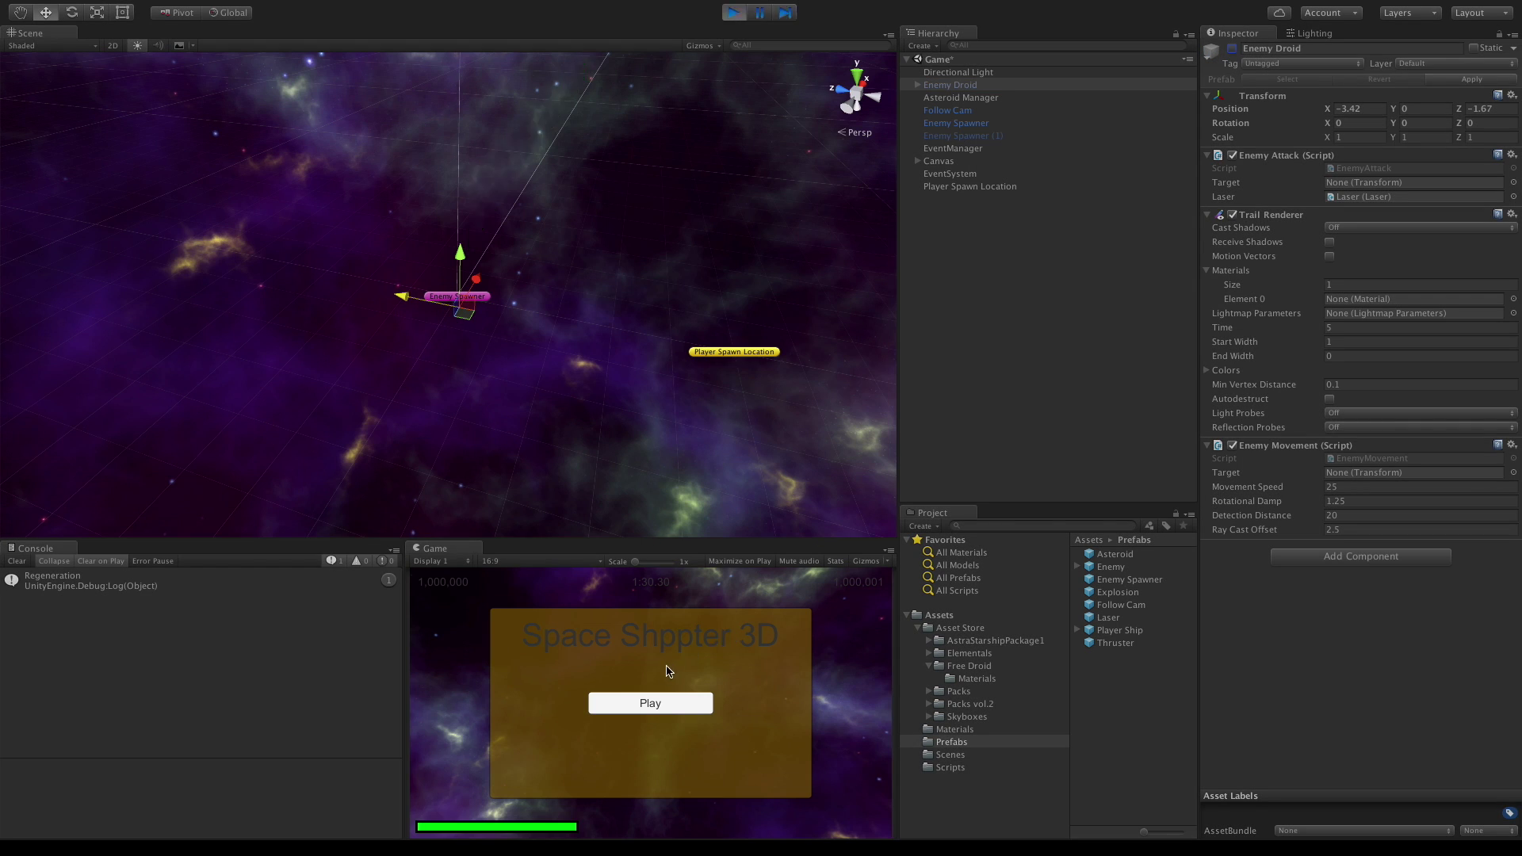
left_click(666, 703)
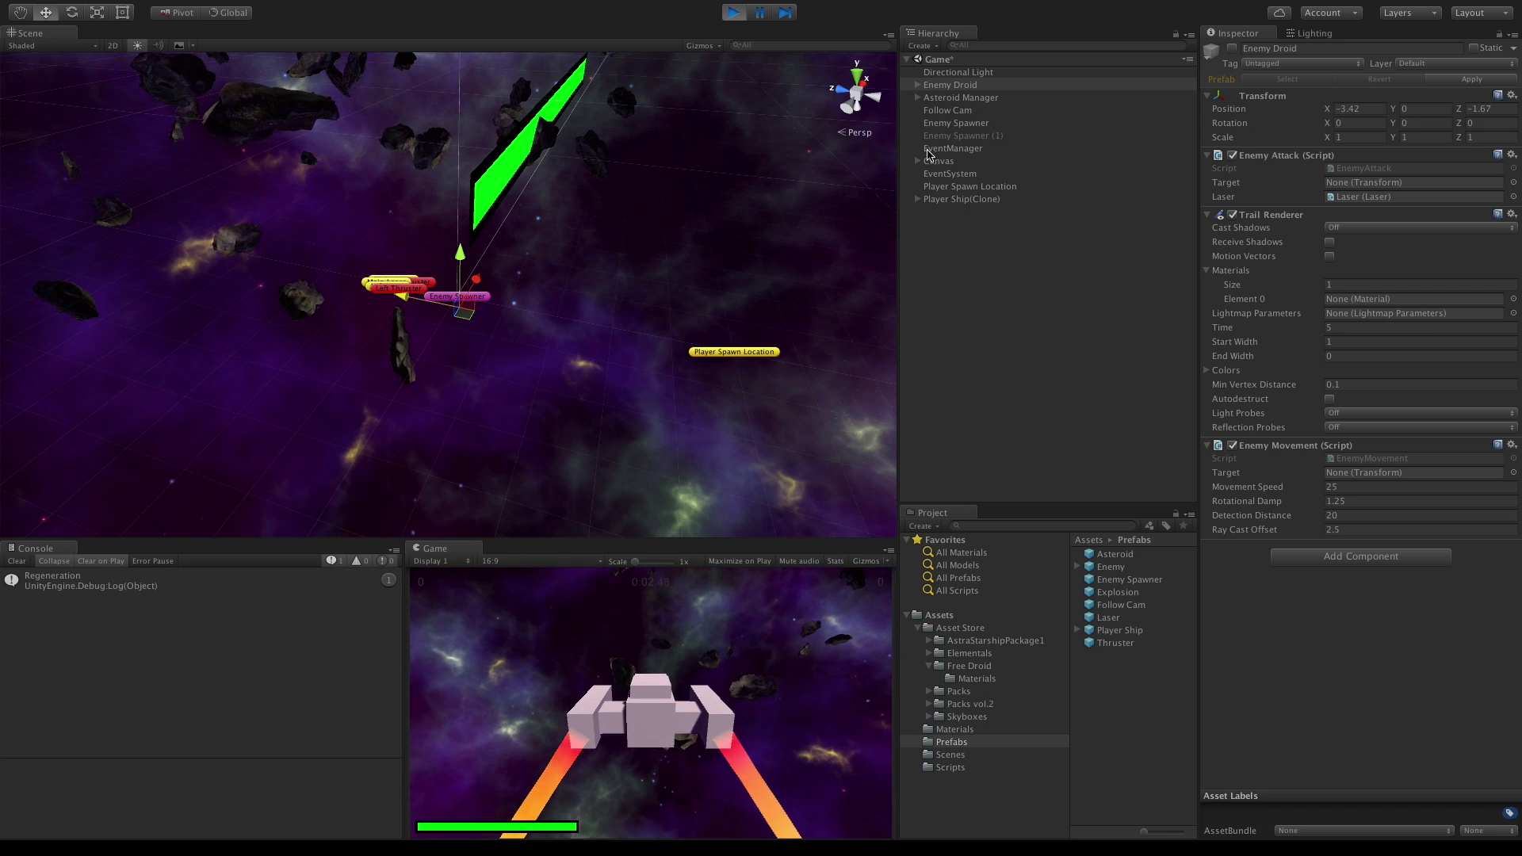
Pause the running game and examine the spawned Enemy(Clone) in the Scene view.
left_click(761, 14)
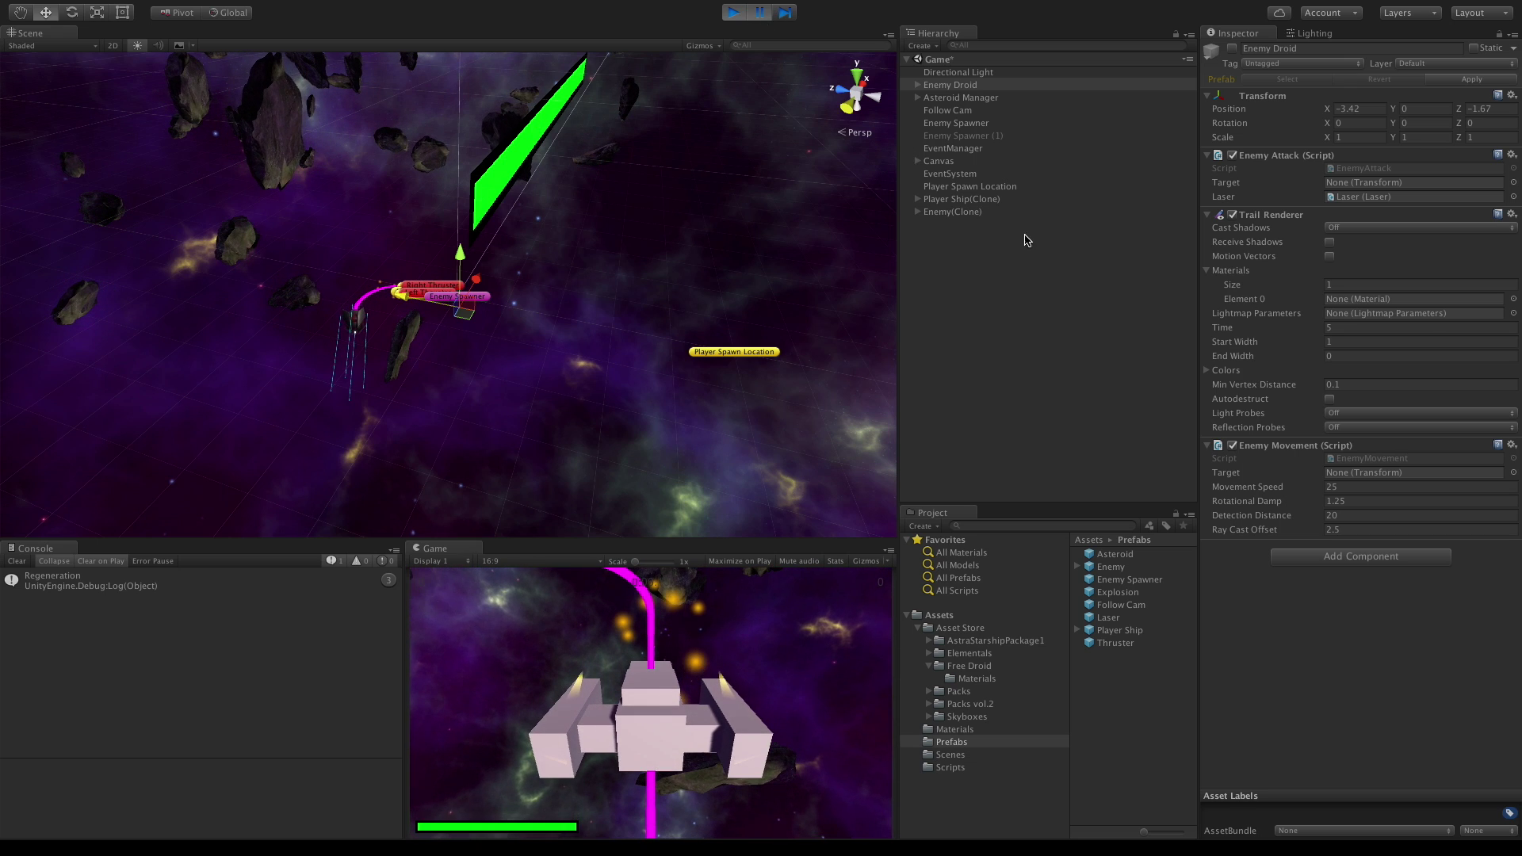
left_click(959, 212)
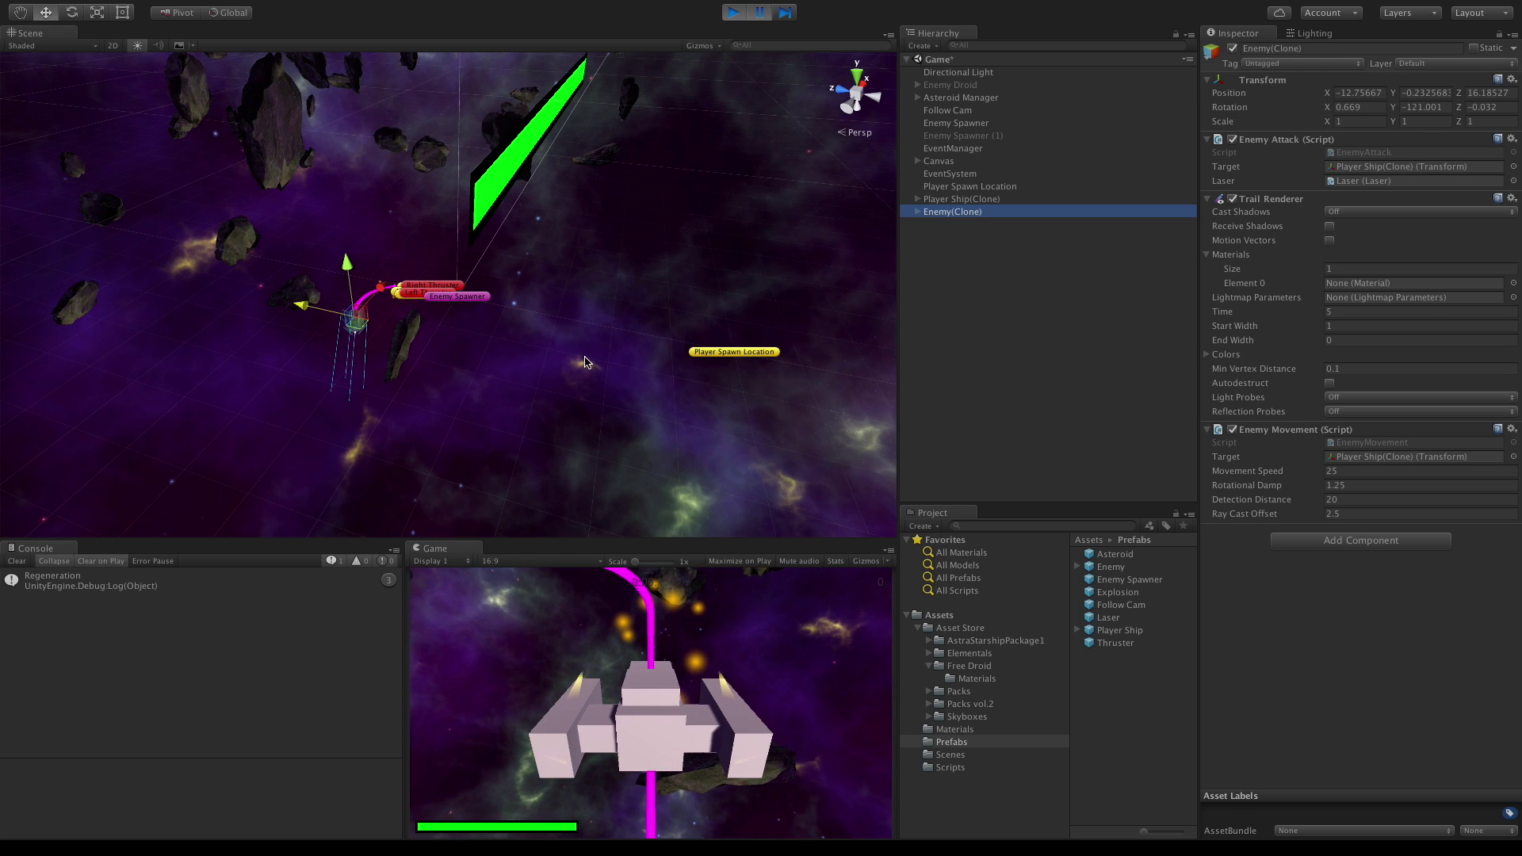
scroll(584, 362, "up", 3)
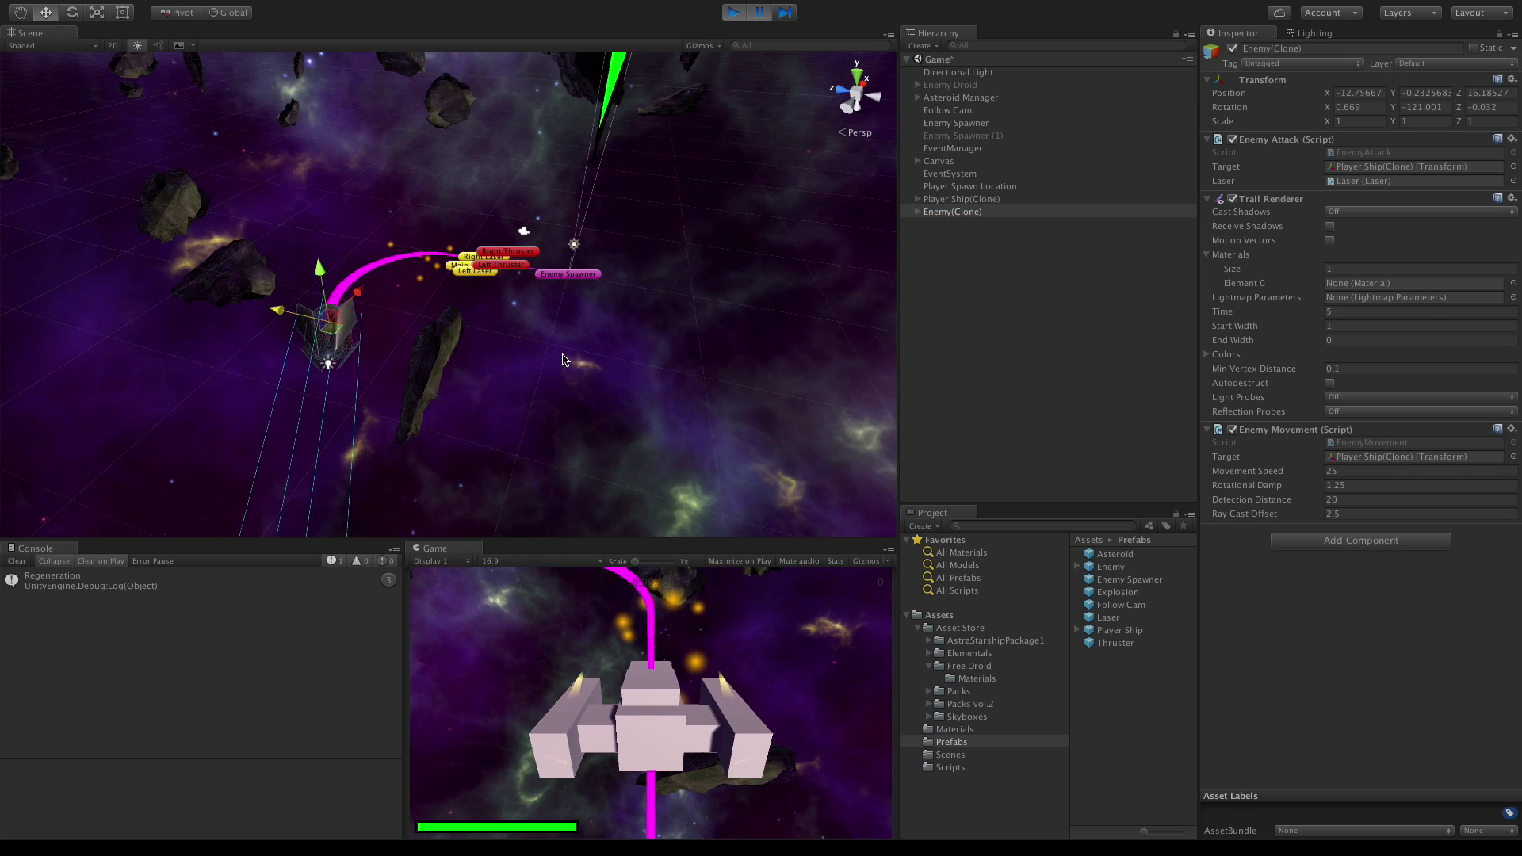
scroll(539, 363, "up", 3)
scroll(492, 366, "down", 1)
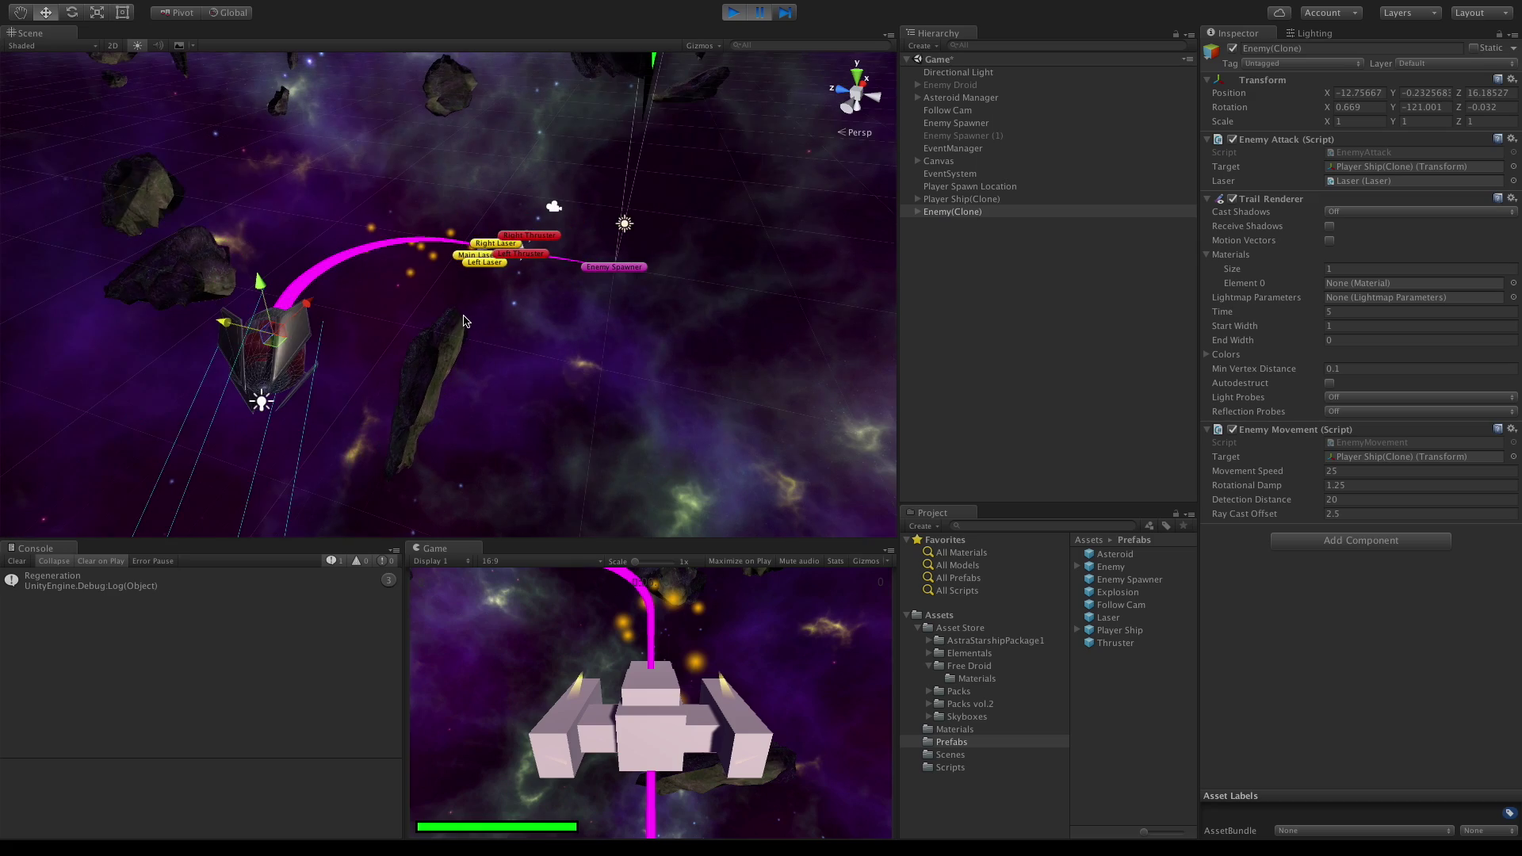
Inspect the spawned Enemy(Clone) up close and expand the defaultMat material settings of its default child mesh.
scroll(443, 371, "up", 1)
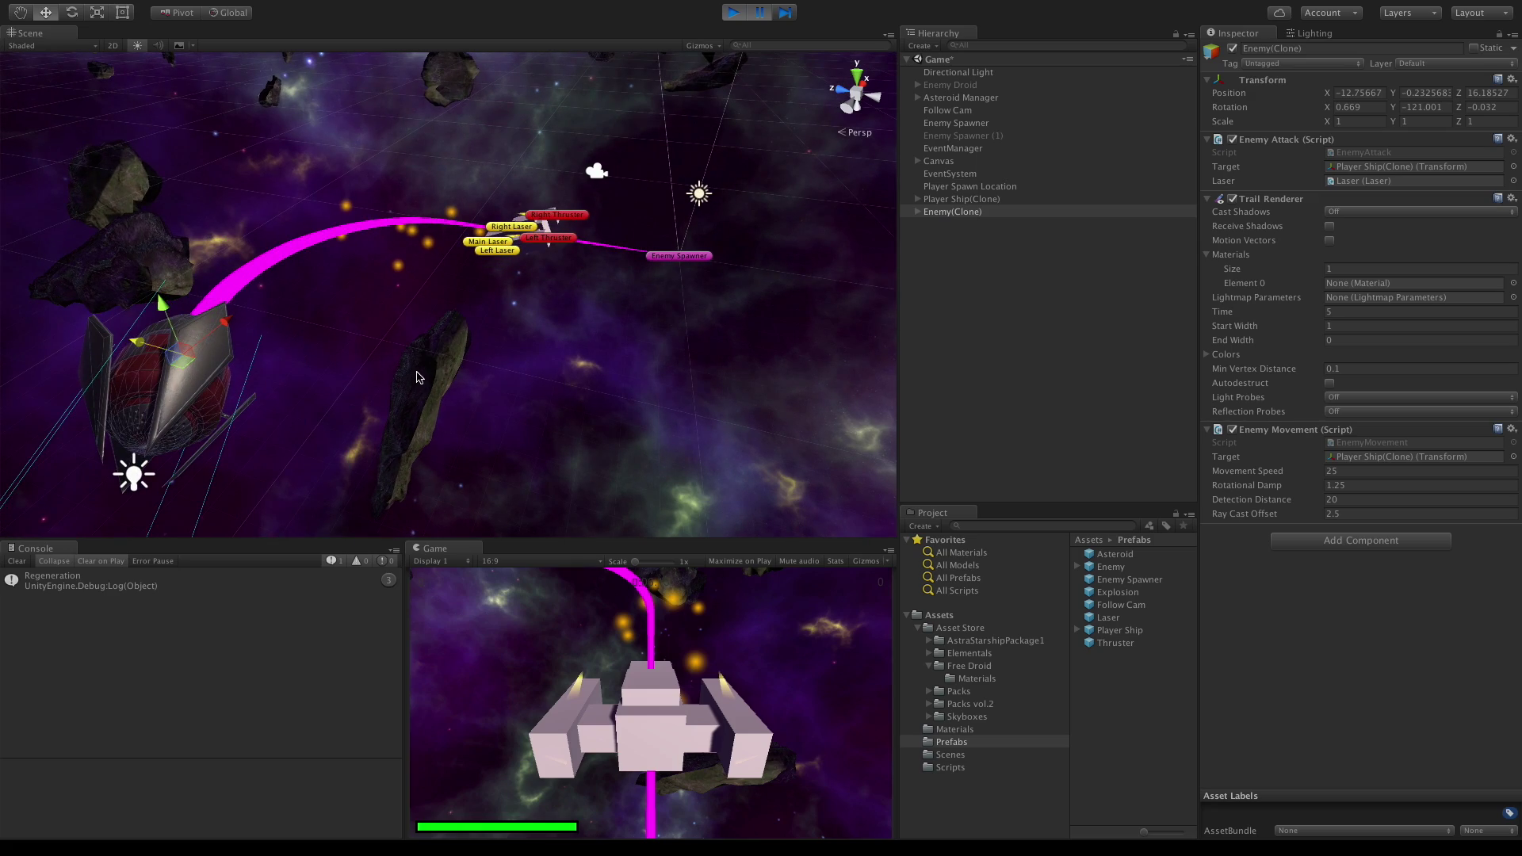
left_click_drag(418, 377, 666, 238, "alt")
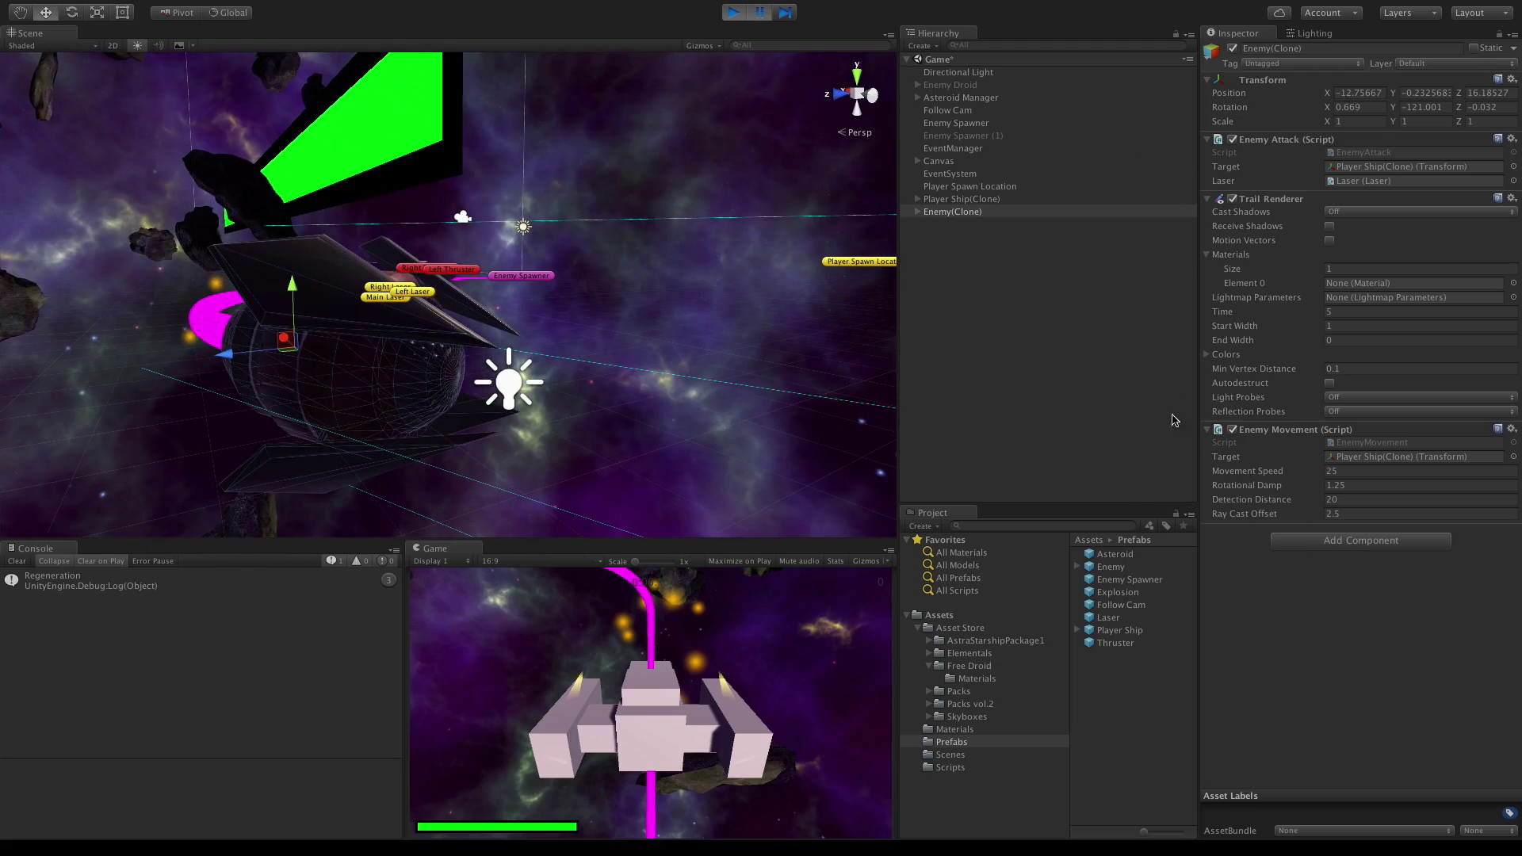
left_click(949, 212)
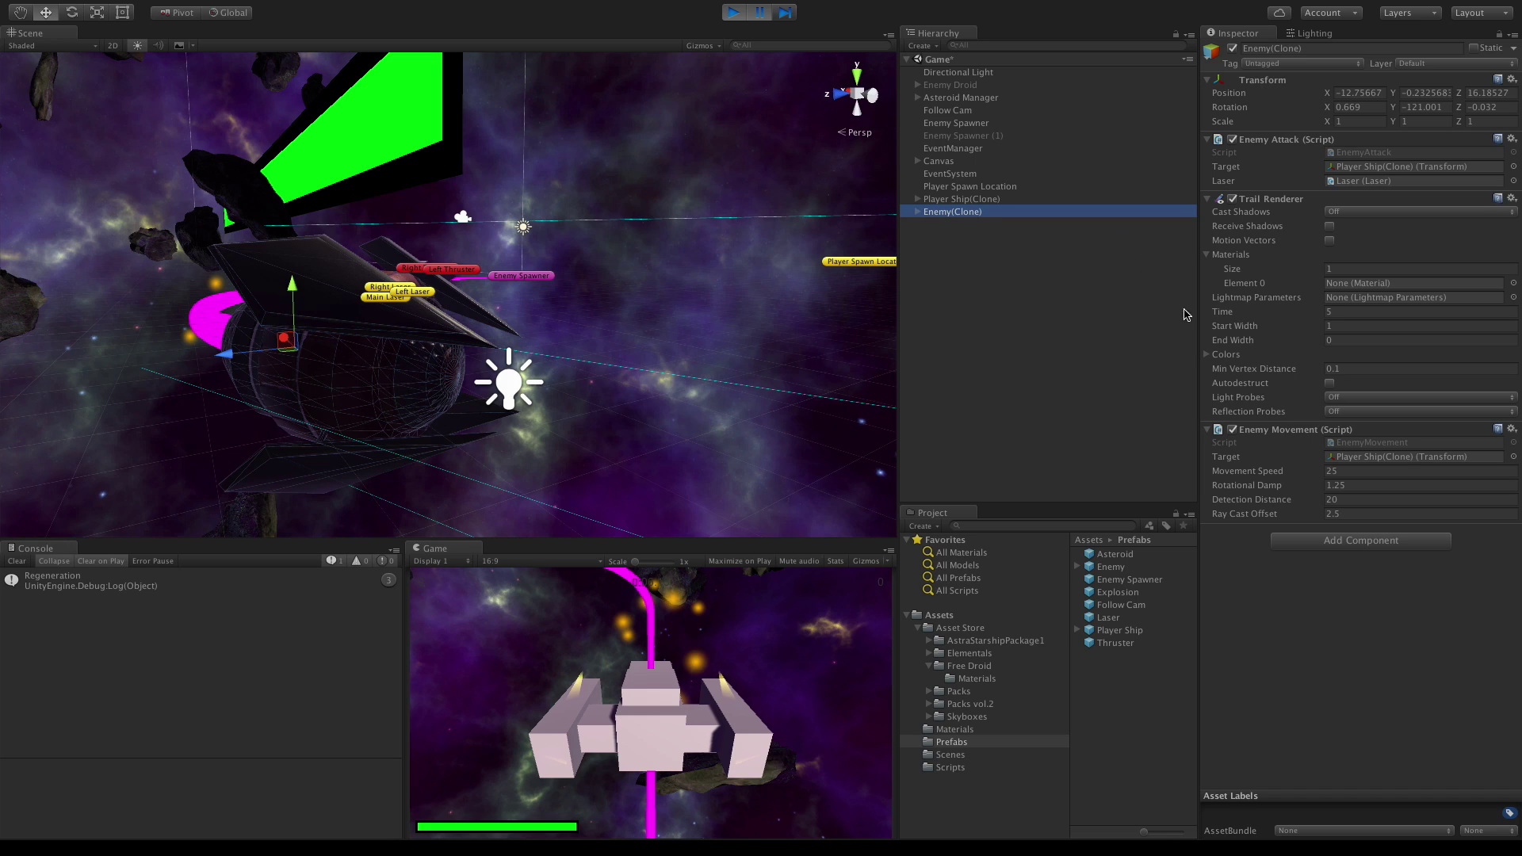
left_click(919, 213)
left_click(953, 225)
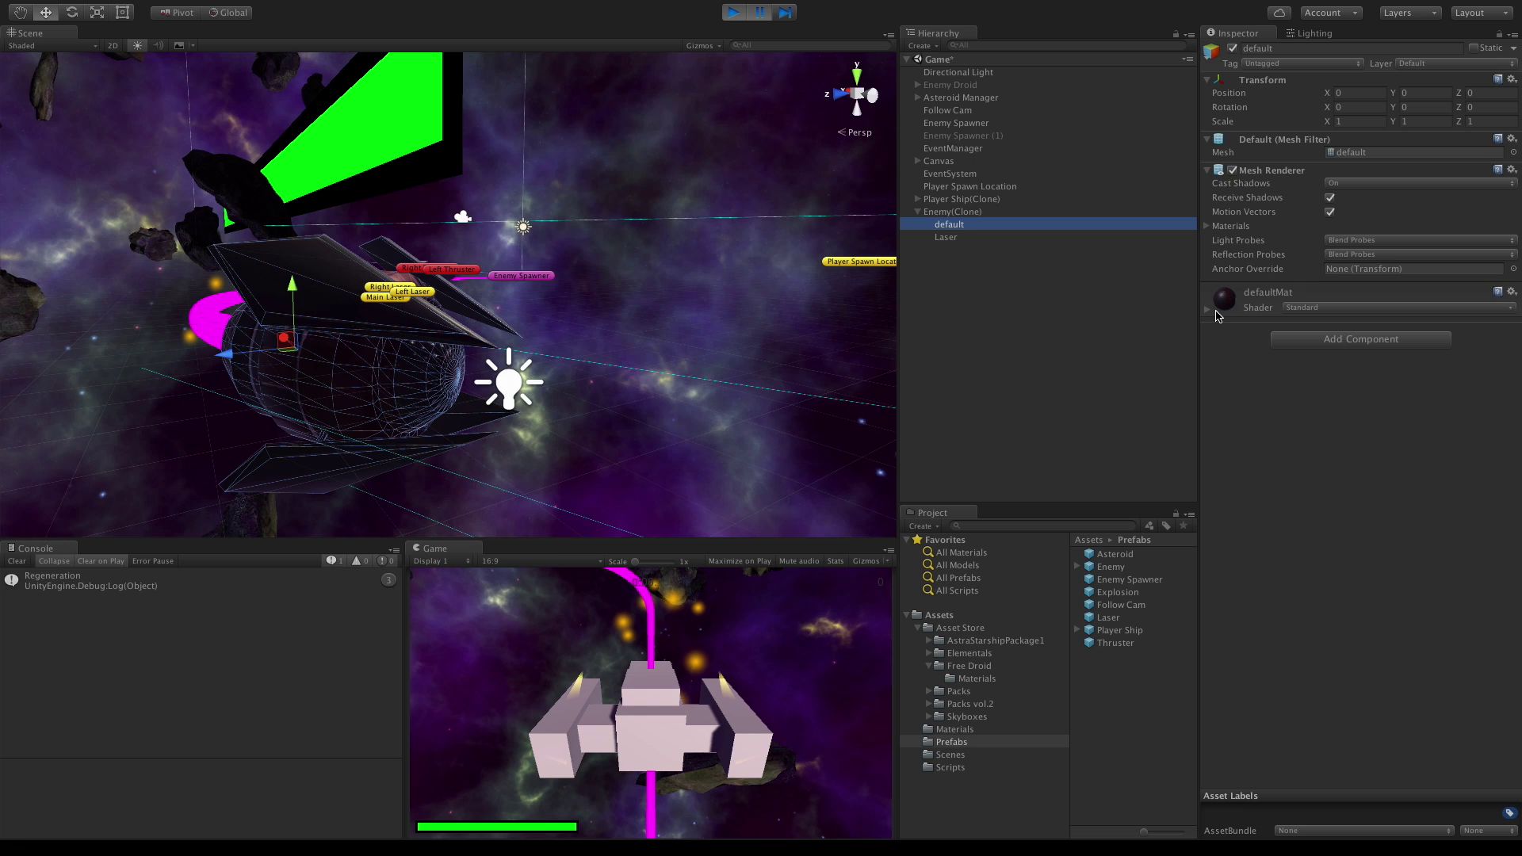
left_click(1218, 315)
left_click(1221, 316)
left_click(1225, 316)
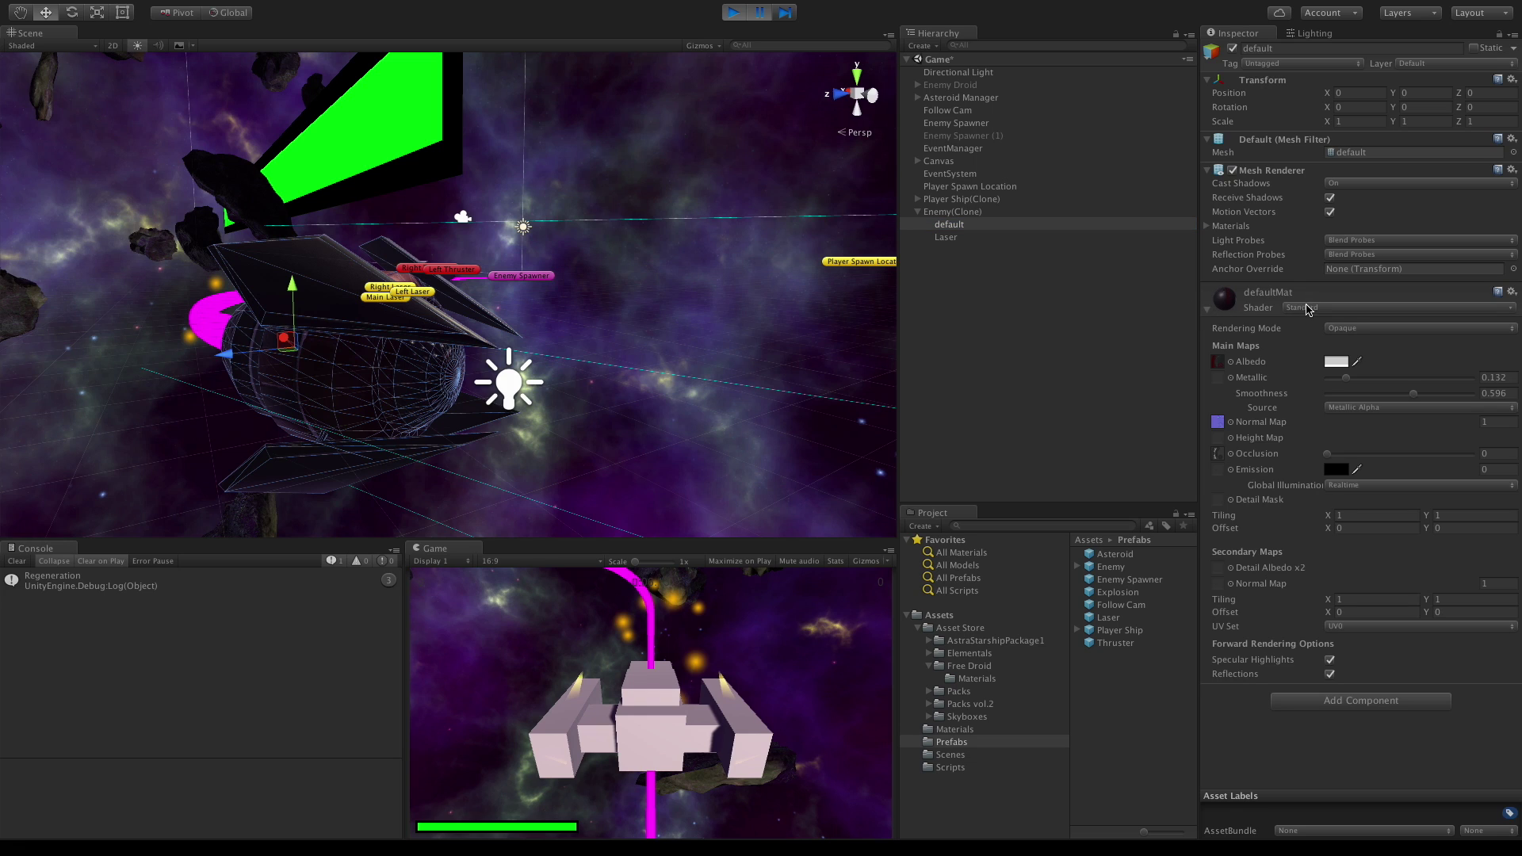
Try the Standard (Specular setup) shader on the droid's defaultMat material and restore the Standard shader.
left_click(1316, 309)
left_click(1353, 337)
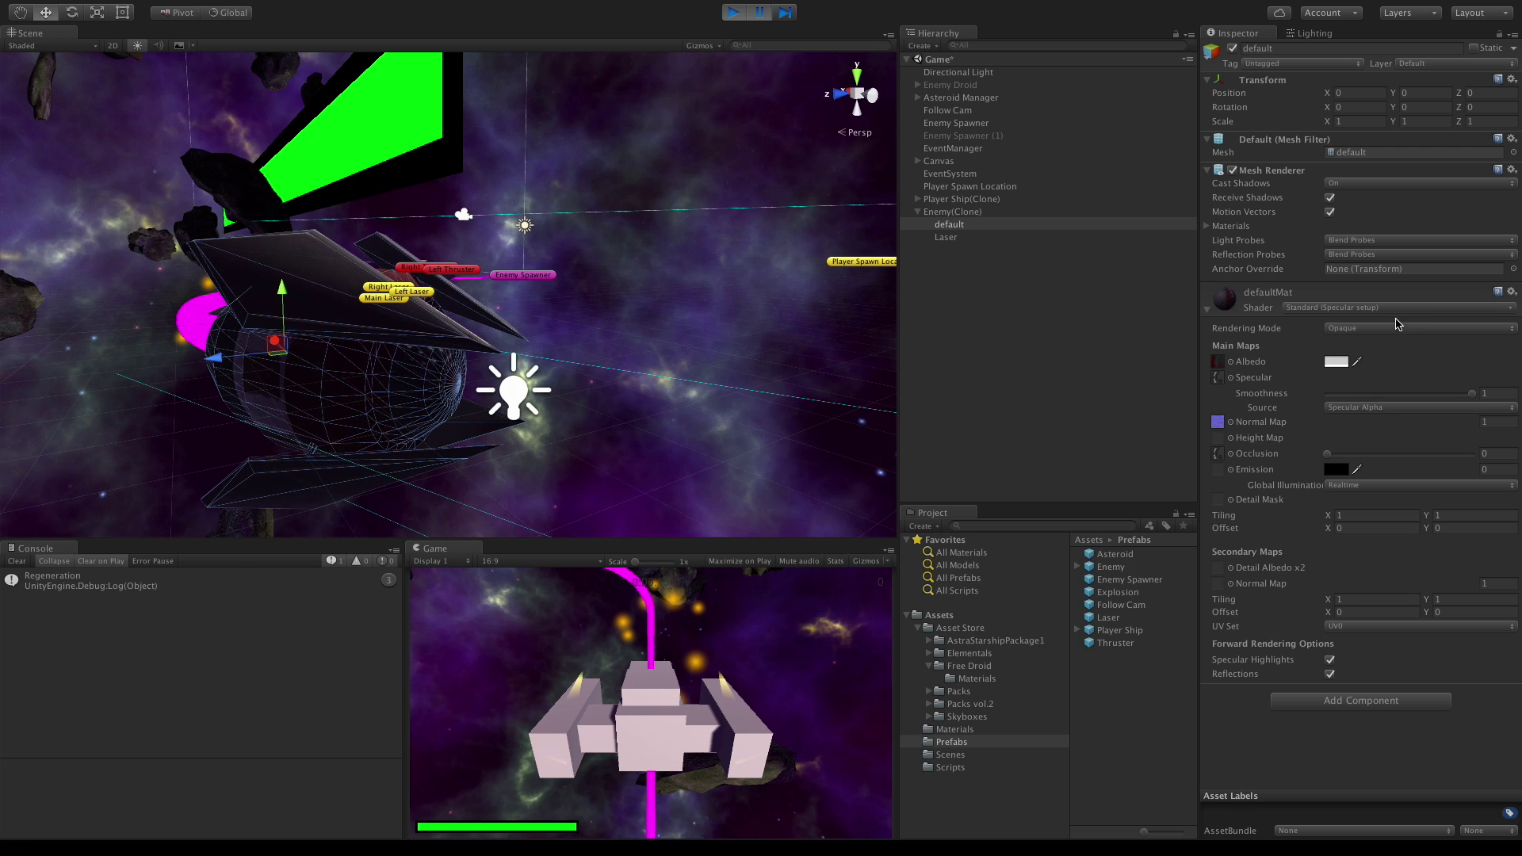
left_click(1391, 308)
left_click(1398, 326)
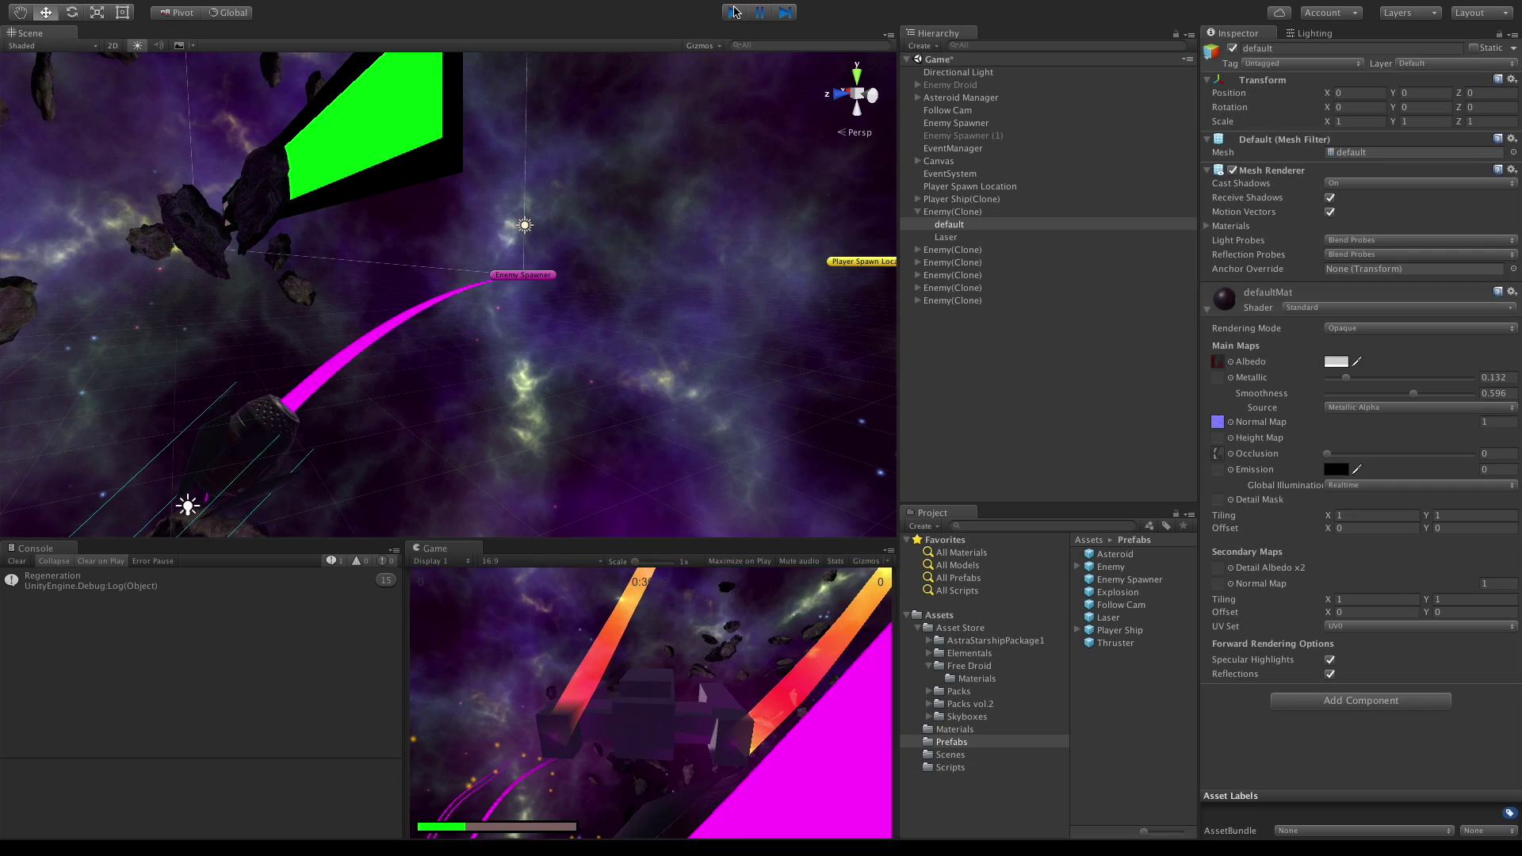
Stop the running game and return to edit mode.
left_click(734, 11)
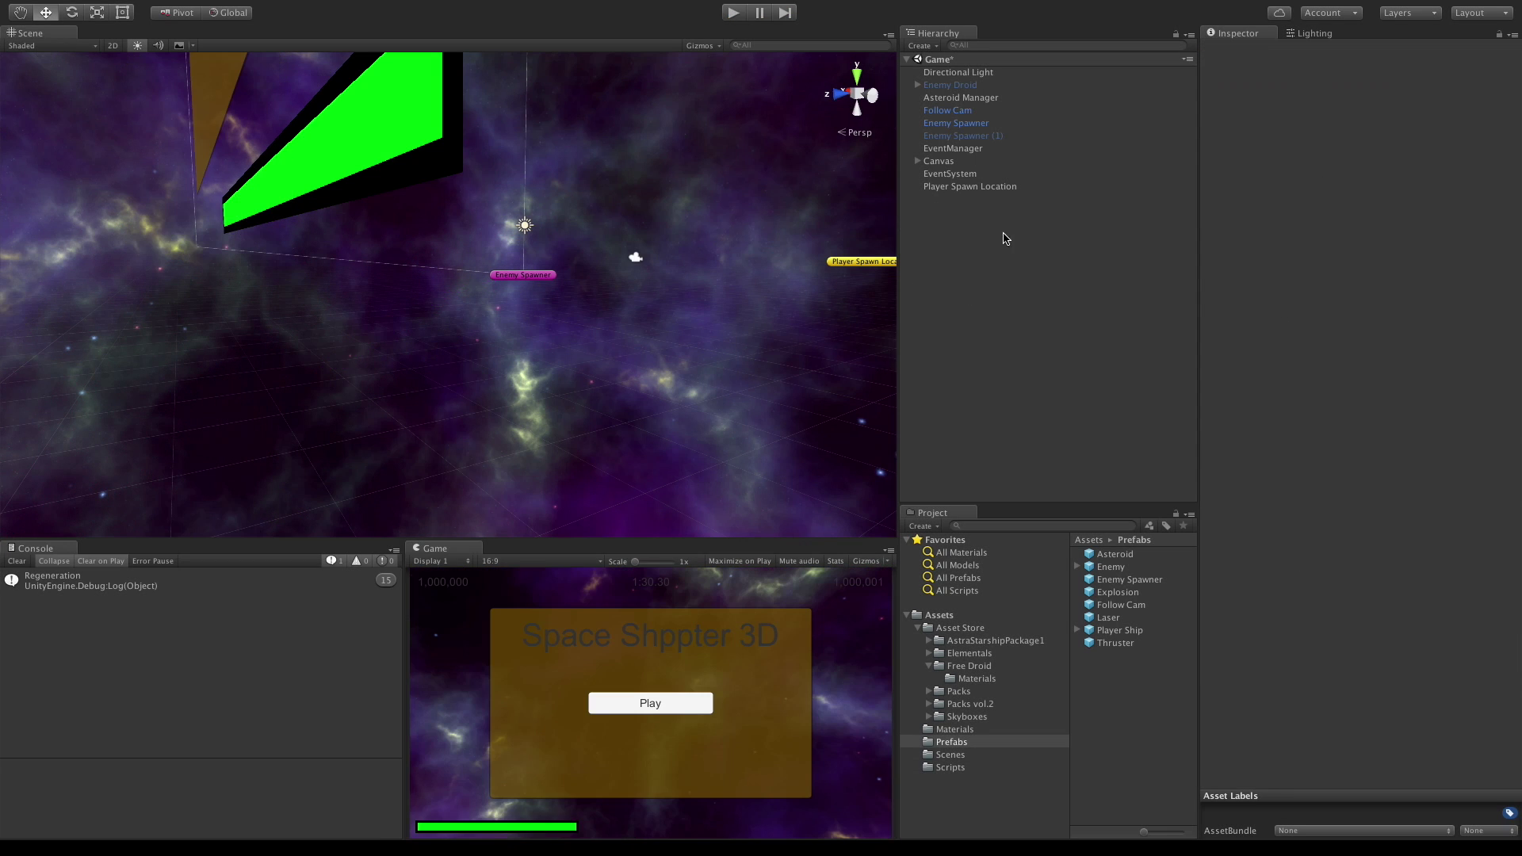